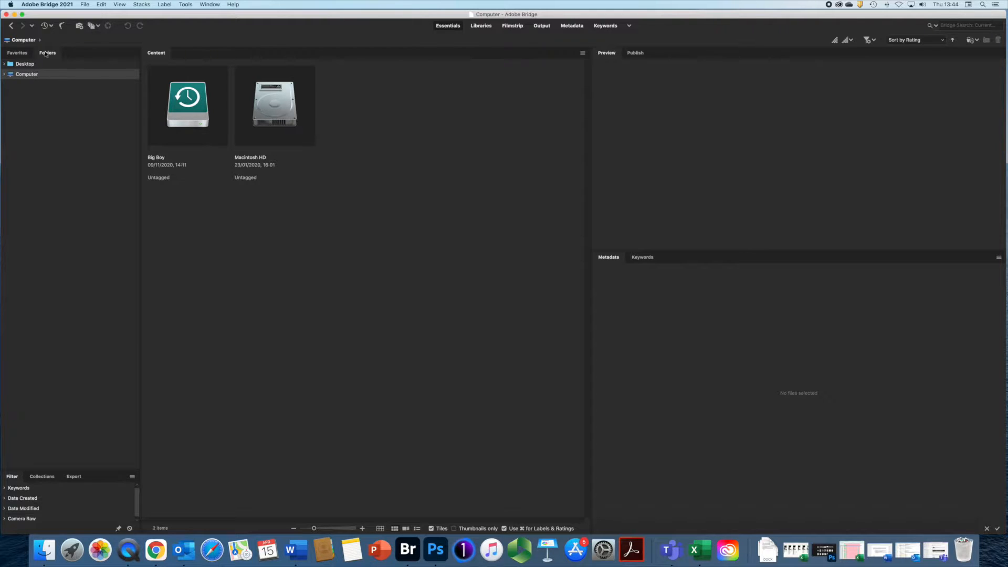
- Expand Computer and then the Big Boy drive in the Folders panel
left_click(17, 53)
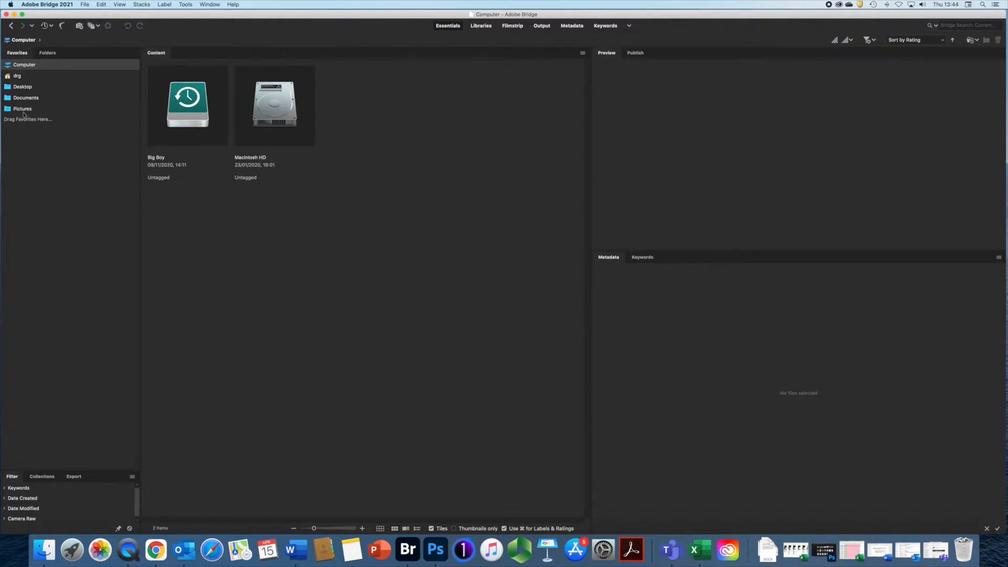
left_click(47, 54)
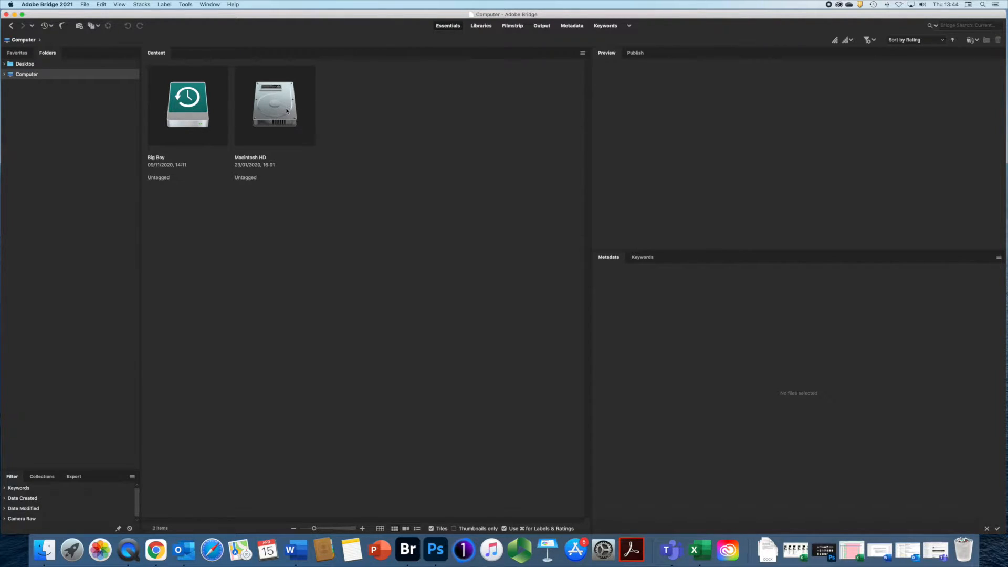
left_click(4, 75)
left_click(10, 84)
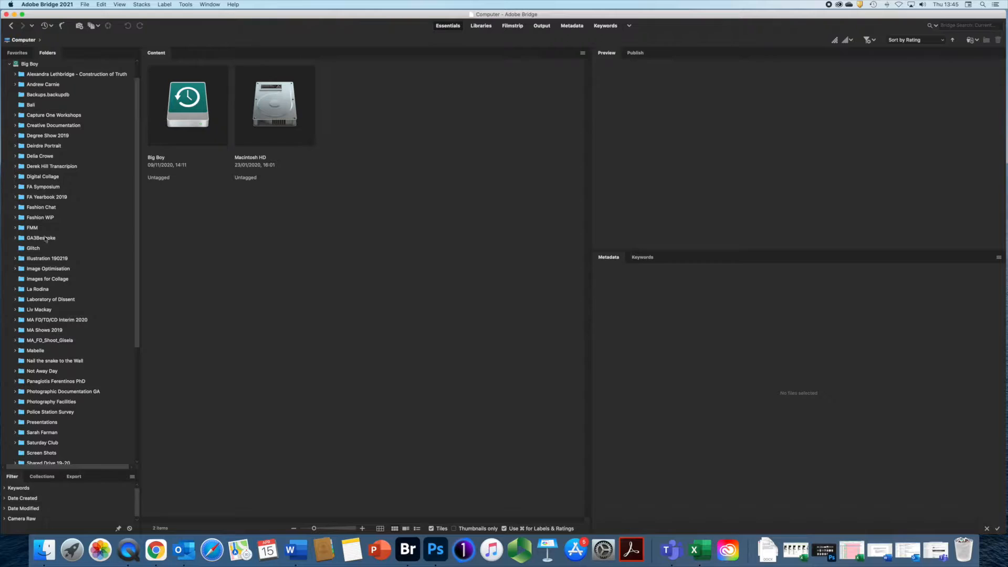
- Expand MA Shows 2019 and MA Design Interim PV 03-2019, then open Images for Collage
scroll(44, 210, "down", 5)
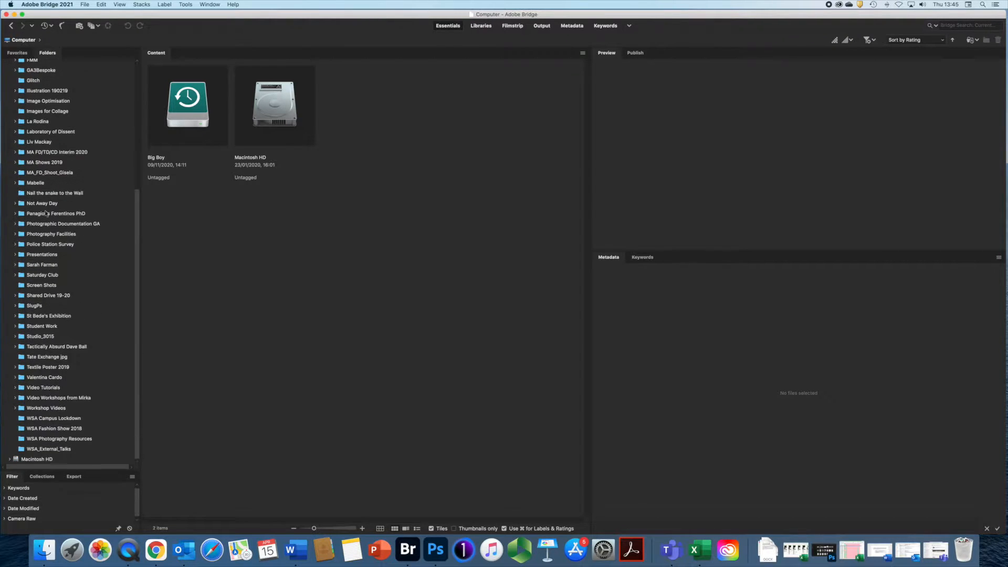
scroll(55, 215, "up", 5)
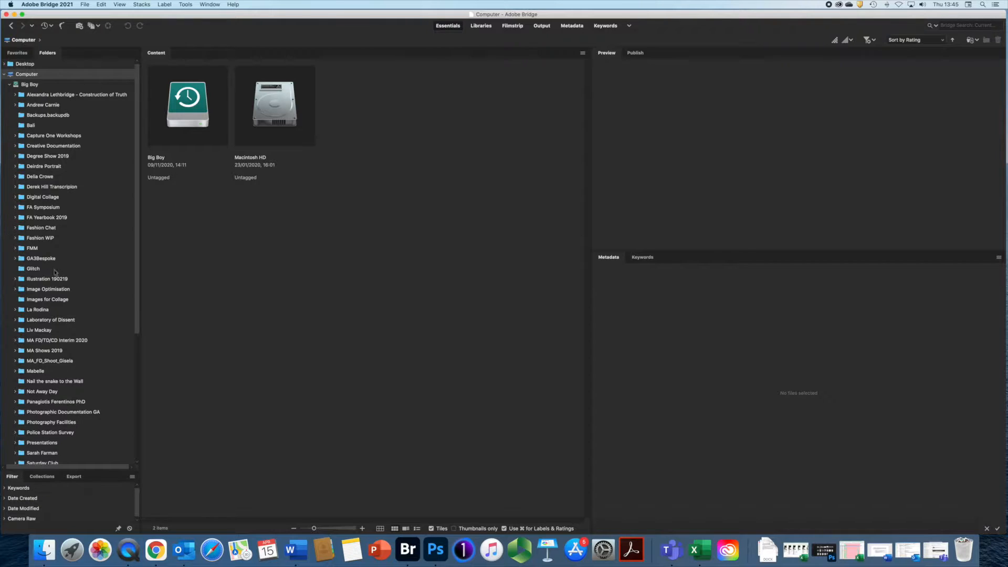
left_click(15, 351)
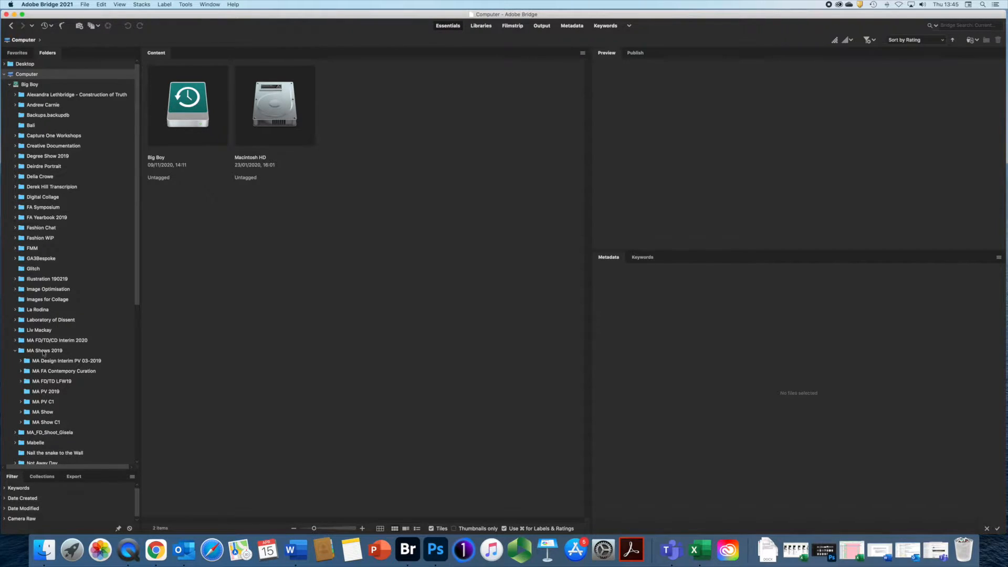
left_click(20, 361)
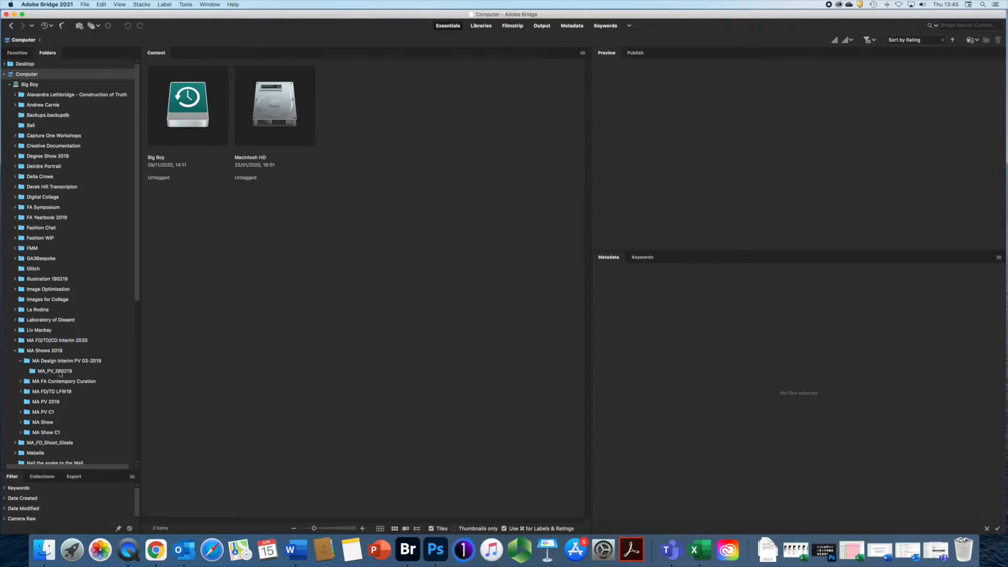
scroll(135, 228, "down", 3)
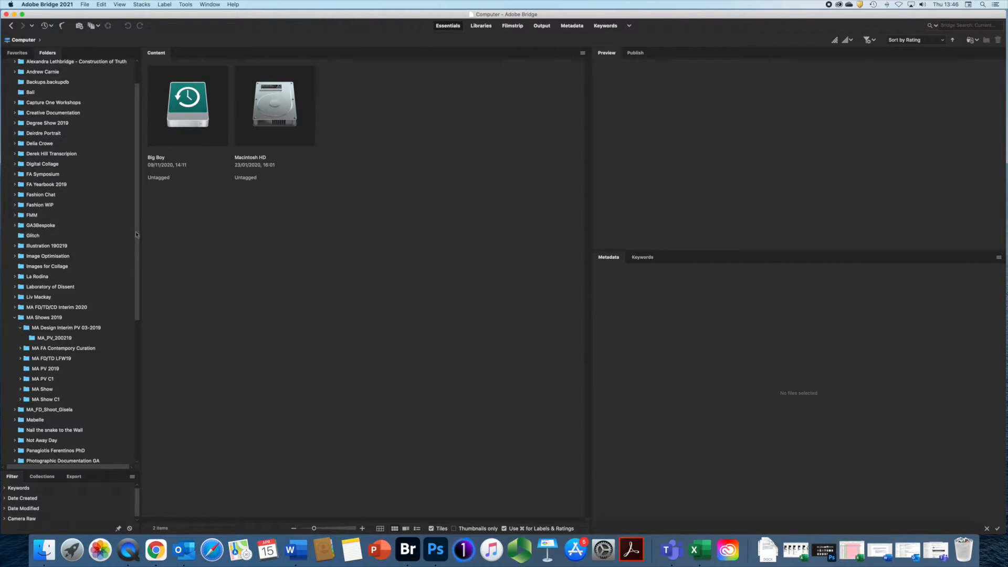
left_click(37, 268)
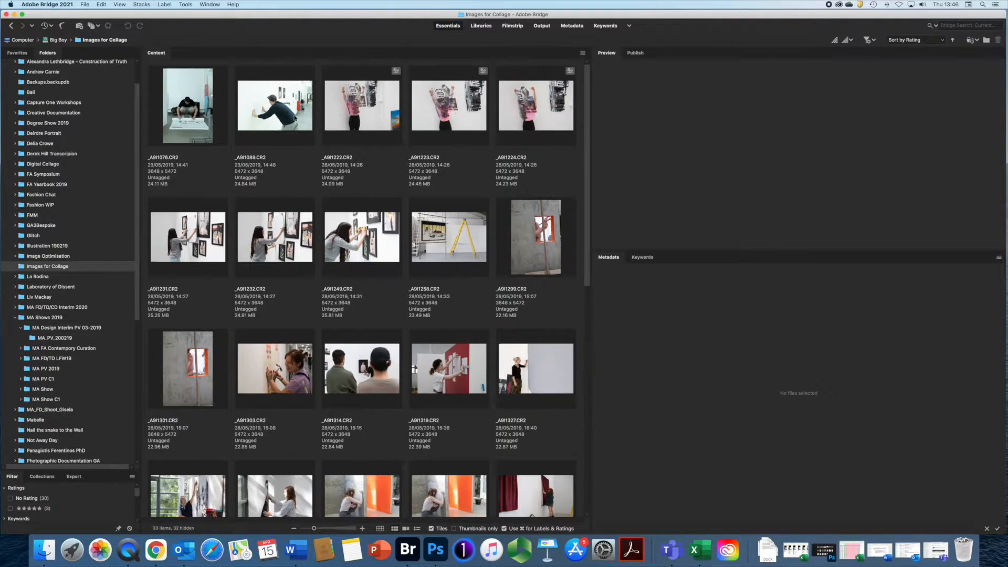
- Shrink the thumbnails and re-lay the grid more compactly
mouse_move(315, 529)
left_mouse_down()
mouse_move(329, 531)
mouse_move(298, 532)
mouse_move(308, 532)
left_mouse_up()
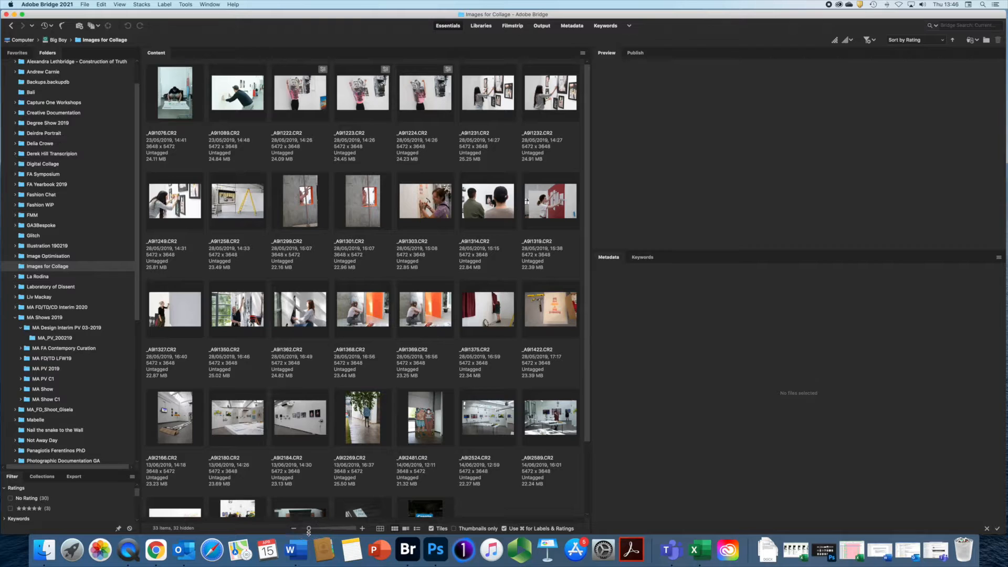
left_click(380, 529)
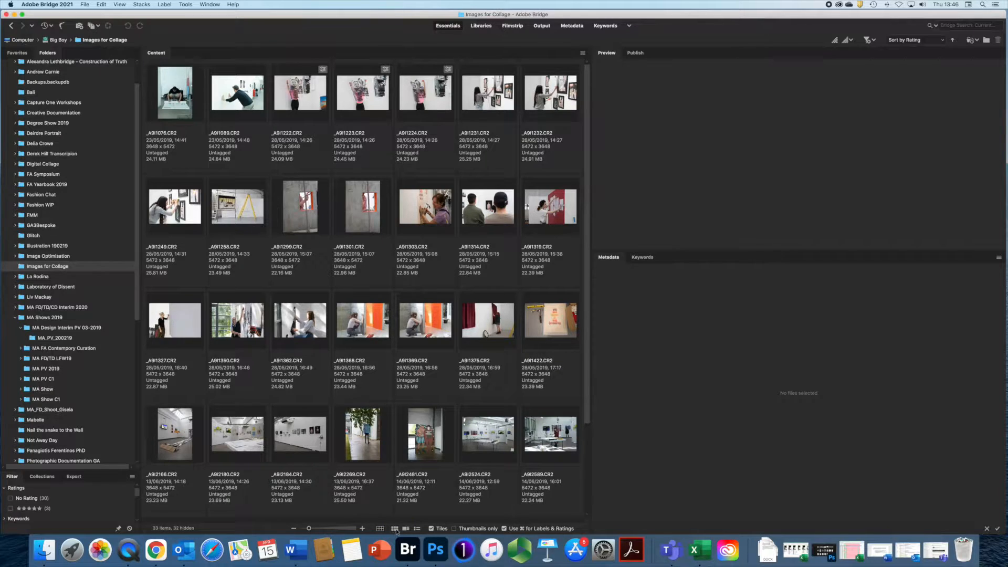
left_click(396, 531)
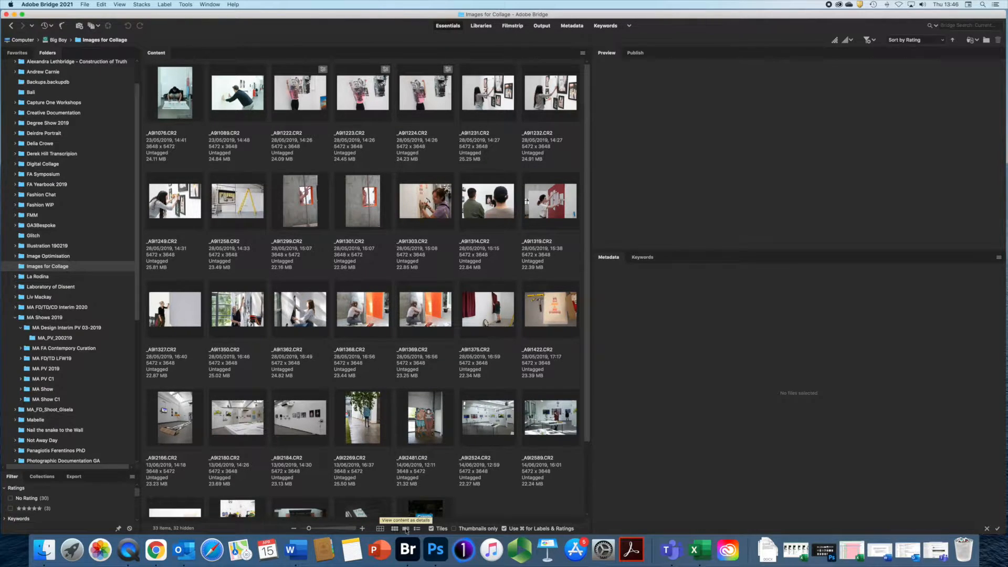
- Try the details and list views, return to the compact grid, and preview _A9I1076.CR2
left_click(406, 529)
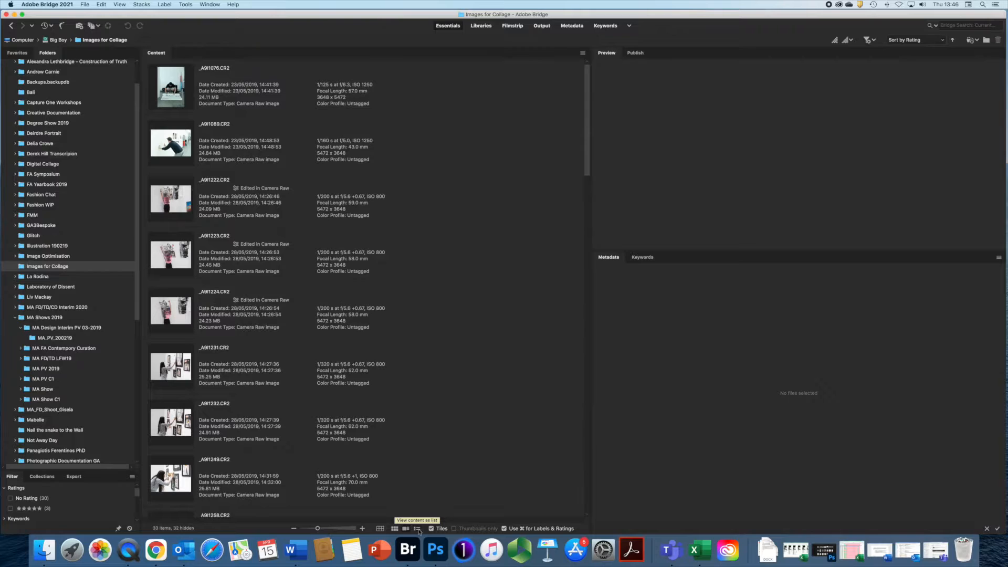
left_click(417, 529)
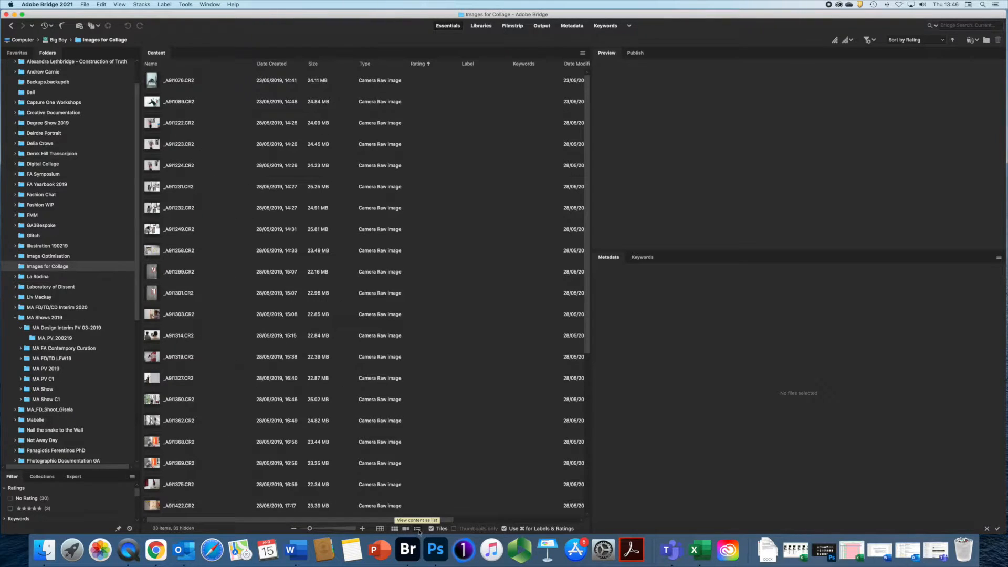
left_click(380, 529)
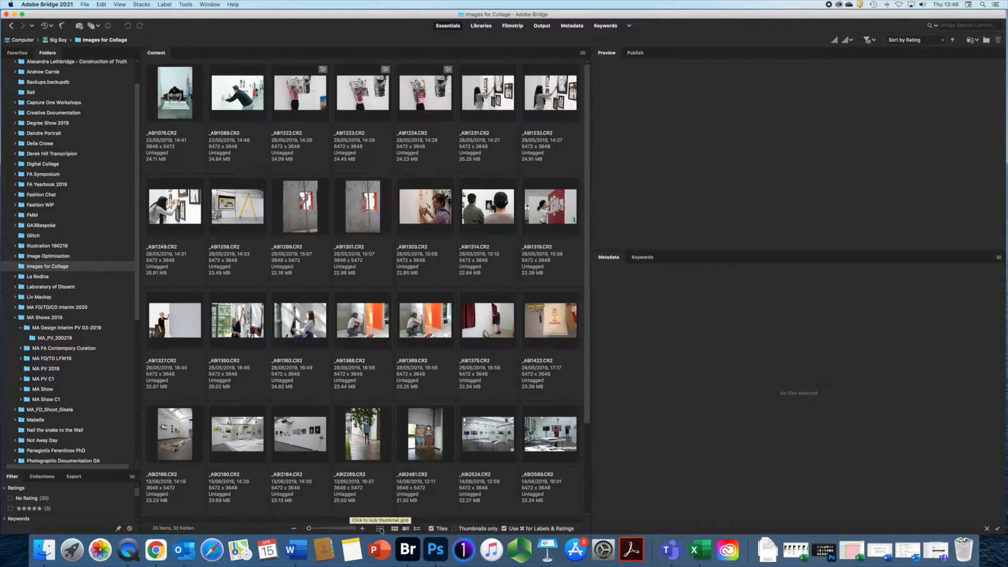
left_click(394, 529)
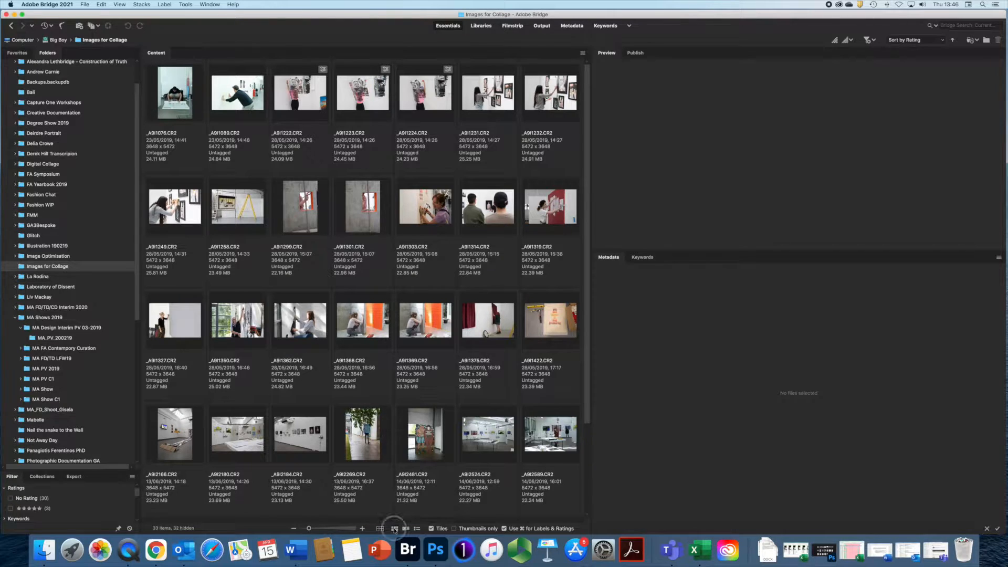
left_click(181, 84)
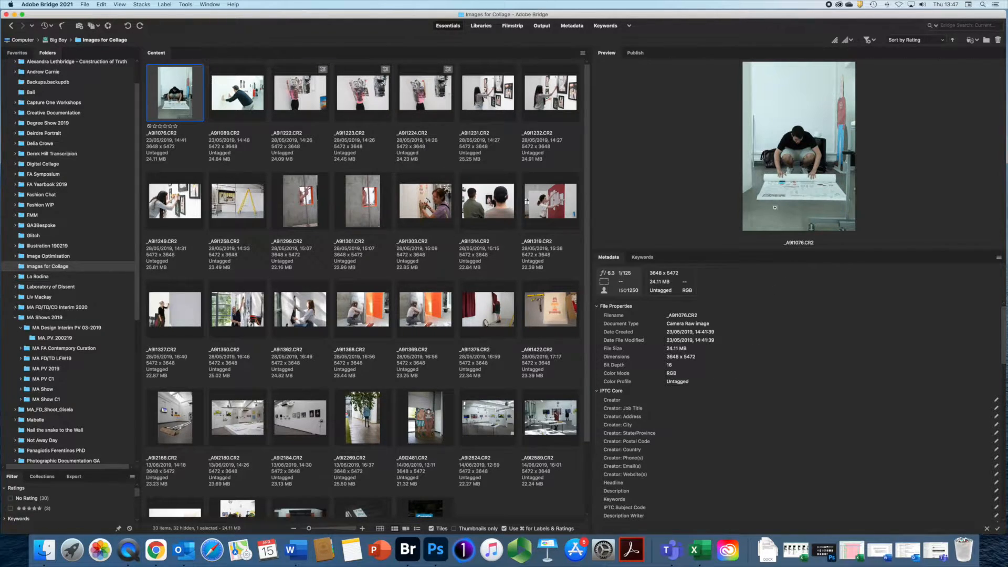
- Resize the panels to enlarge the preview, then switch to the Filmstrip workspace
left_click_drag(765, 252, 757, 372)
left_click_drag(591, 223, 472, 225)
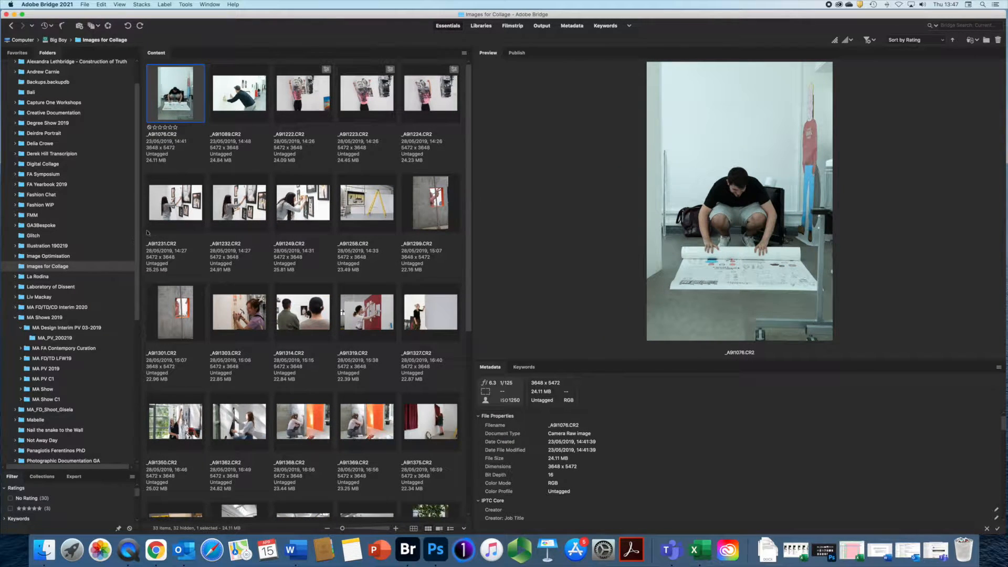
left_click_drag(140, 231, 111, 232)
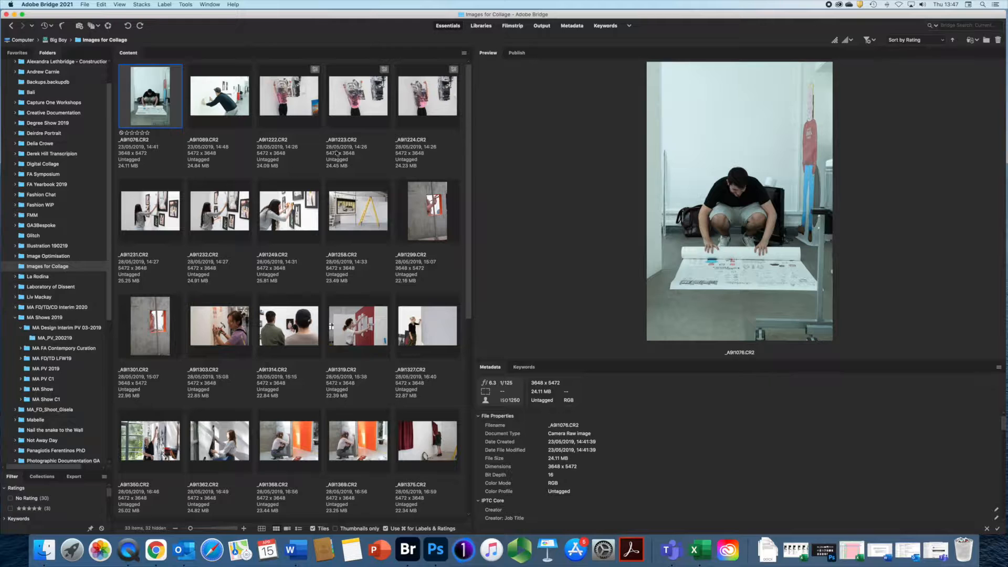
left_click(513, 27)
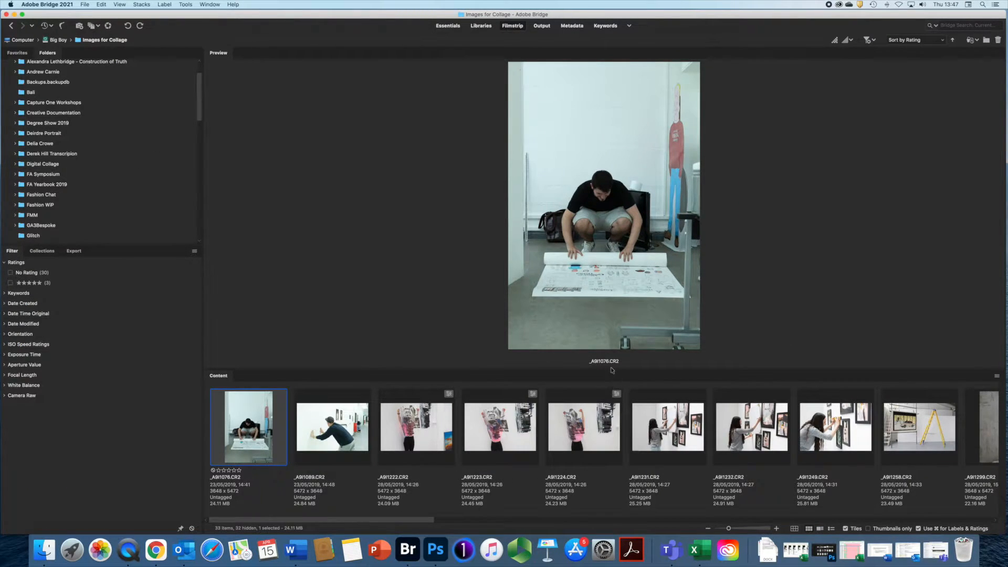
- Enlarge the preview above the filmstrip, keeping the strip as plain thumbnails
left_click_drag(610, 369, 616, 399)
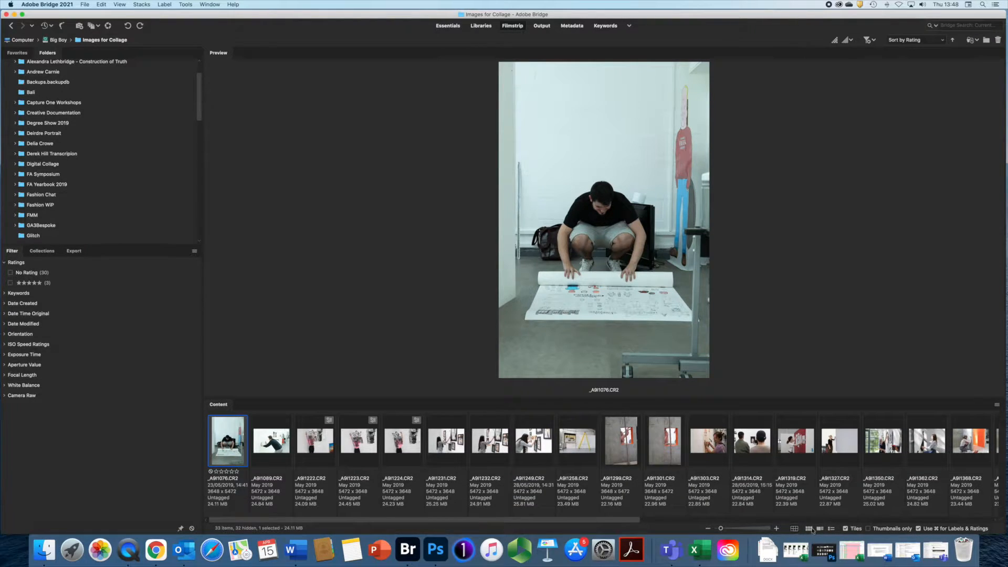
left_click(820, 528)
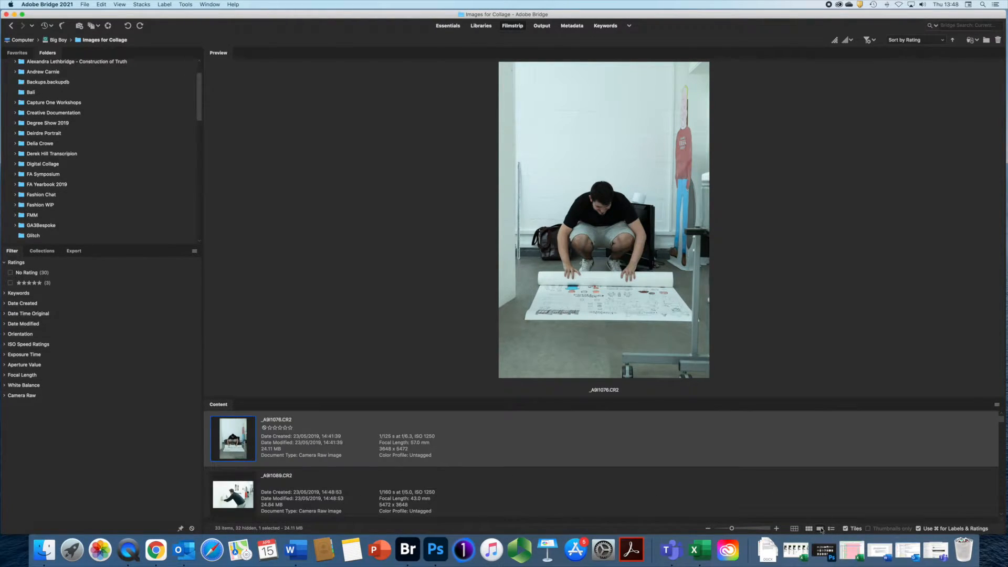
left_click(795, 529)
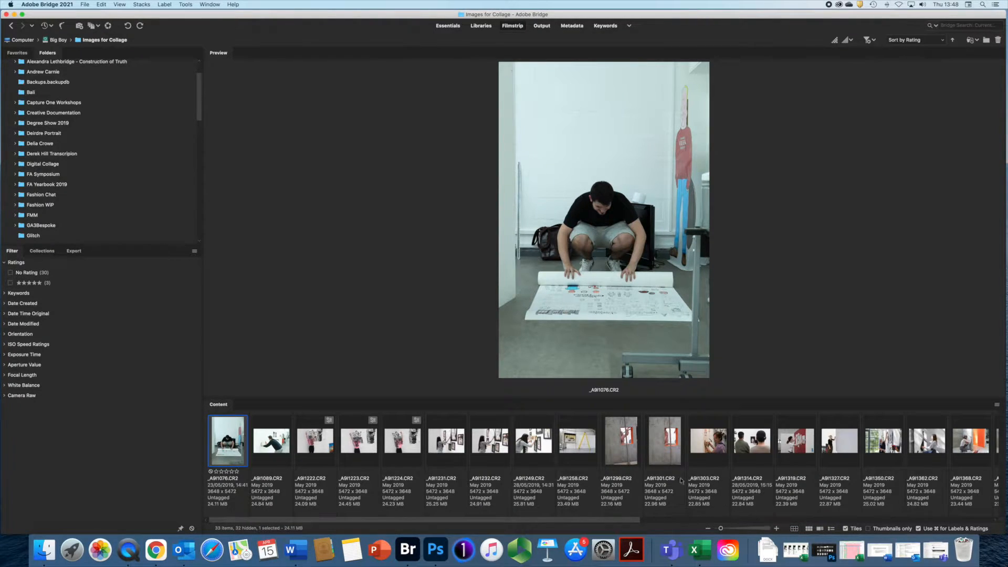
left_click_drag(616, 398, 616, 430)
left_click(215, 447)
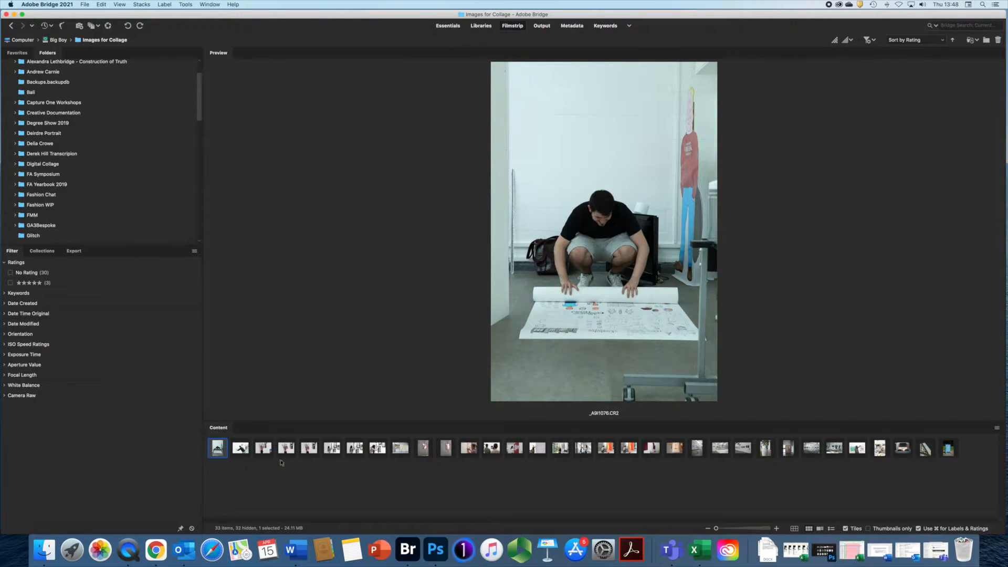
- Step forward through the filmstrip photos, past _A9I1350.CR2, with the right arrow key
key("Right")
key("Right")
key("Right")
key("Right")
key("Right")
key("Right")
key("Right")
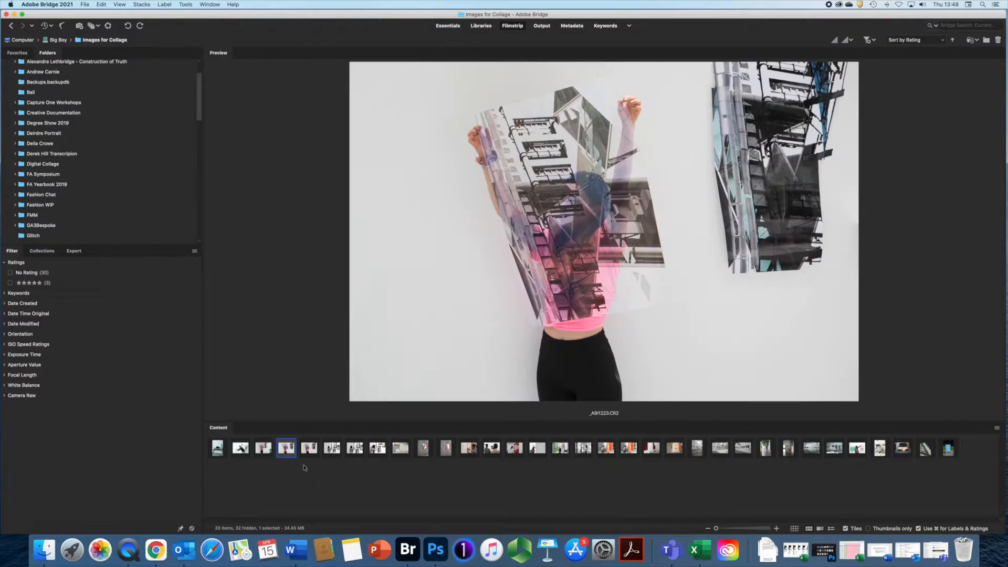
key("Right")
key("Right")
key("Right")
key("Right")
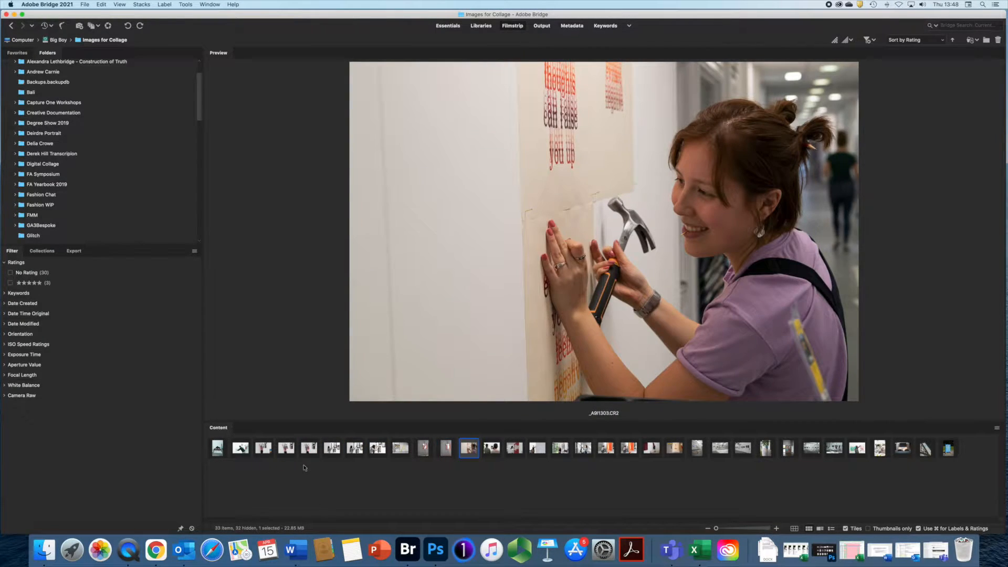
key("Right")
key("Right")
key("Right")
key("Right")
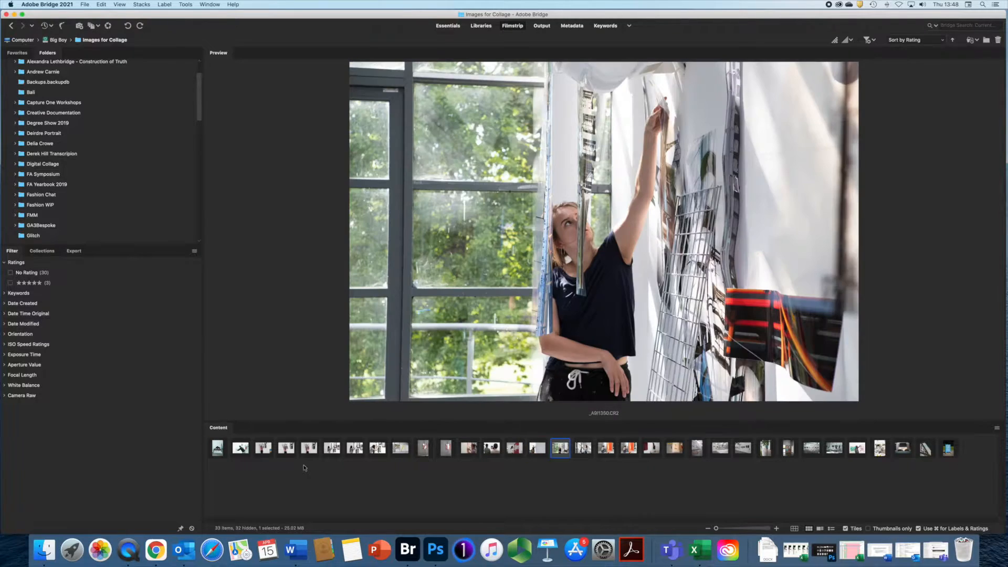
key("Right")
key("Right")
key("Right")
key("Right")
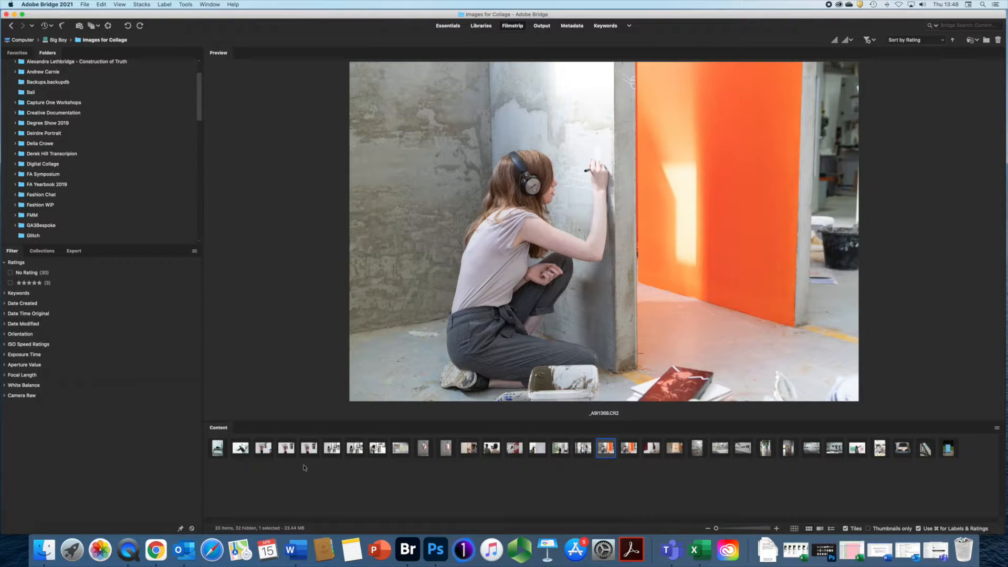
key("Right")
key("Right")
key("Right")
key("Right")
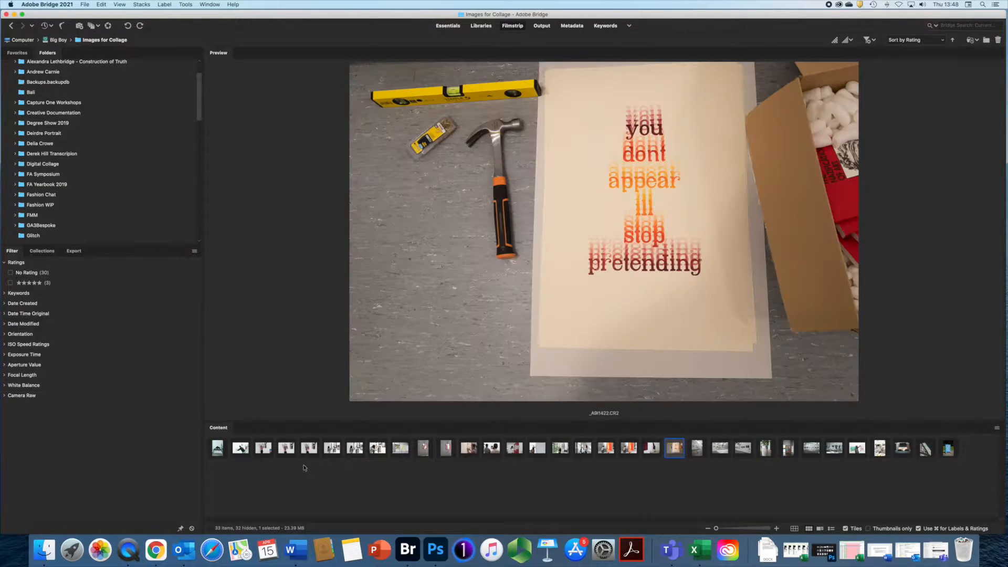
key("Right")
key("Right")
key("Right")
key("Right")
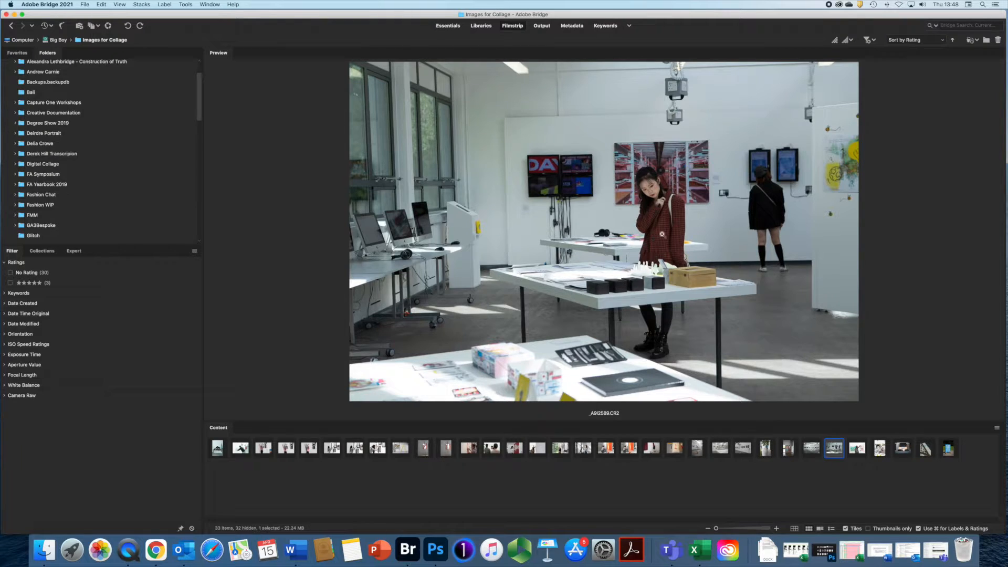
left_click(650, 189)
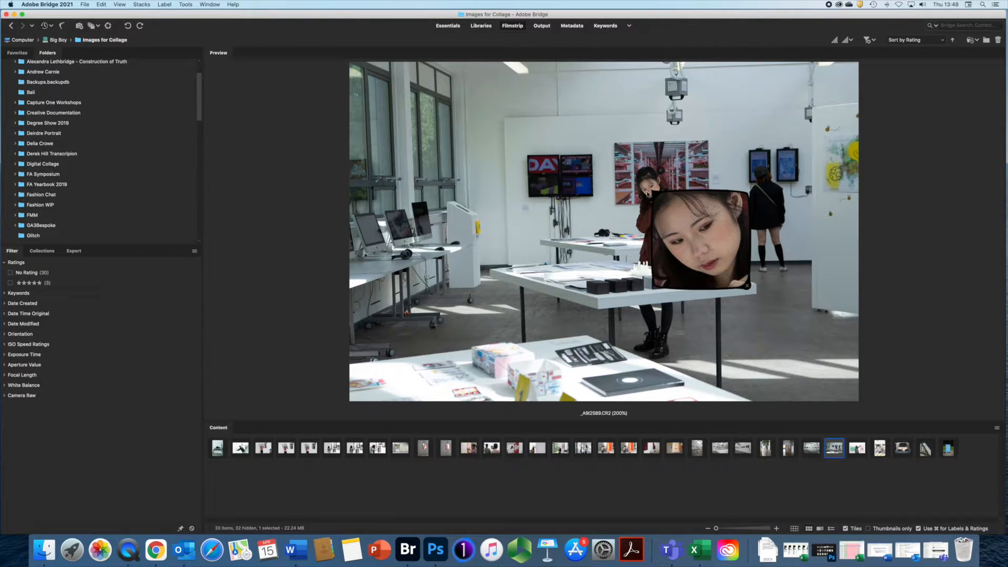
left_click_drag(652, 190, 654, 190)
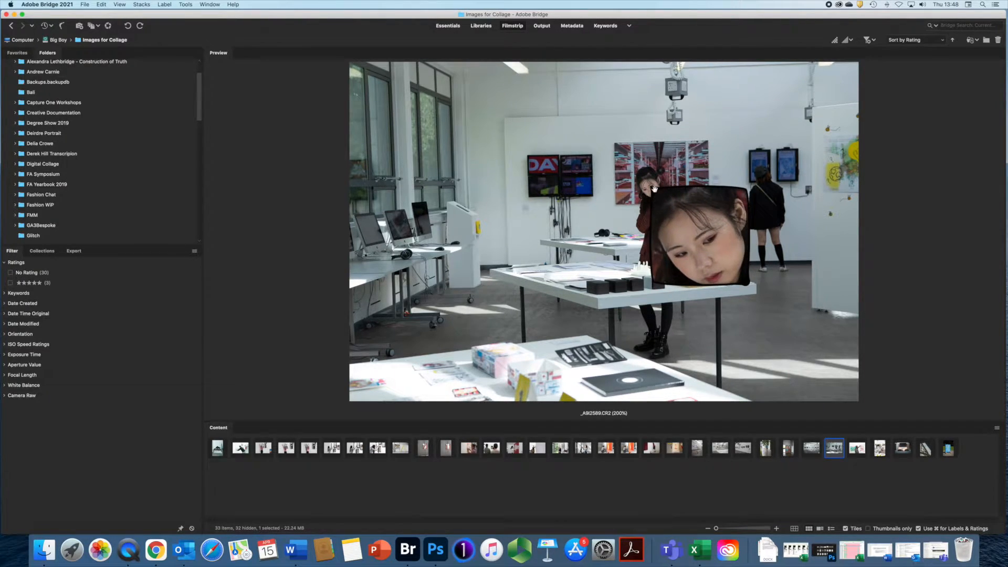
left_click(683, 214)
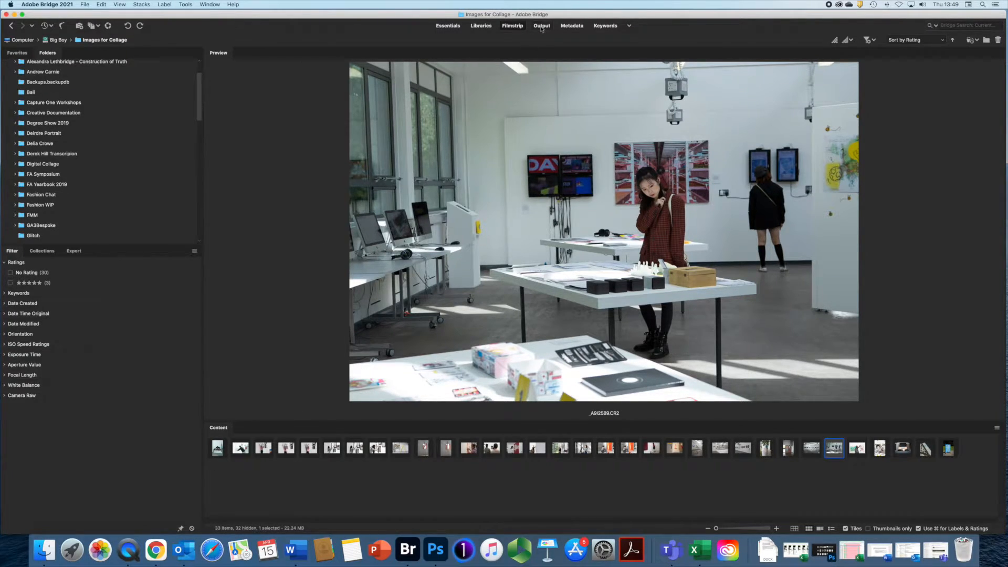
- Switch to the Libraries workspace, then to the Output workspace's empty 2 x 2 A4 page
left_click(480, 26)
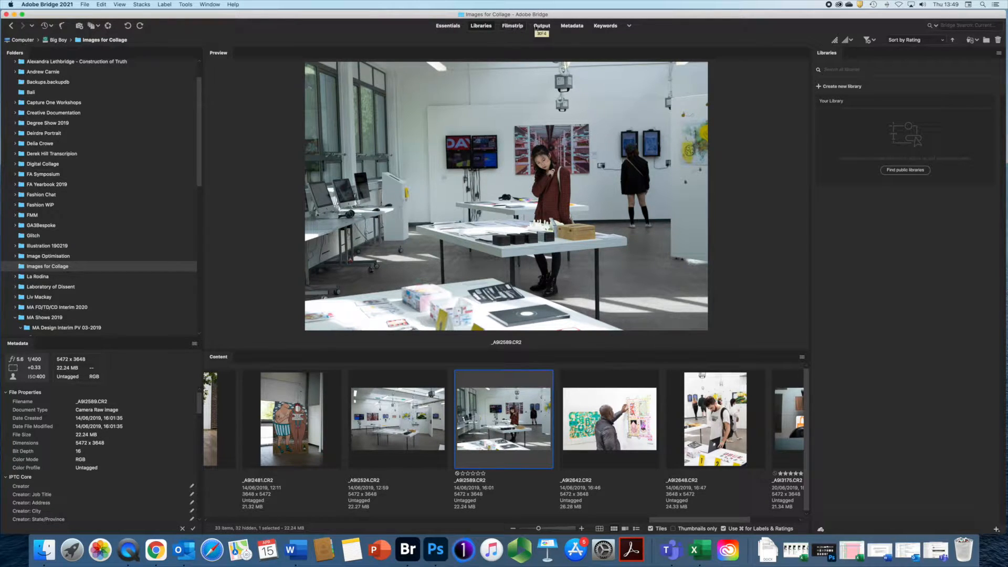
left_click(541, 28)
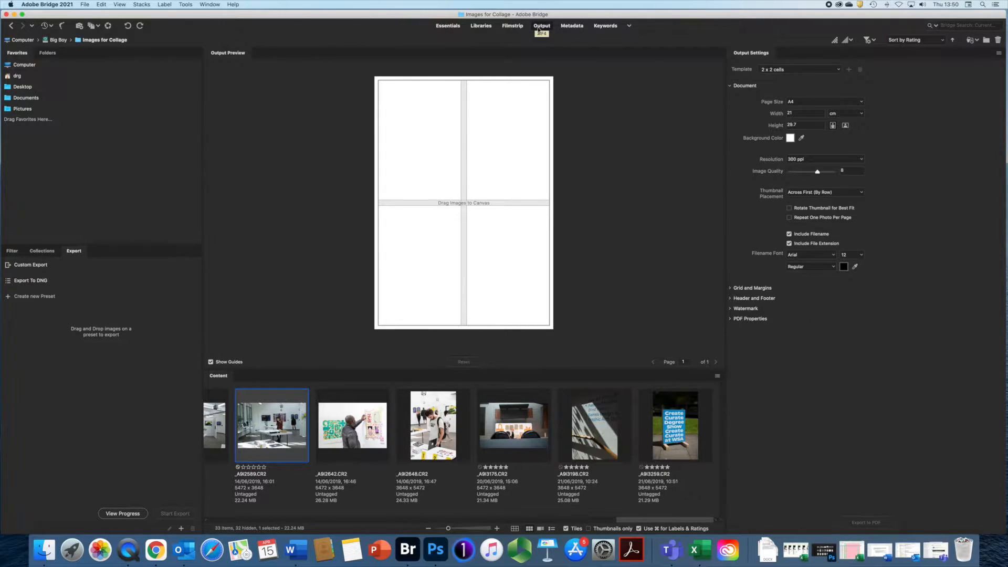
- Switch to the Metadata workspace to list the photos beside their IPTC Core fields
left_click(571, 26)
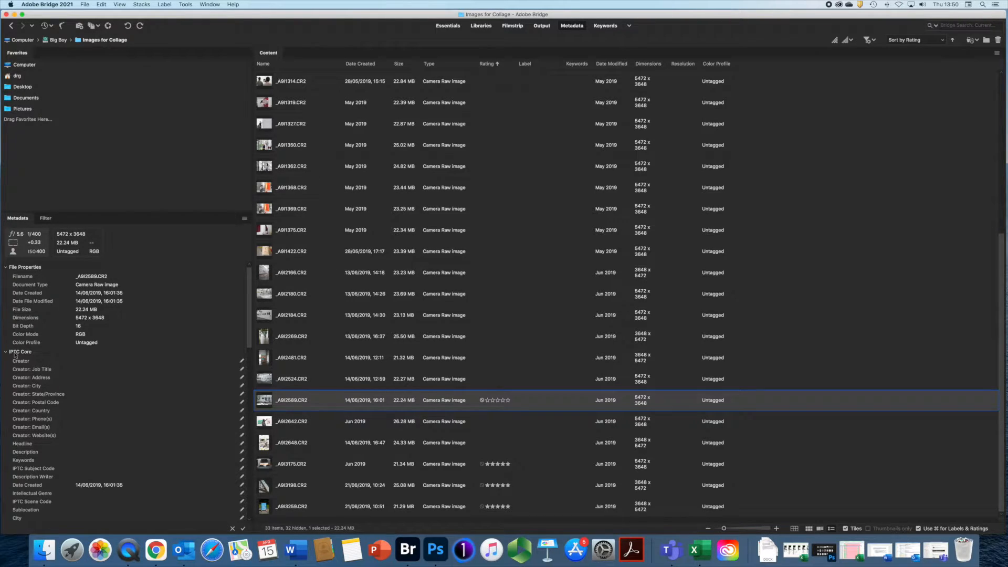
- Click into the Creator field, switch to Keywords, then return to the Filmstrip workspace
left_click(153, 361)
left_click(611, 27)
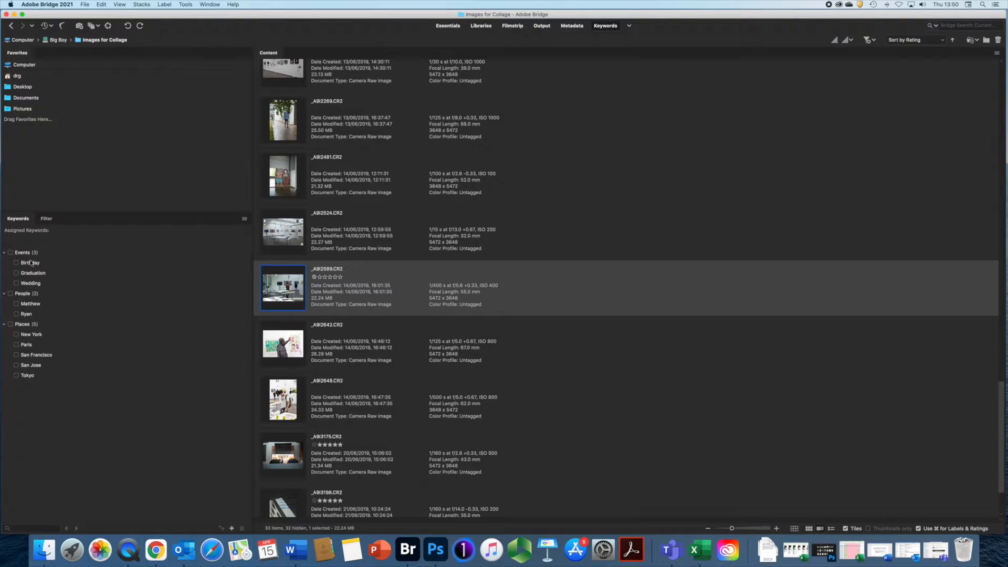
left_click(512, 26)
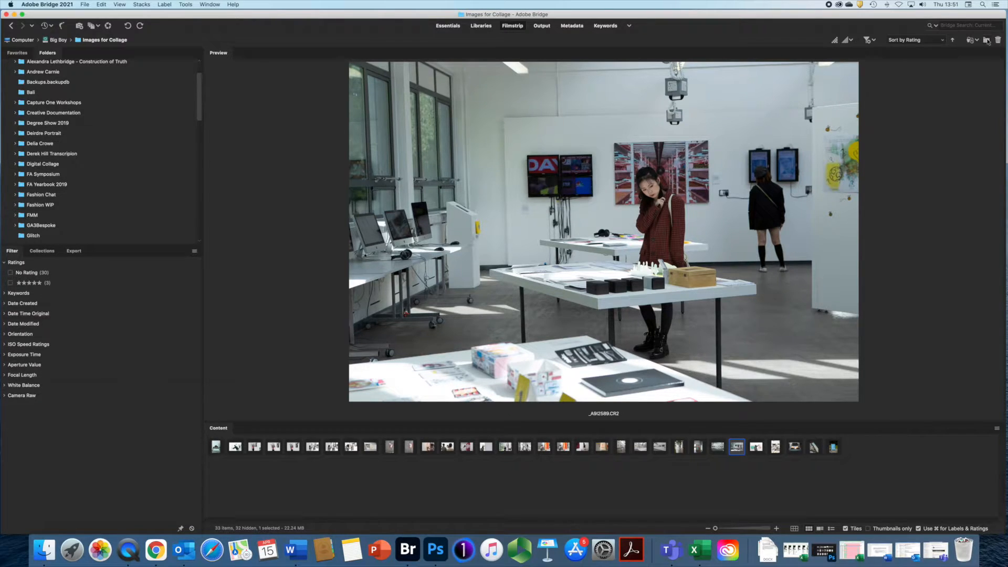
- Jump to the first photo, enlarge thumbnails to show file details, and preview _A9I1222.CR2
left_click(717, 447)
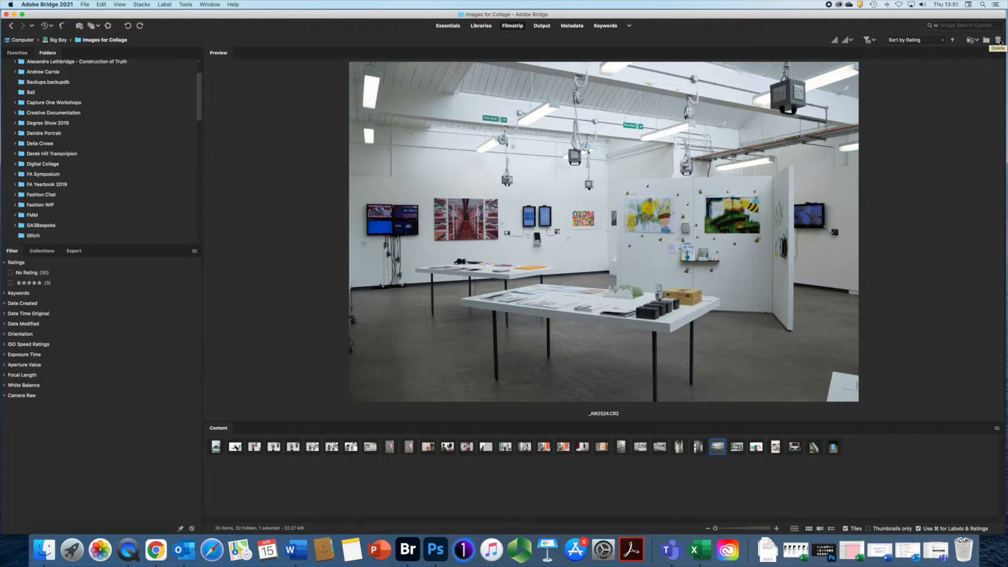
left_click(218, 448)
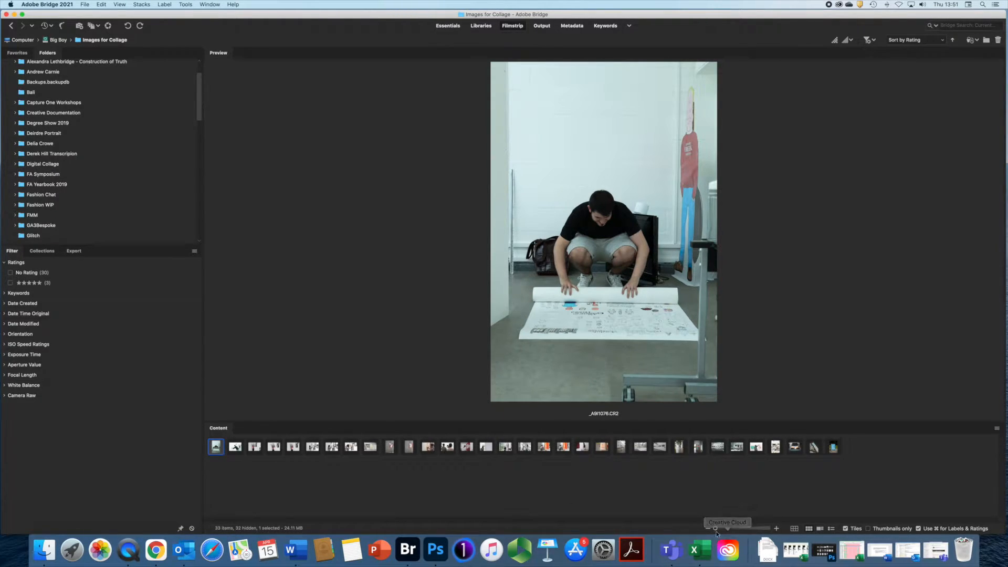
left_click_drag(715, 529, 720, 529)
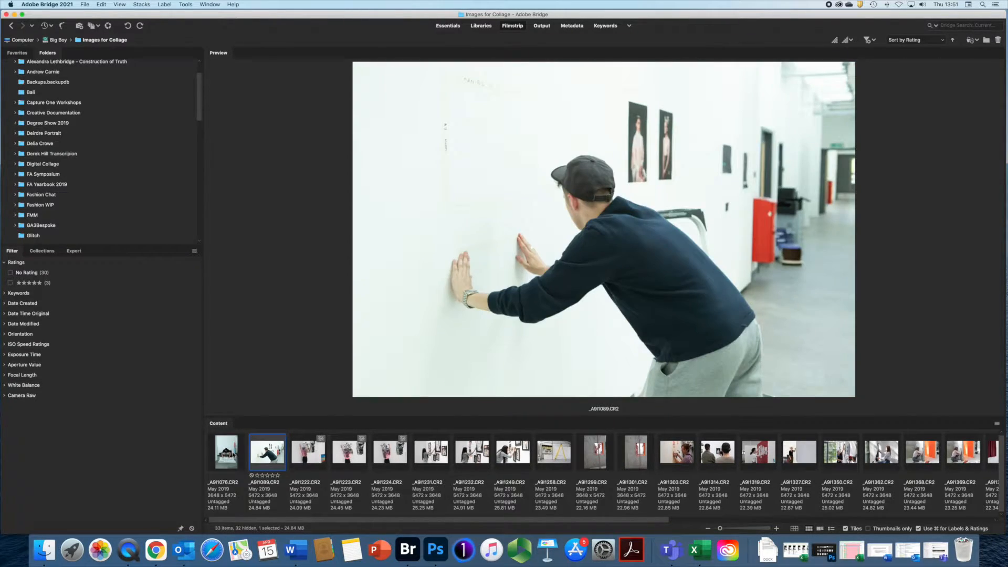
left_click(311, 454)
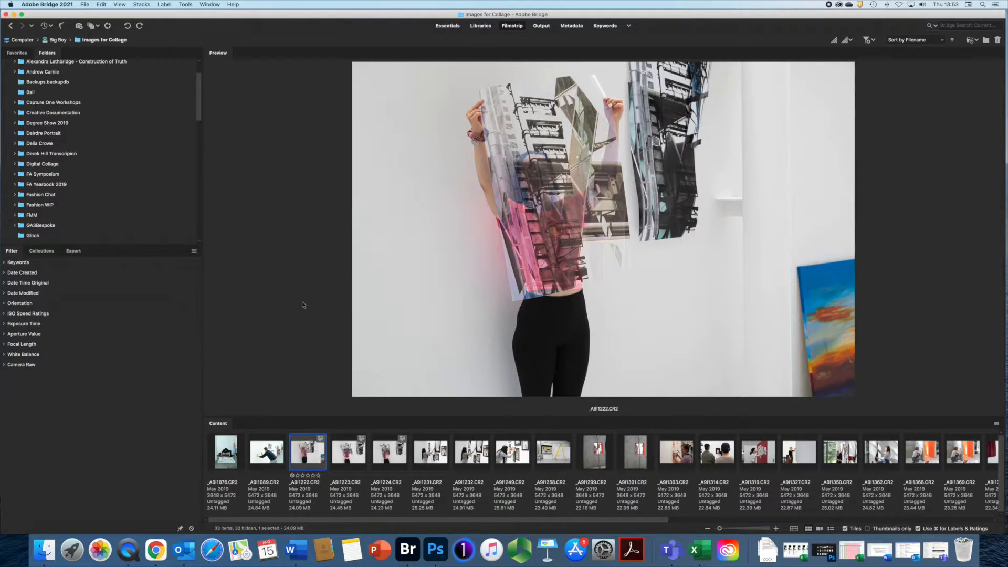
- Give _A9I1222.CR2 and _A9I1223.CR2 five-star ratings with Cmd+5
left_click(166, 5)
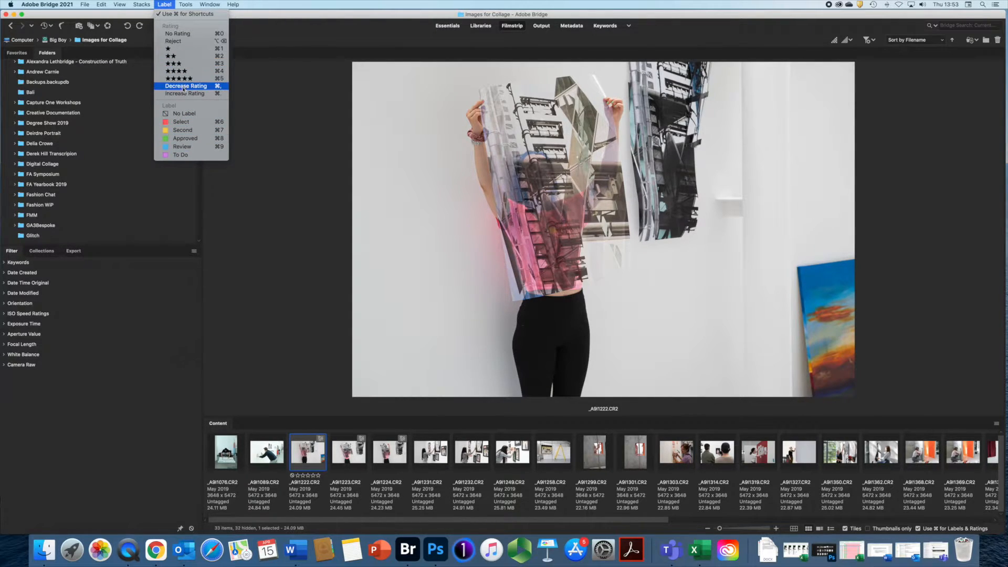
left_click(164, 5)
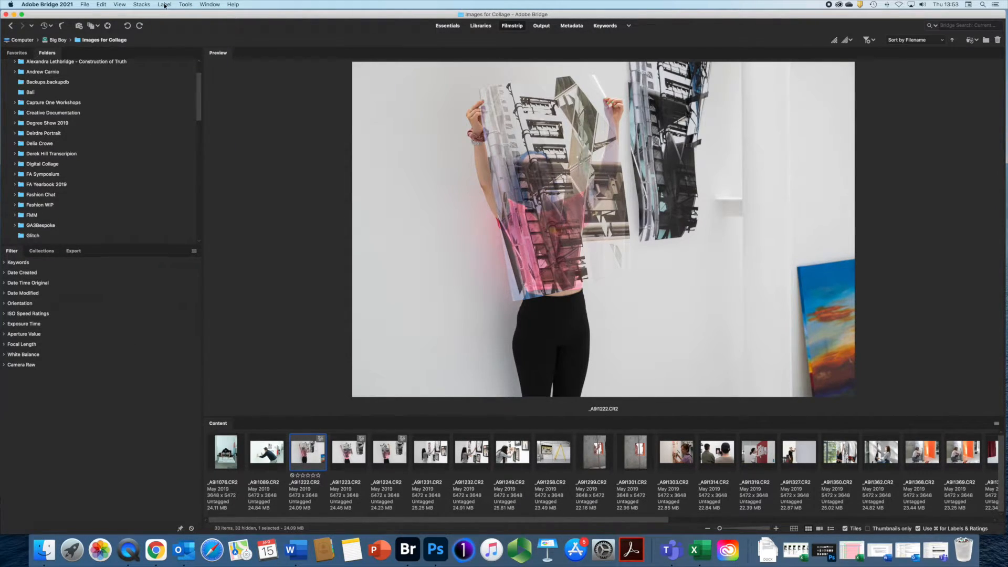
key("super+5")
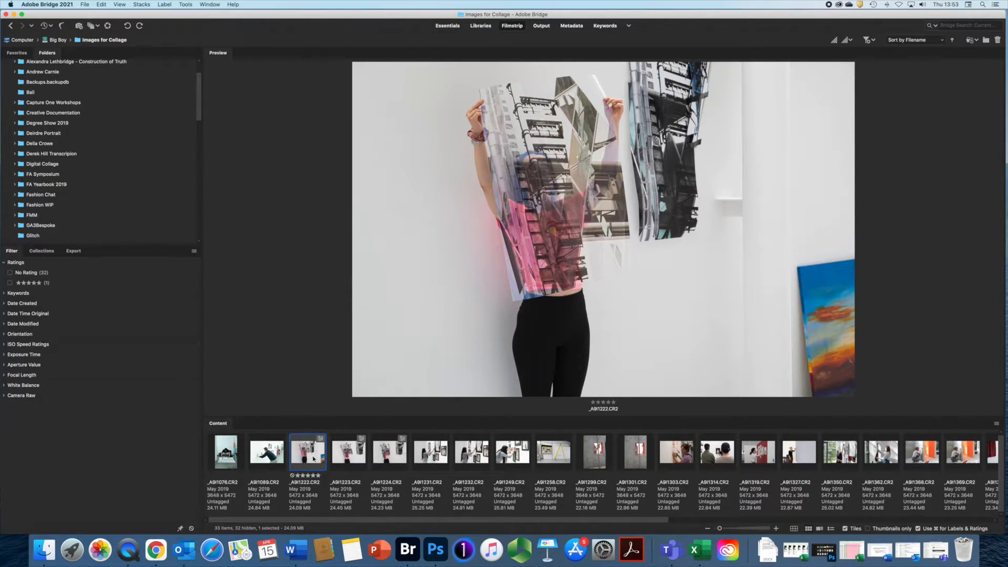
left_click(350, 457)
key("Right")
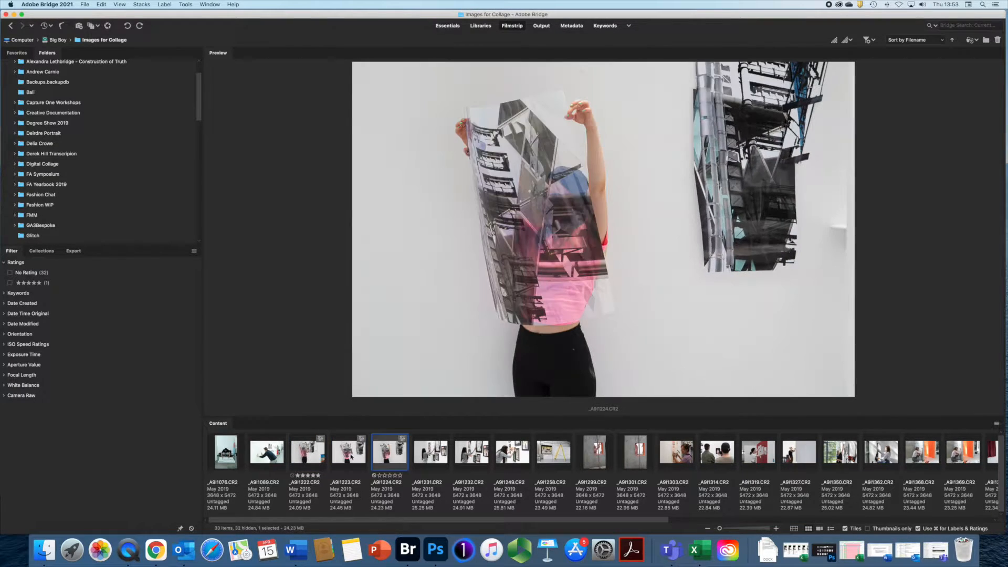
left_click(350, 456)
key("super+5")
- Rate _A9I1249.CR2 and _A9I1303.CR2 five stars, then browse forward to _A9I1369
key("Right")
key("Right")
key("Right")
key("Right")
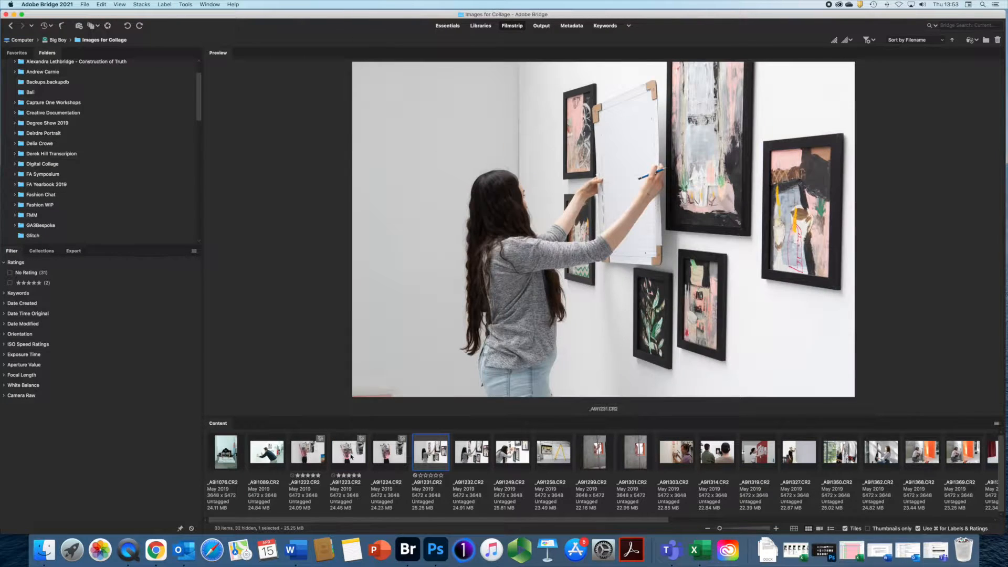
key("super+5")
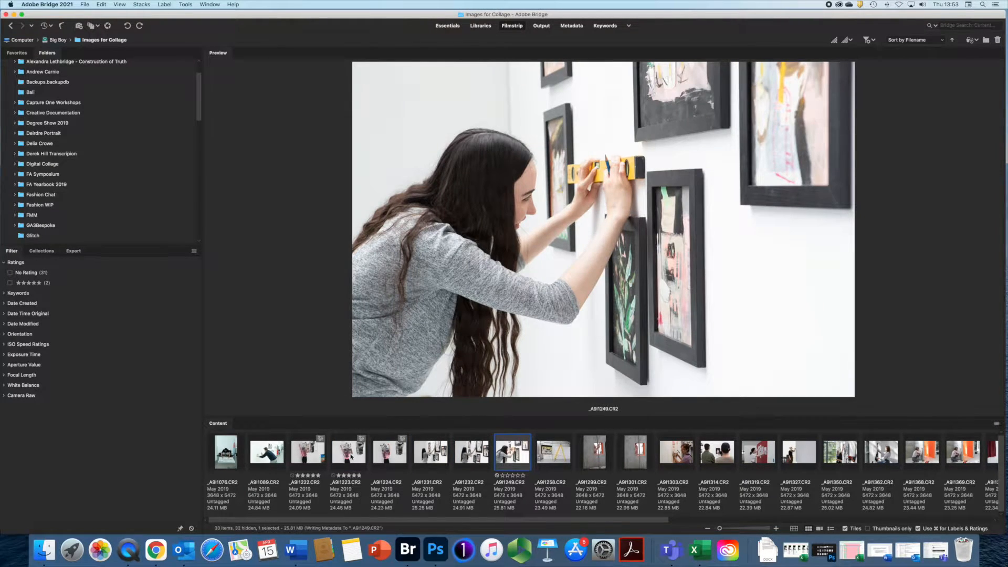
key("Right")
key("Right")
key("Right")
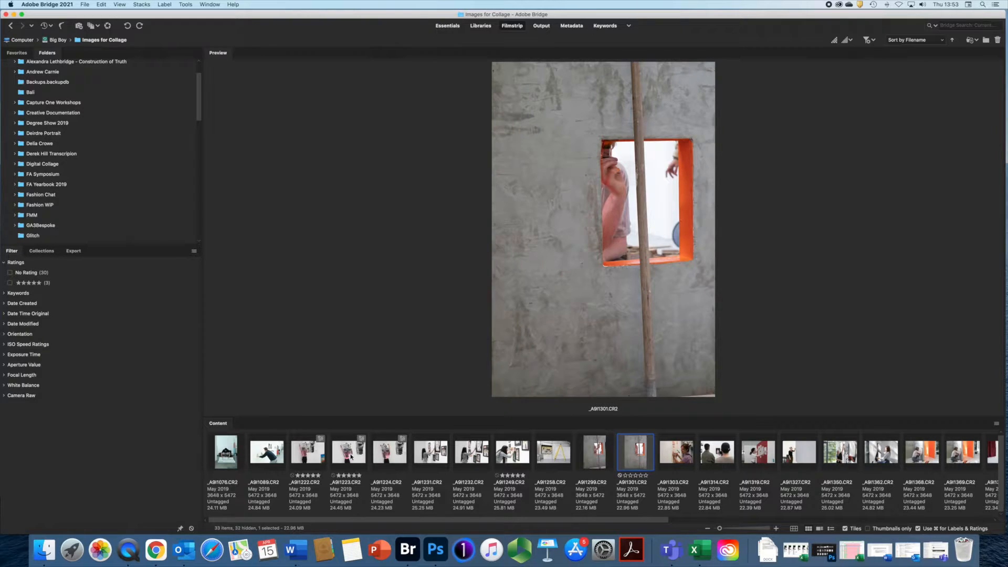
key("Right")
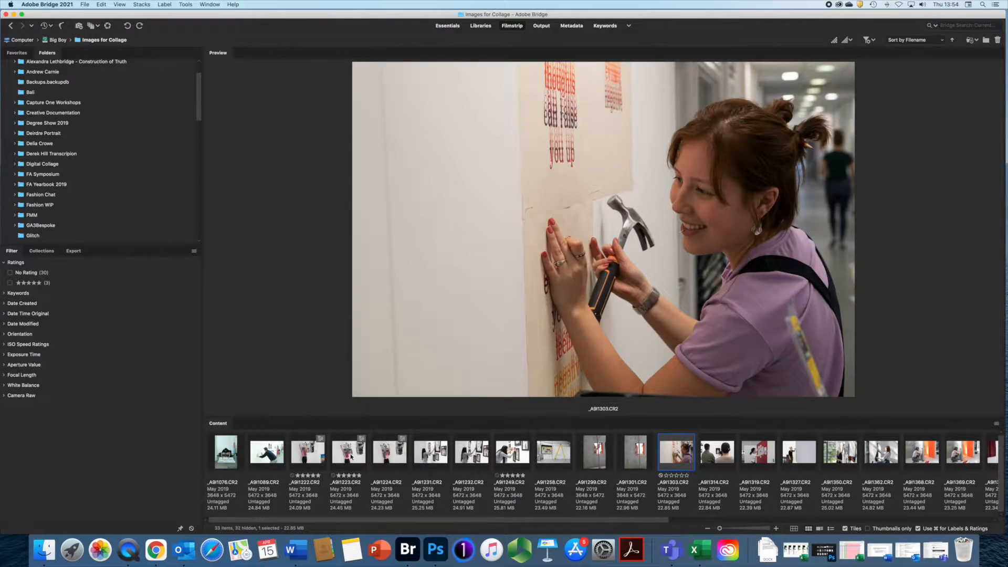
key("Left")
key("Left")
key("Right")
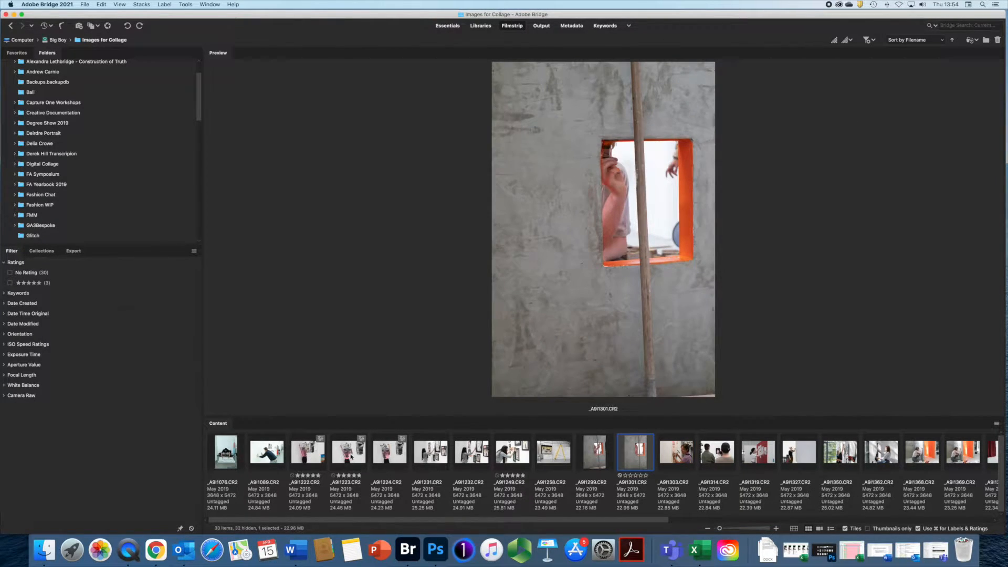
key("Right")
key("super+5")
key("Right")
key("Right")
key("Right")
key("Right")
key("Right")
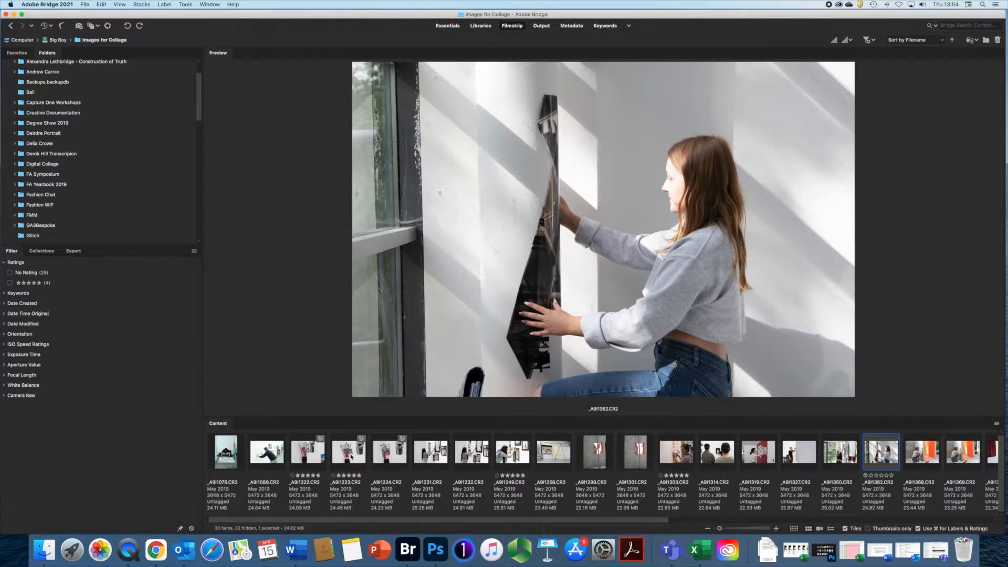
key("Right")
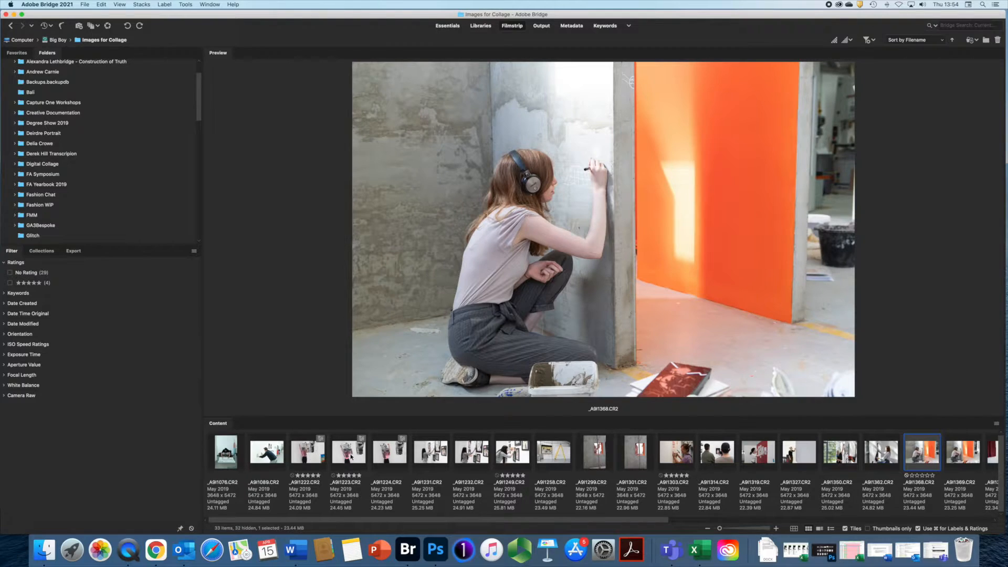
key("Right")
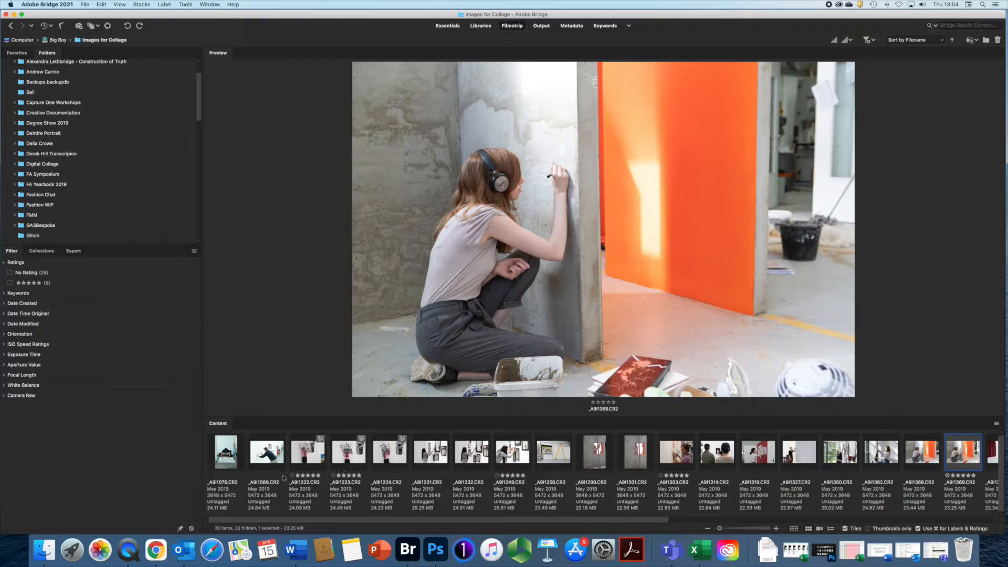
left_click(123, 4)
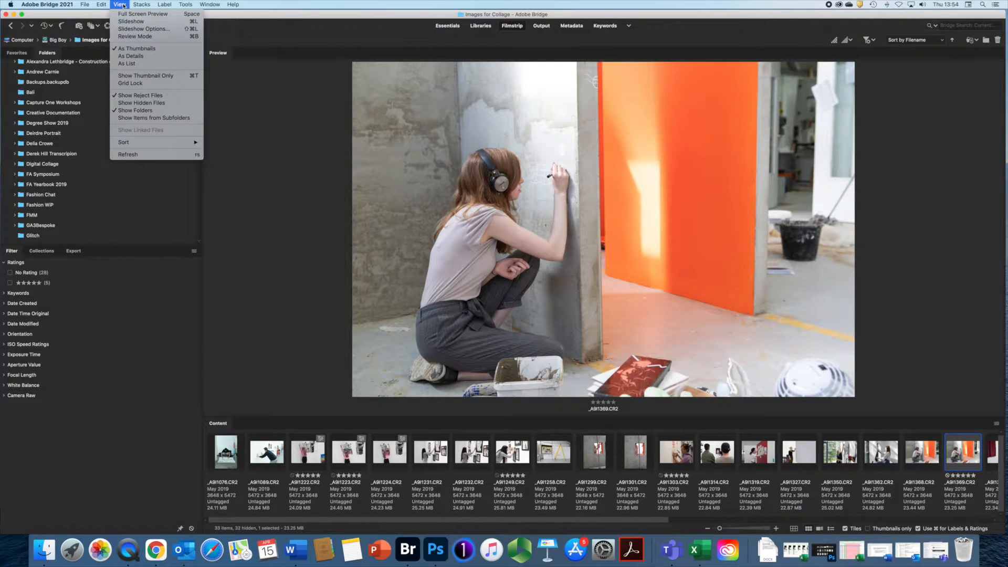
mouse_move(142, 147)
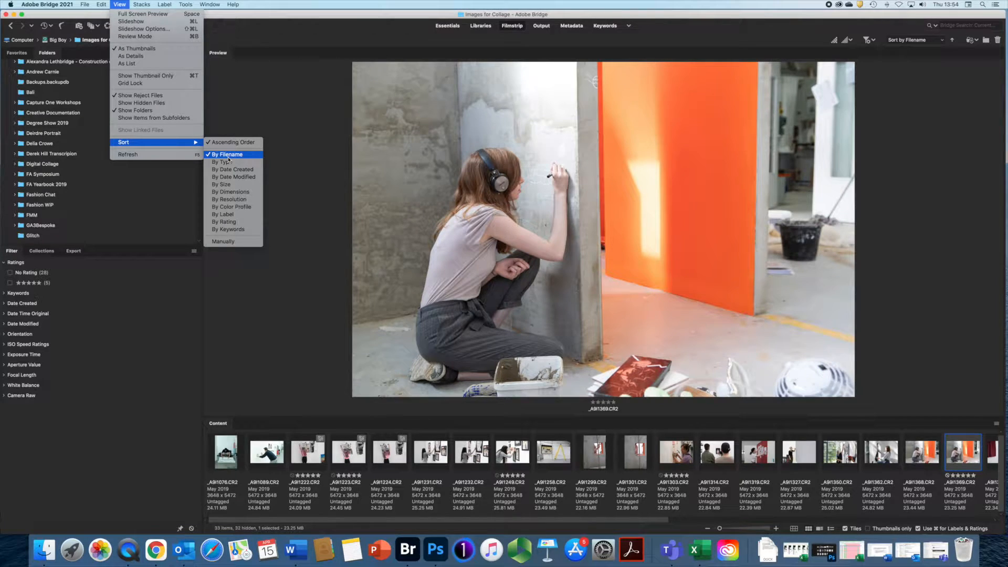
left_click(226, 222)
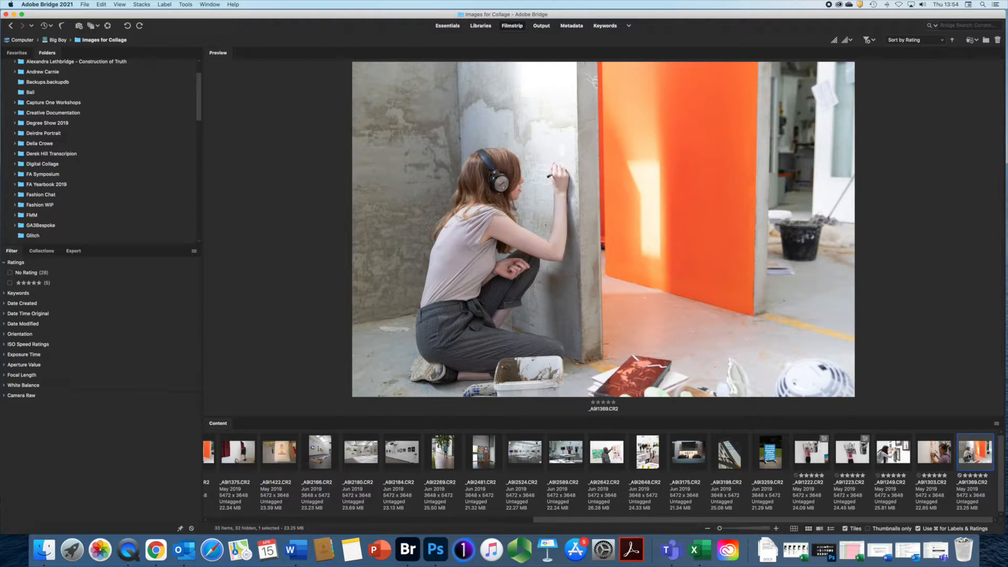
left_click_drag(920, 520, 920, 520)
left_click(943, 42)
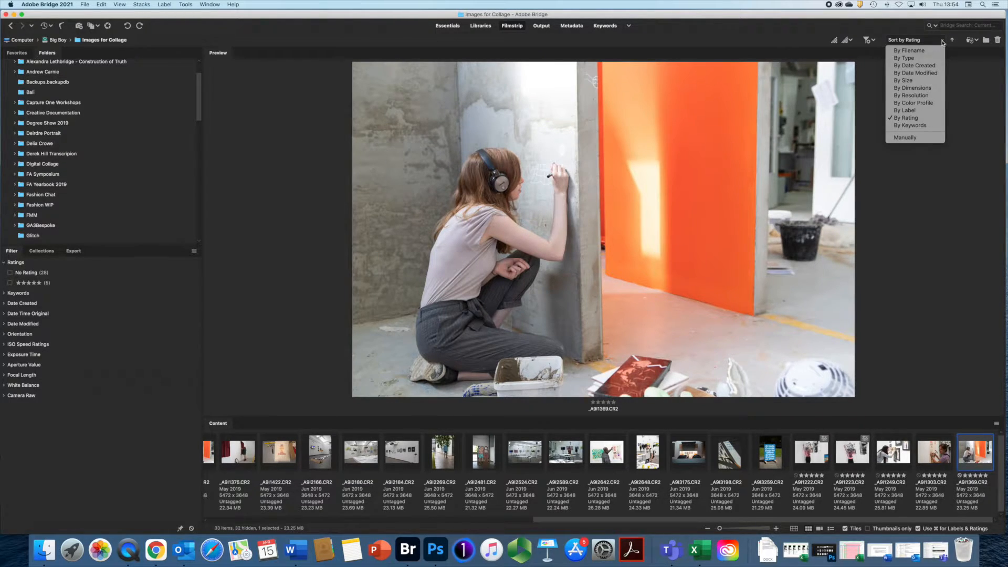
left_click(903, 51)
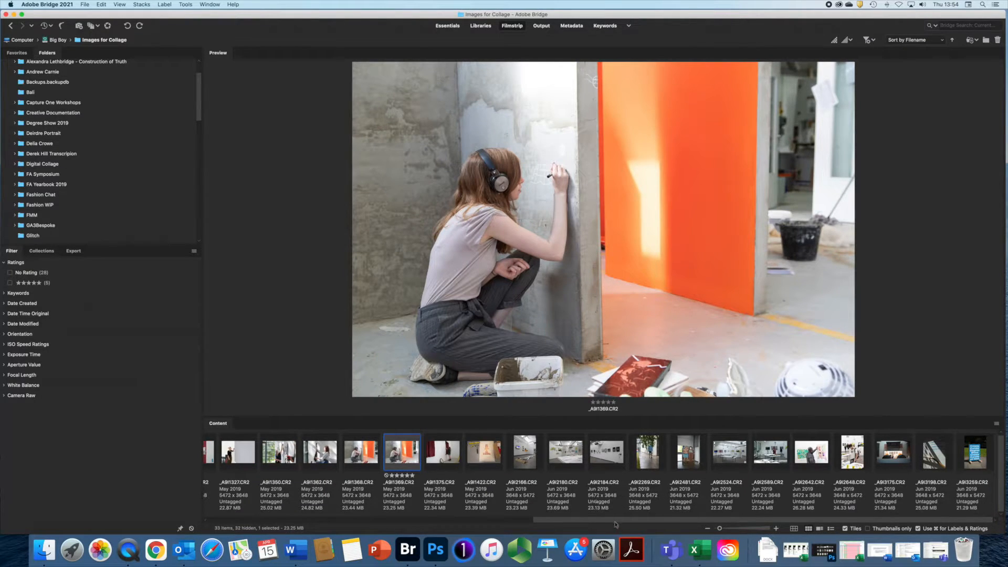
left_click_drag(630, 519, 325, 494)
left_click(943, 40)
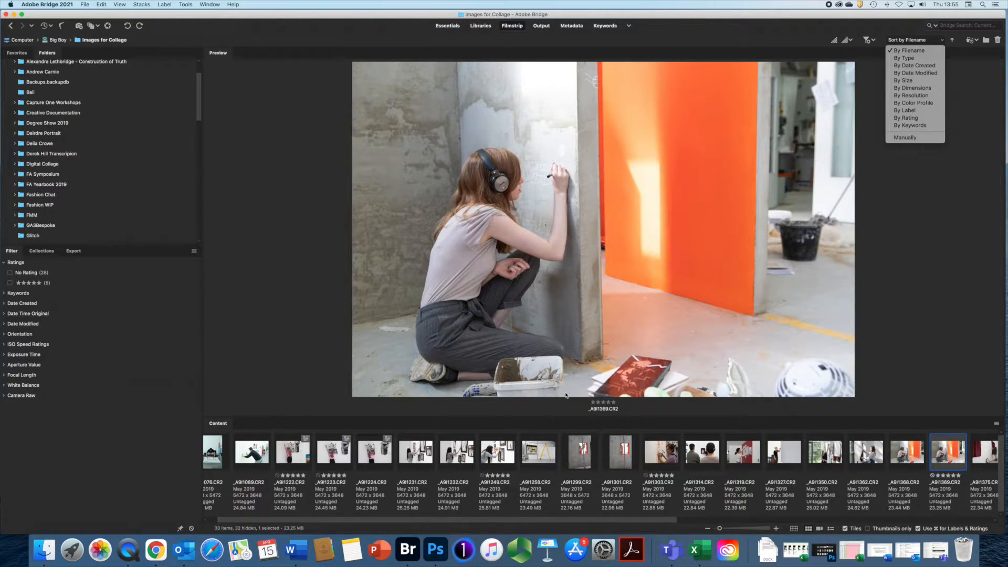
- Move _A9I1249 along the strip, sort the filmstrip By Rating, and preview _A9I1222.CR2
left_click(500, 460)
left_click_drag(501, 461, 555, 469)
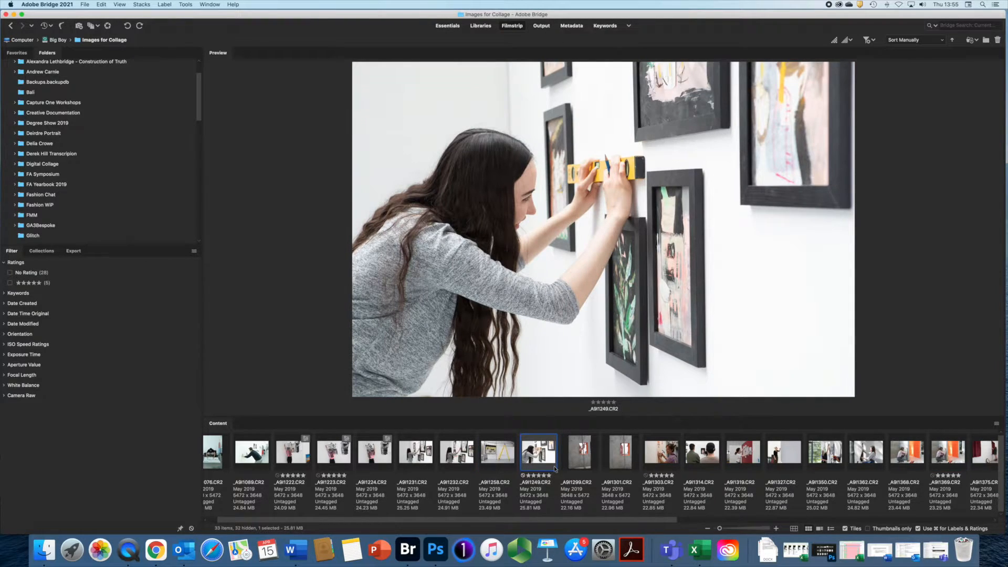
left_click(942, 41)
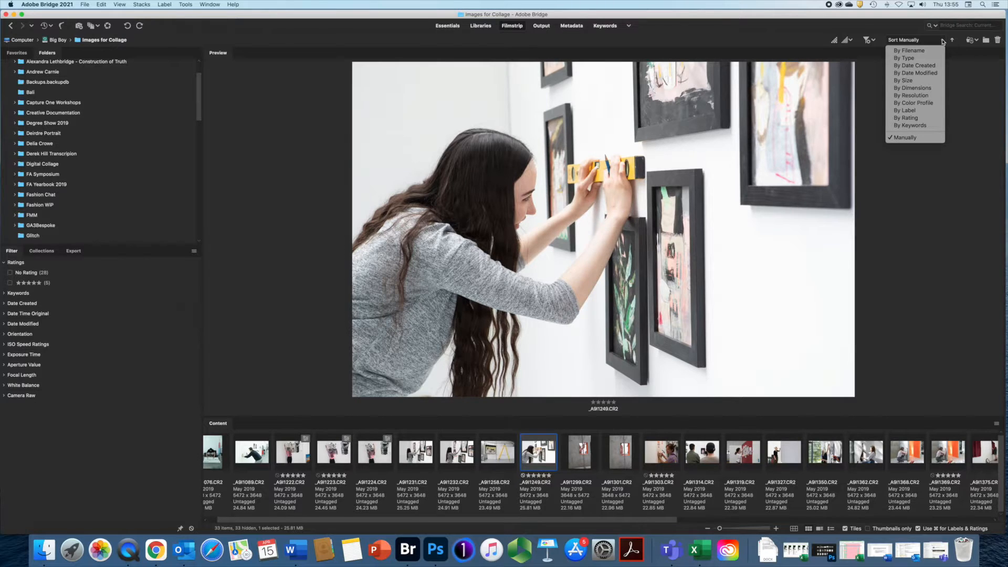
left_click(906, 118)
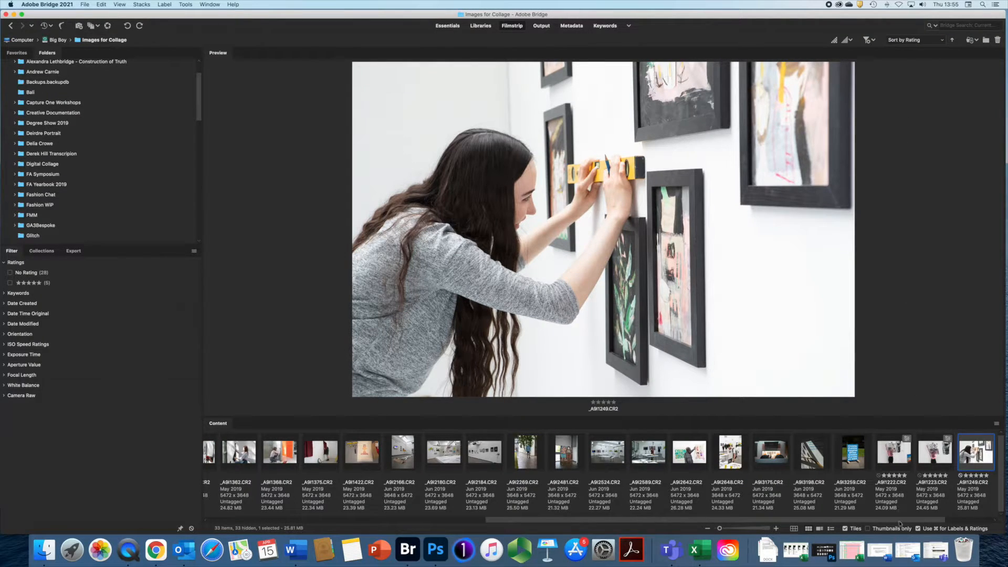
scroll(898, 519, "right", 3)
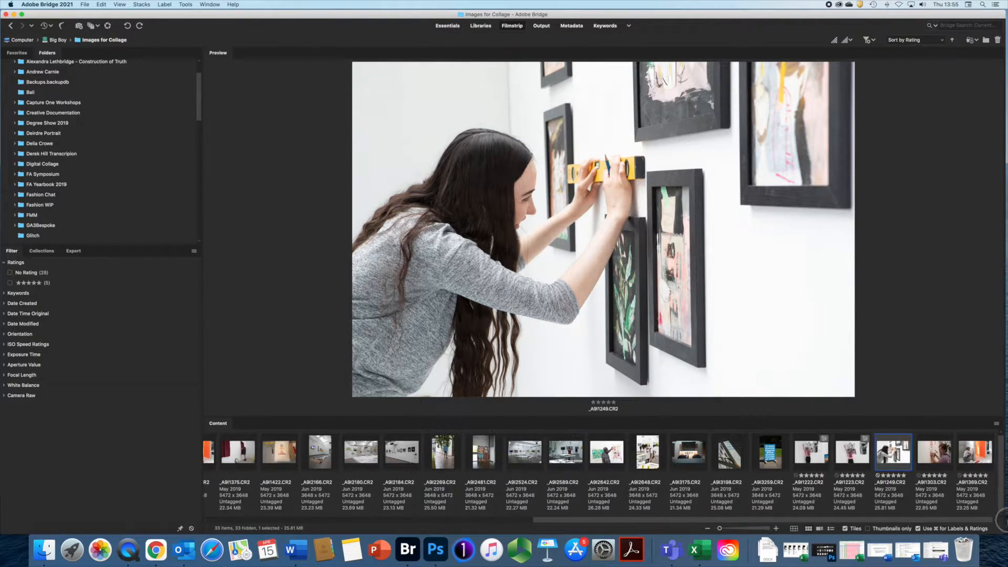
left_click(816, 451)
scroll(979, 454, "left", 1)
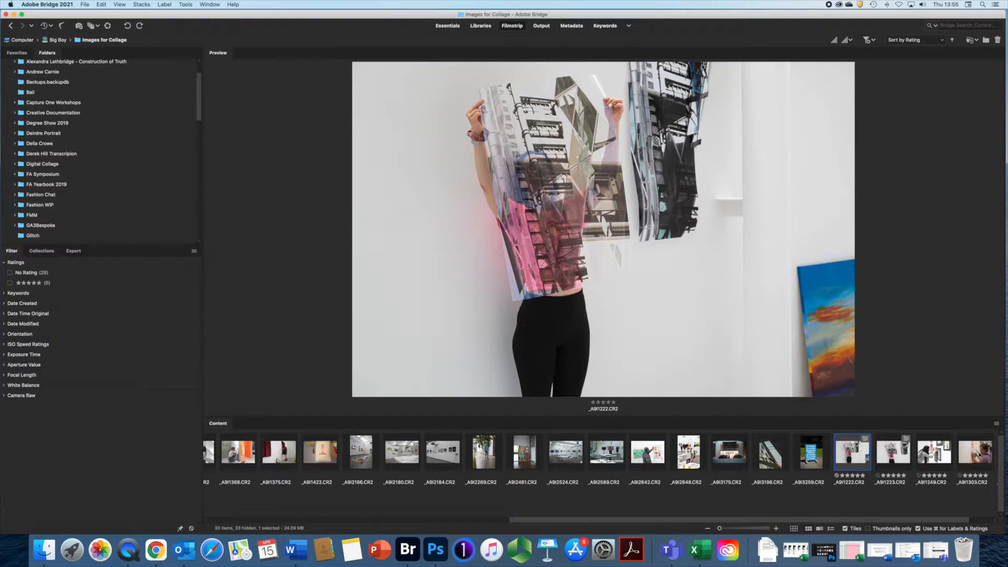
scroll(867, 522, "right", 1)
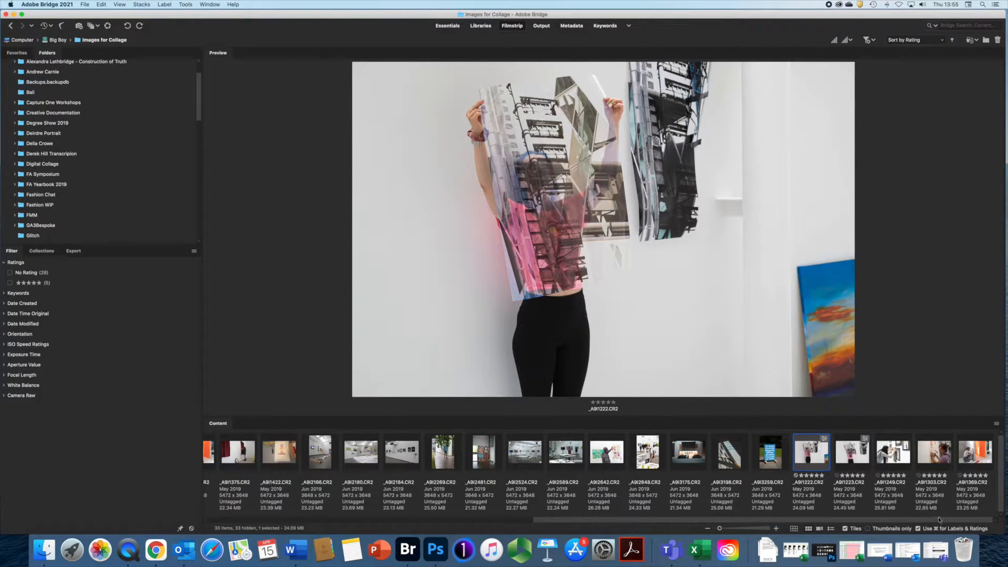
- Extend the selection through _A9I1369 to include all five five-star photos
left_click(978, 457, "shift")
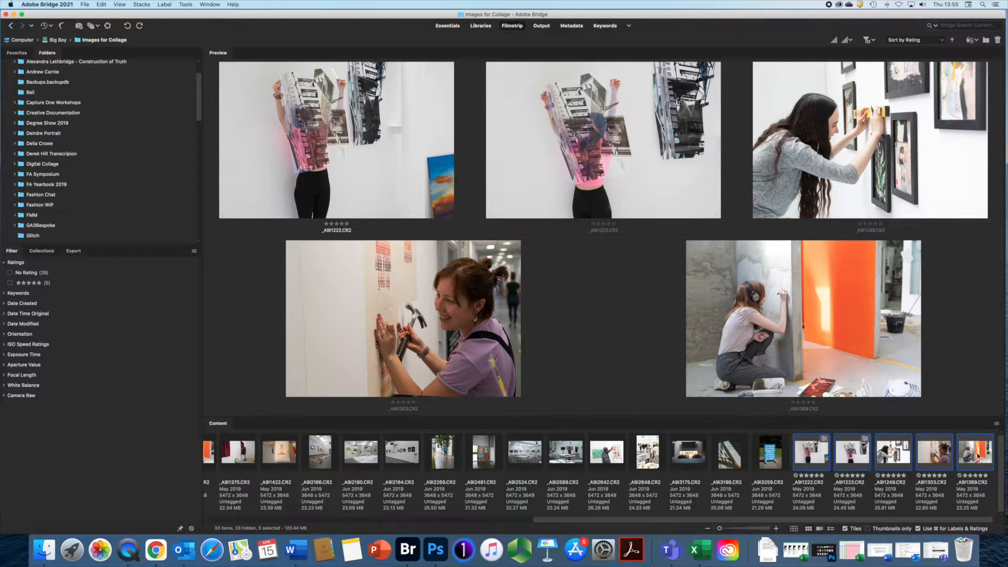
- Apply the green Approved label to the five selected five-star photos
key("super+8")
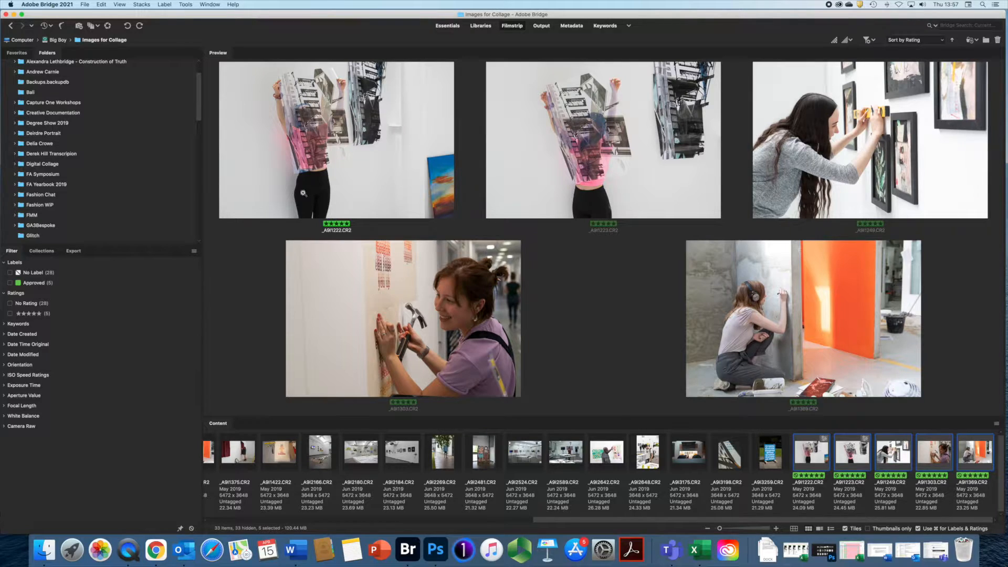
- Open Bridge Preferences at Thumbnails, toggling the Date Created line off and back on
left_click(52, 4)
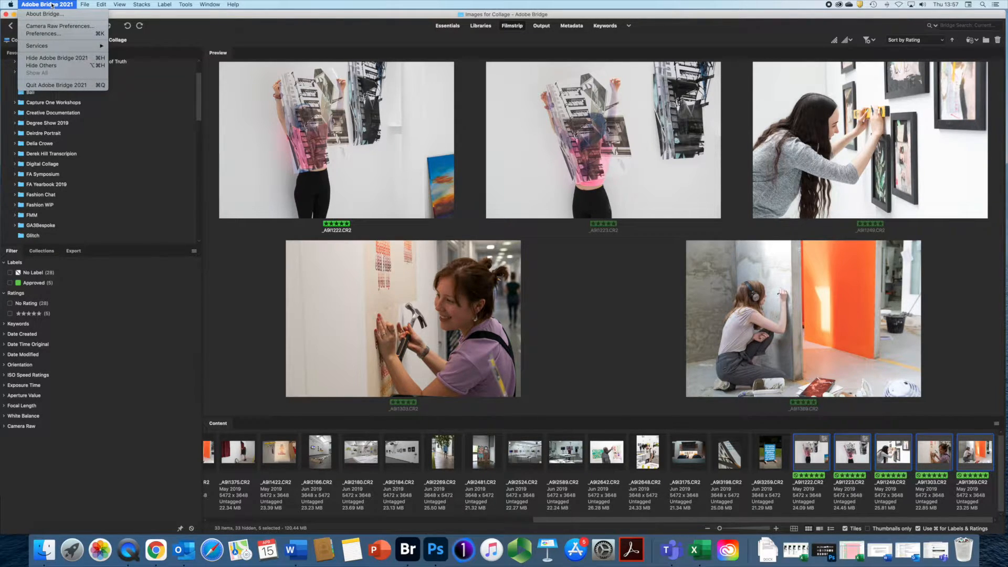
left_click(50, 34)
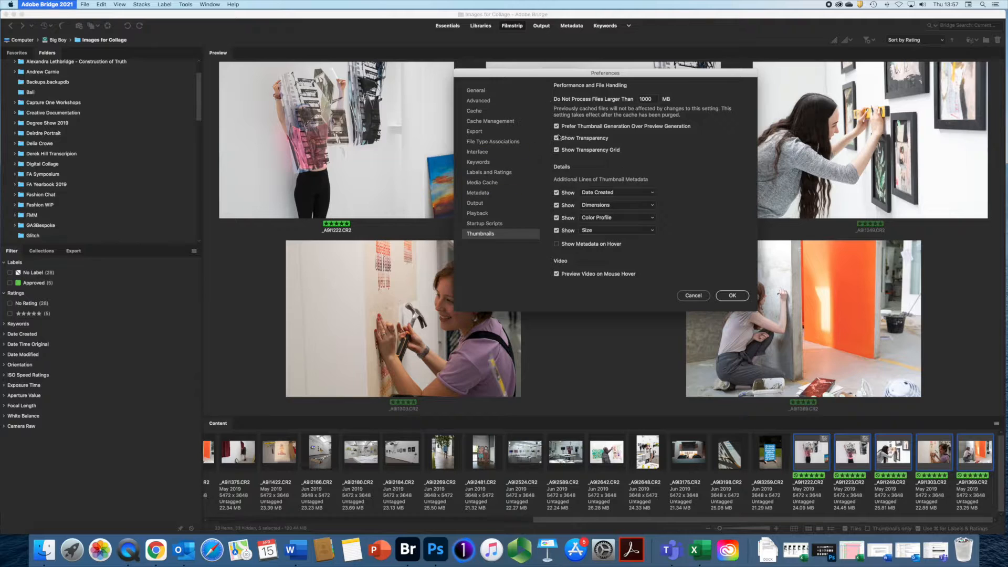
left_click(556, 193)
left_click(557, 192)
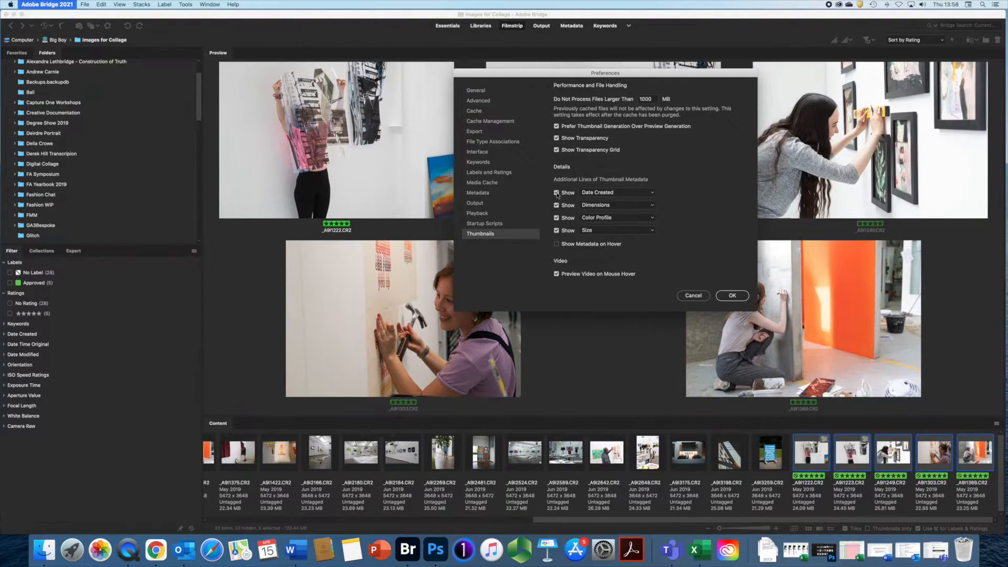
left_click(652, 192)
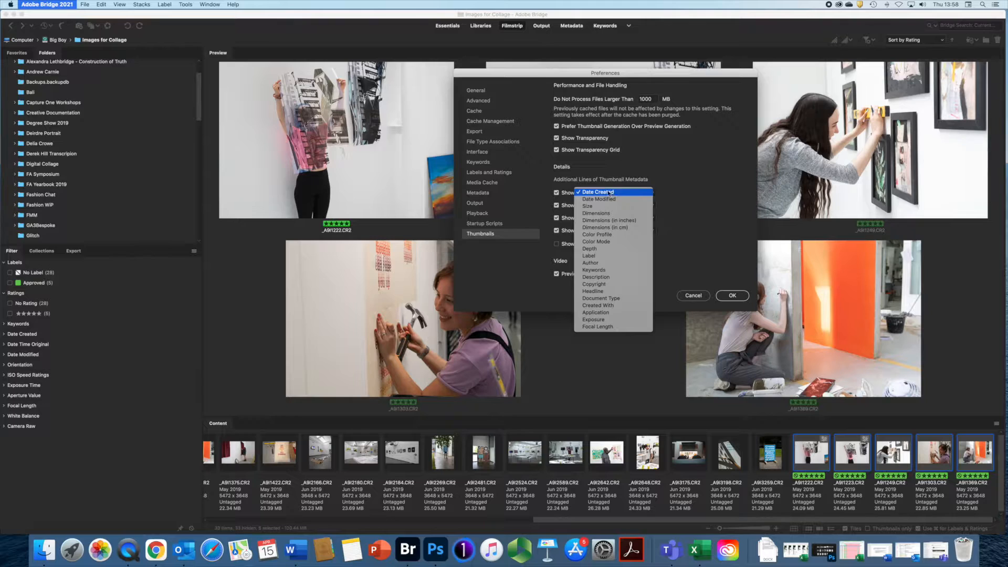
left_click(676, 191)
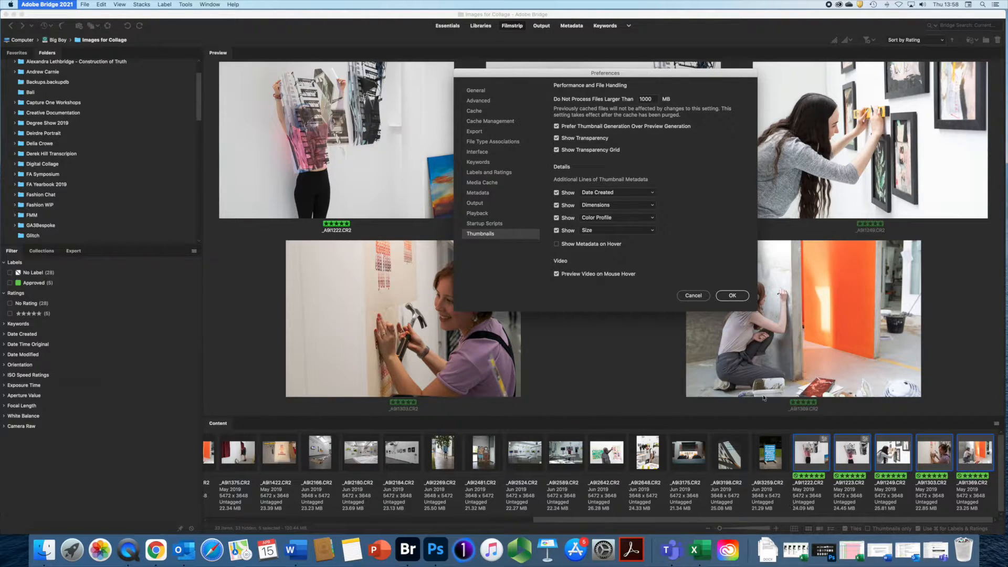
- Cancel Preferences without changes, then use the toolbar's Open in Camera Raw button
left_click(693, 296)
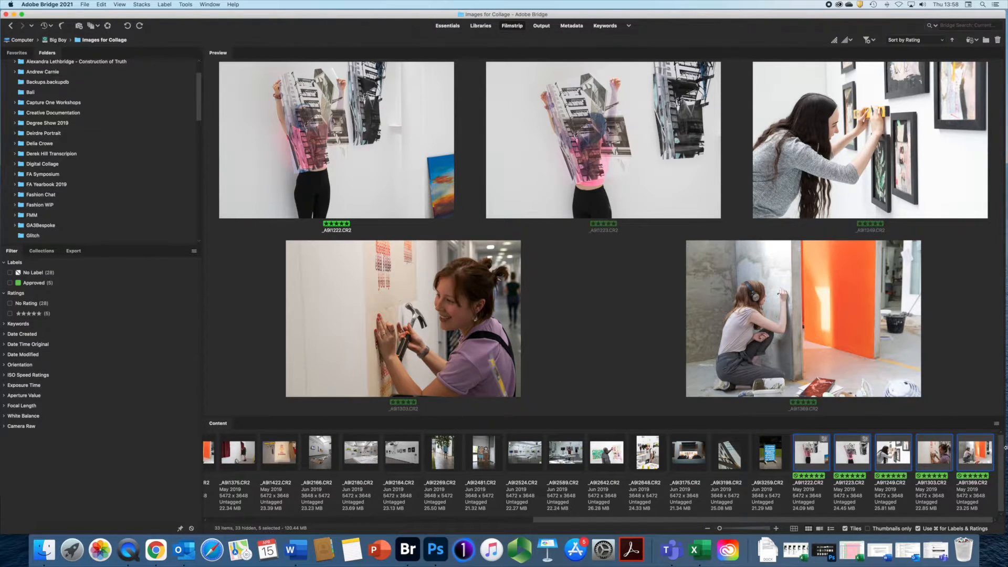
left_click(109, 27)
left_click(51, 5)
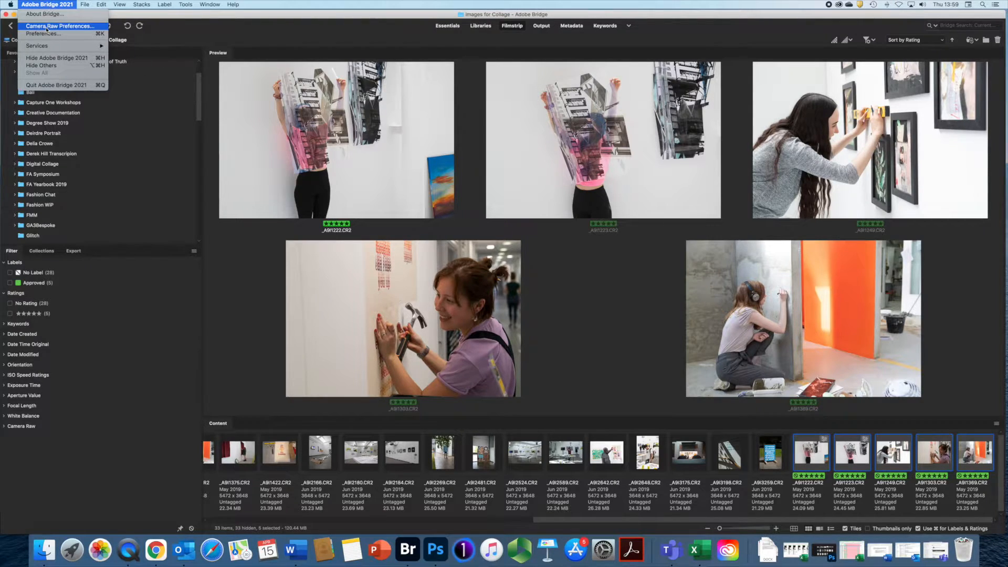
left_click(46, 26)
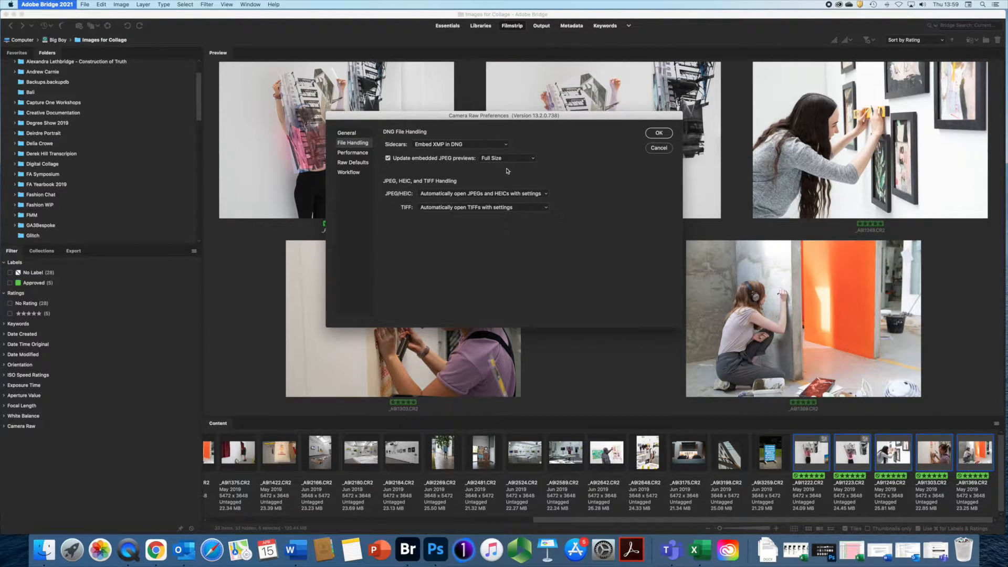
left_click(659, 133)
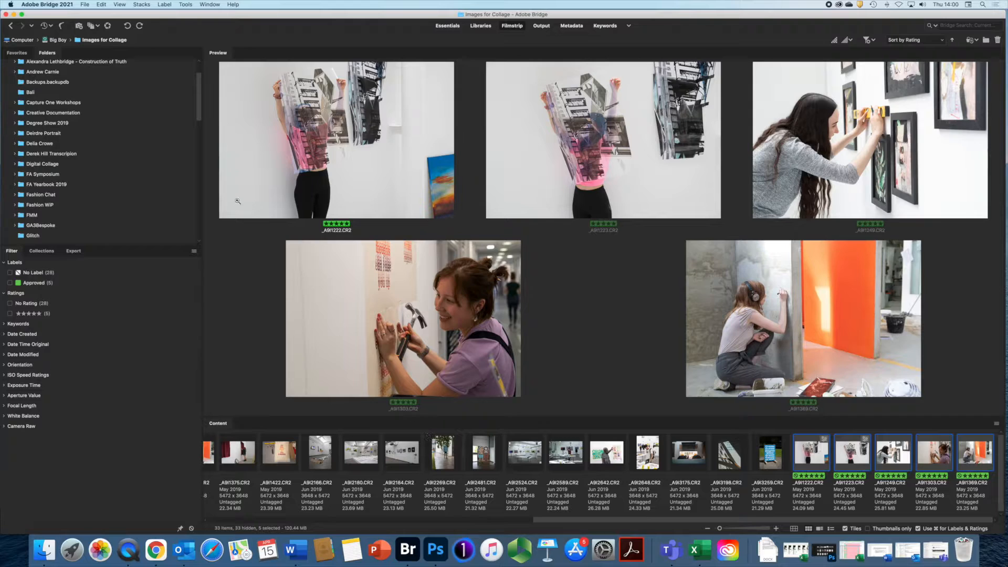
- Open Tools > Batch Rename for the five selected exhibition photos
left_click(182, 5)
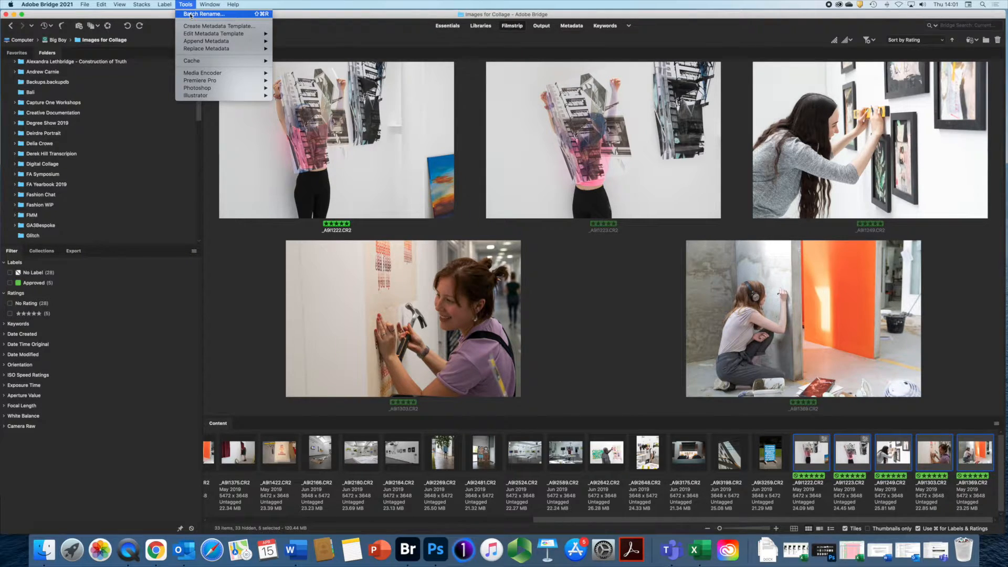
left_click(190, 15)
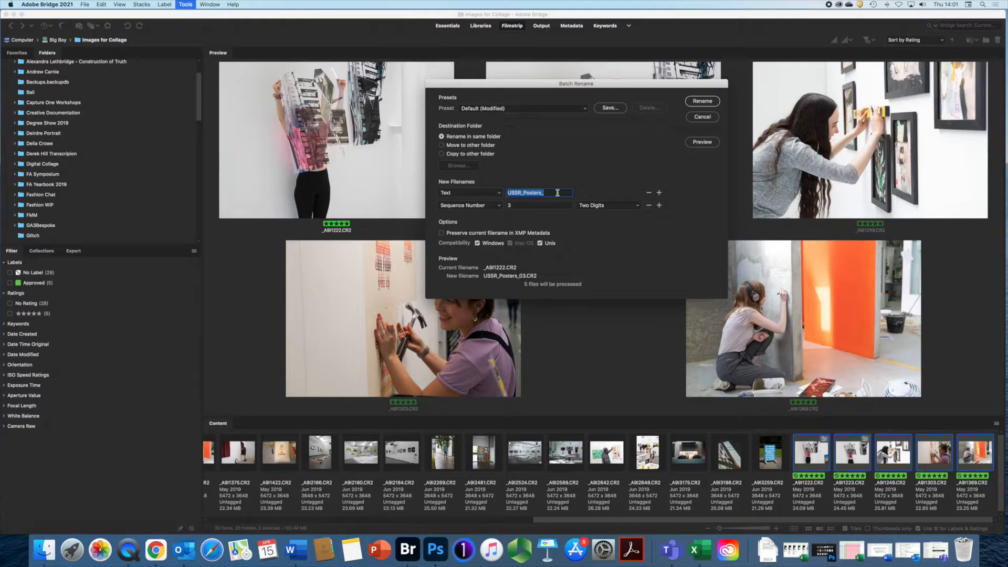
- Batch rename the five photos with text Degree_Show_2019_ and a two-digit sequence starting at 1
type("Degree_Show_21")
key("BackSpace")
type("019")
type("_")
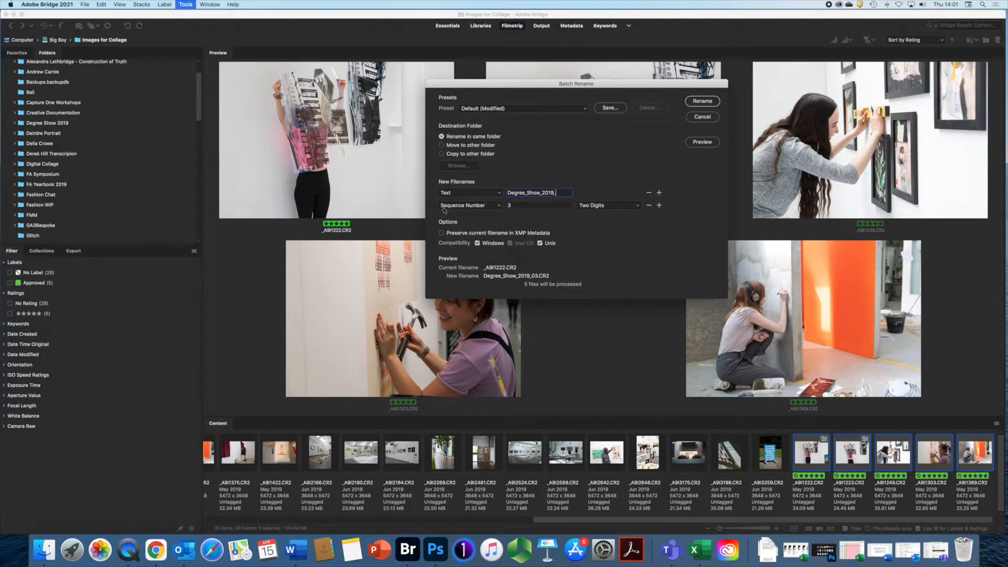
left_click(499, 205)
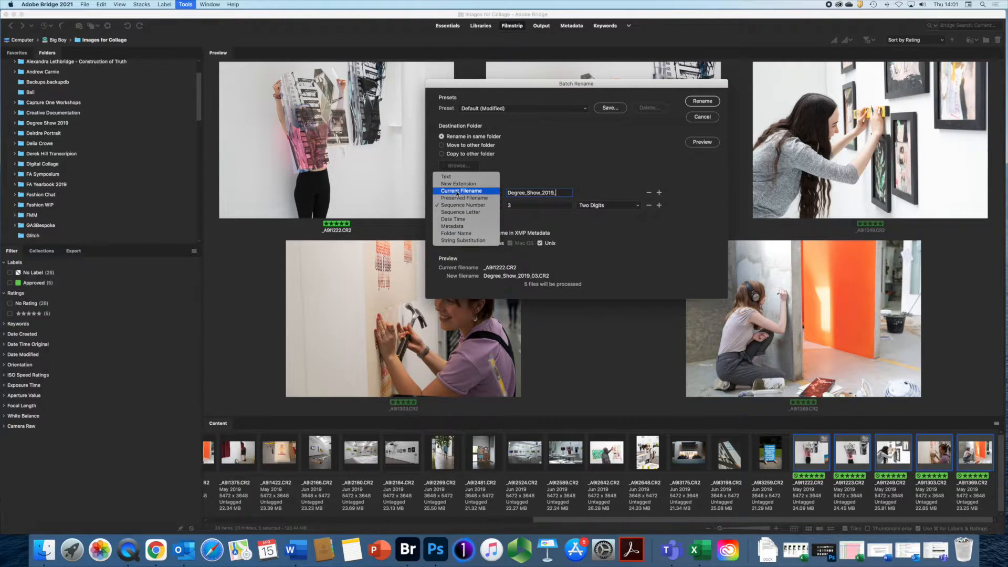
left_click(455, 205)
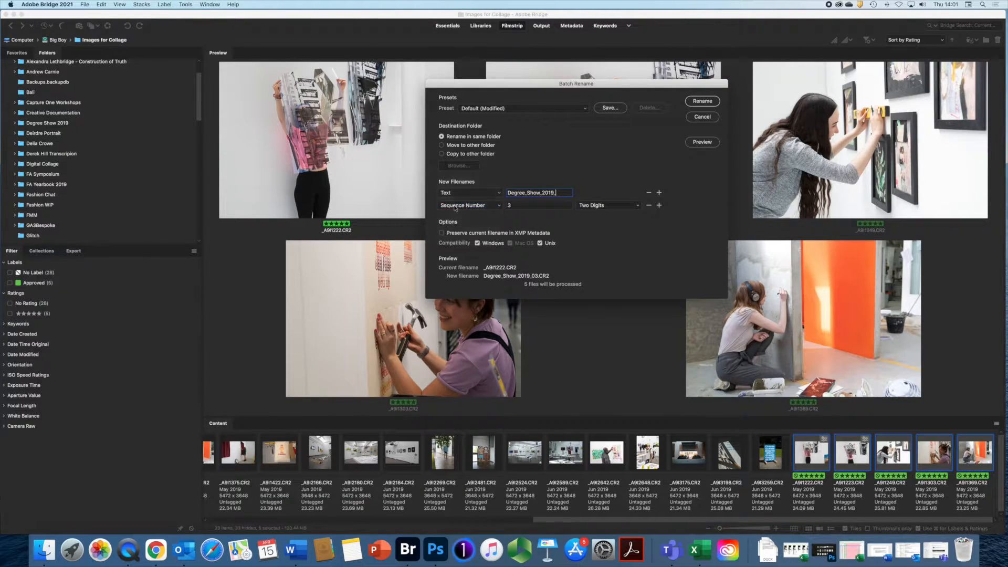
left_click(639, 206)
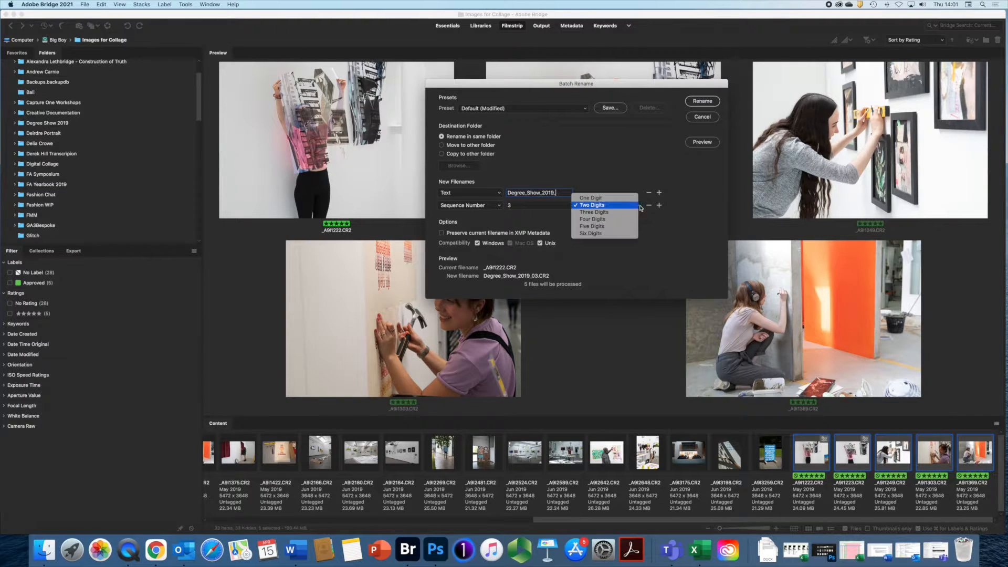
left_click(640, 207)
key("Tab")
type("1")
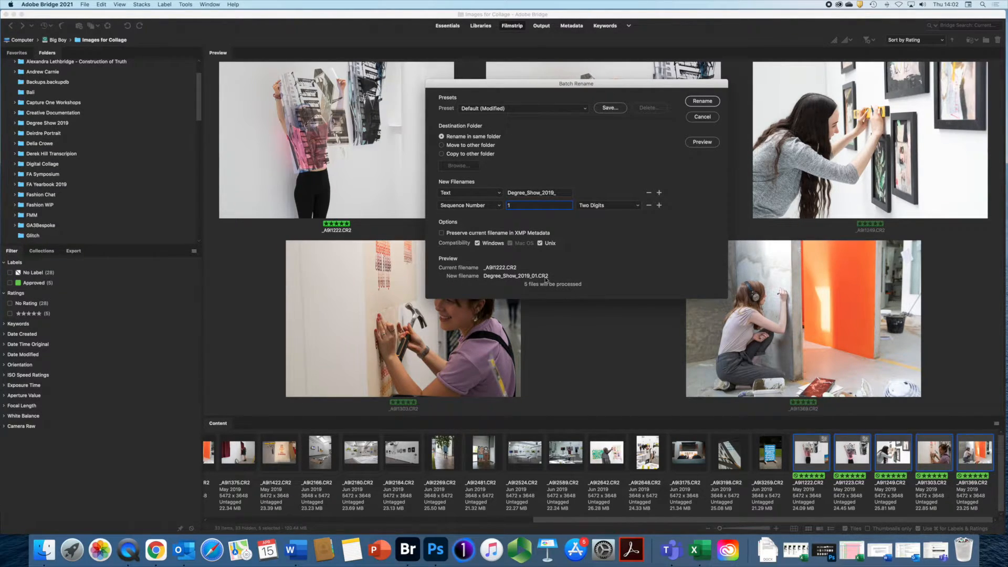
left_click(702, 101)
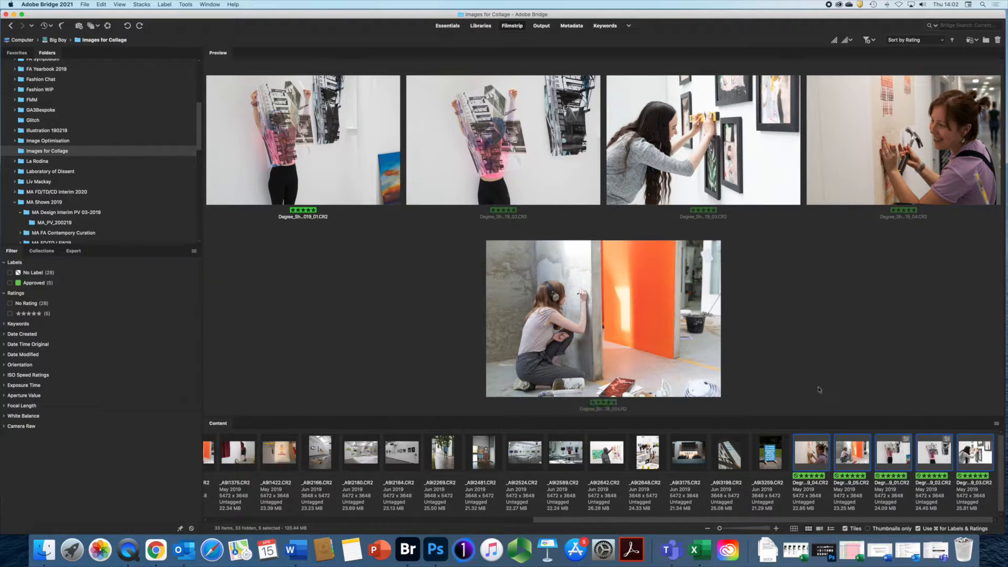
- Enlarge the preview area and select the blue Create Curate sign photo, _A9I3259.CR2
left_click_drag(816, 417, 814, 370)
scroll(840, 471, "right", 5)
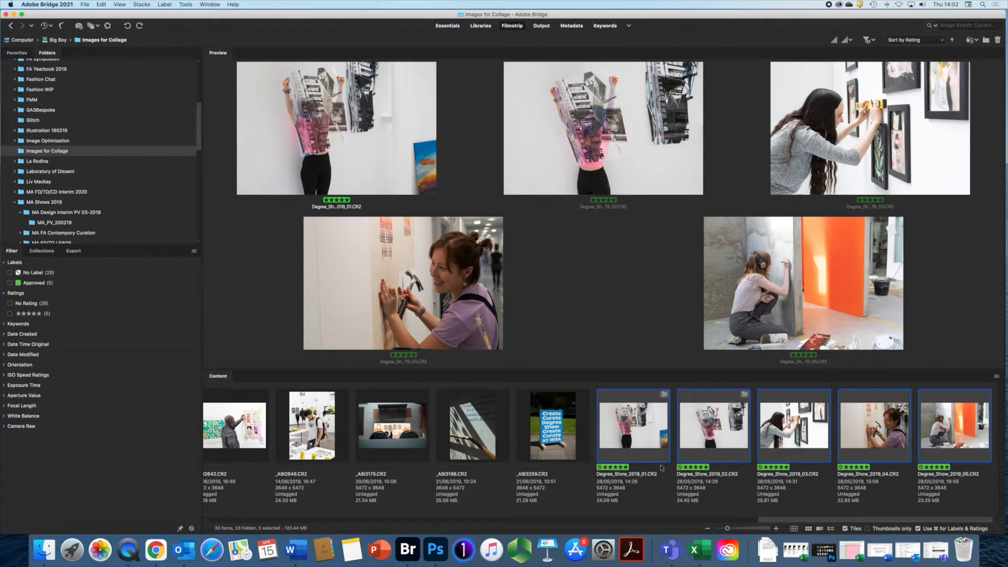
left_click(553, 422)
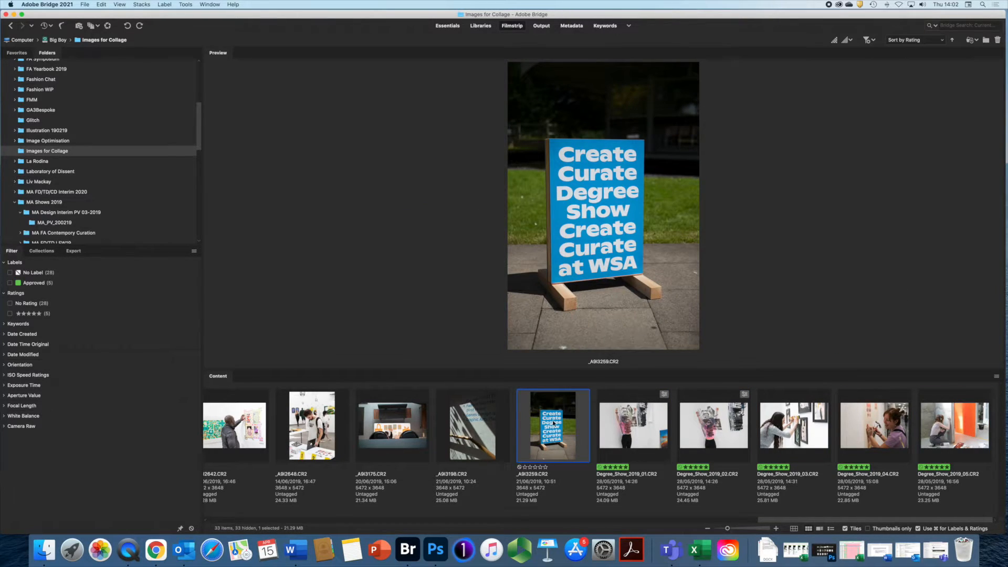
- Select the sign, overhead desk and stairwell photos, giving them five stars and the Second label
left_click(381, 423, "shift")
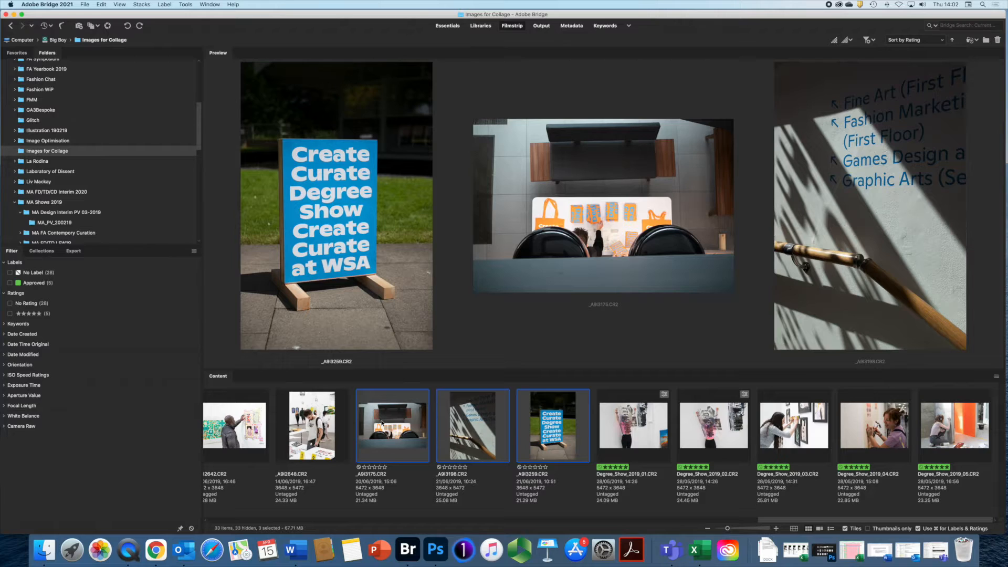
key("super+5")
key("super+7")
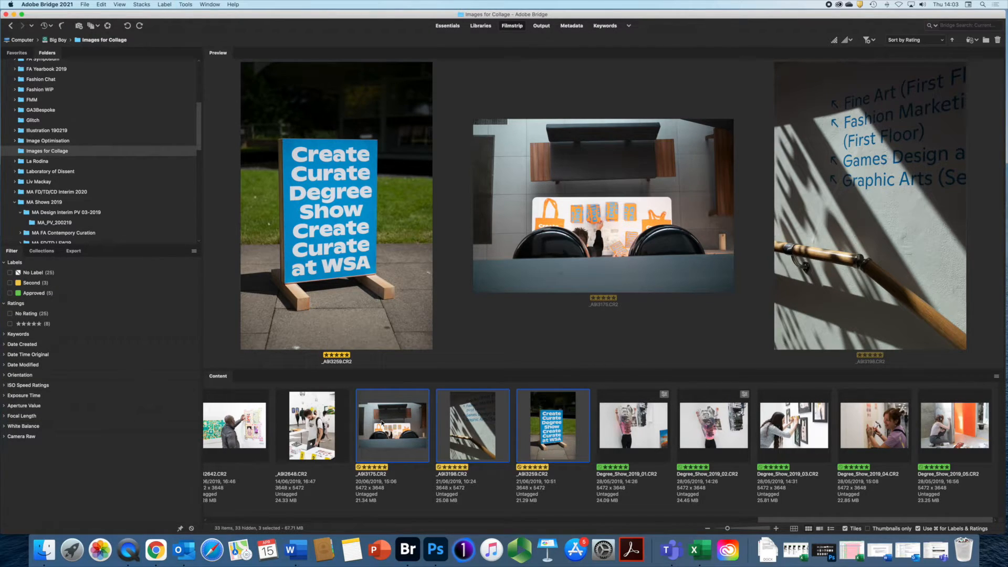
- Batch rename the three Second-labelled photos as Degree_Show_2019_06 through 08
left_click(185, 5)
left_click(192, 14)
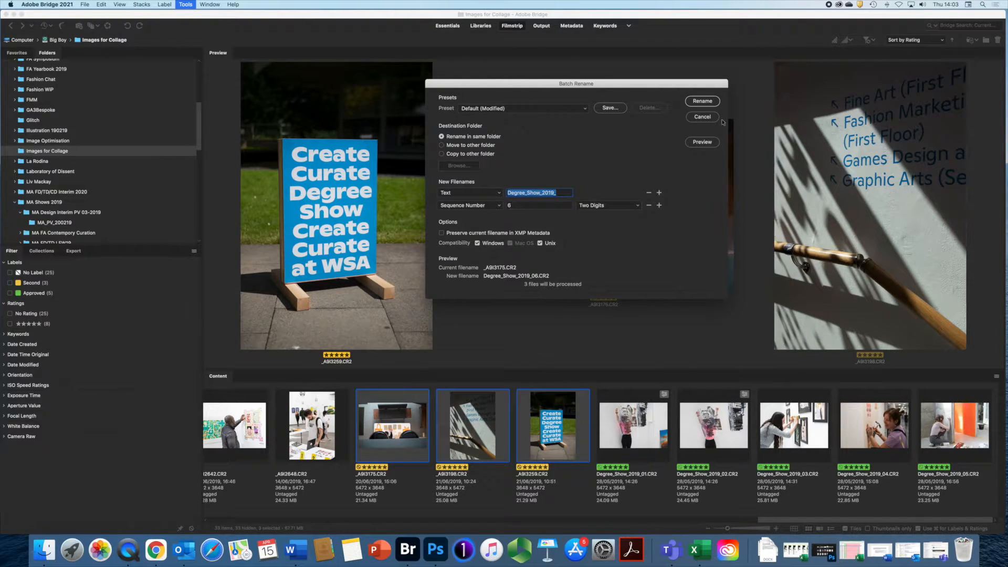
left_click(709, 103)
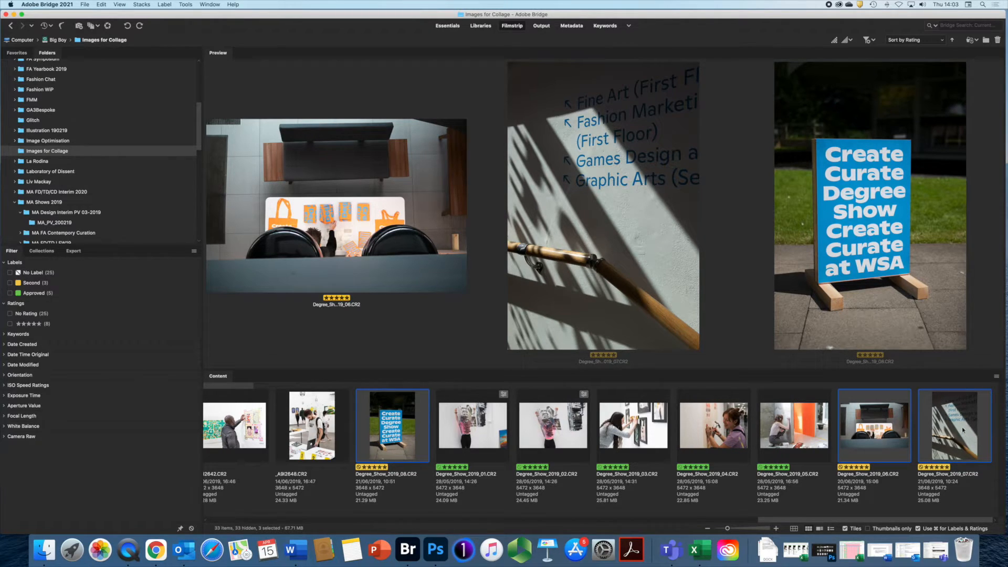
left_click(942, 42)
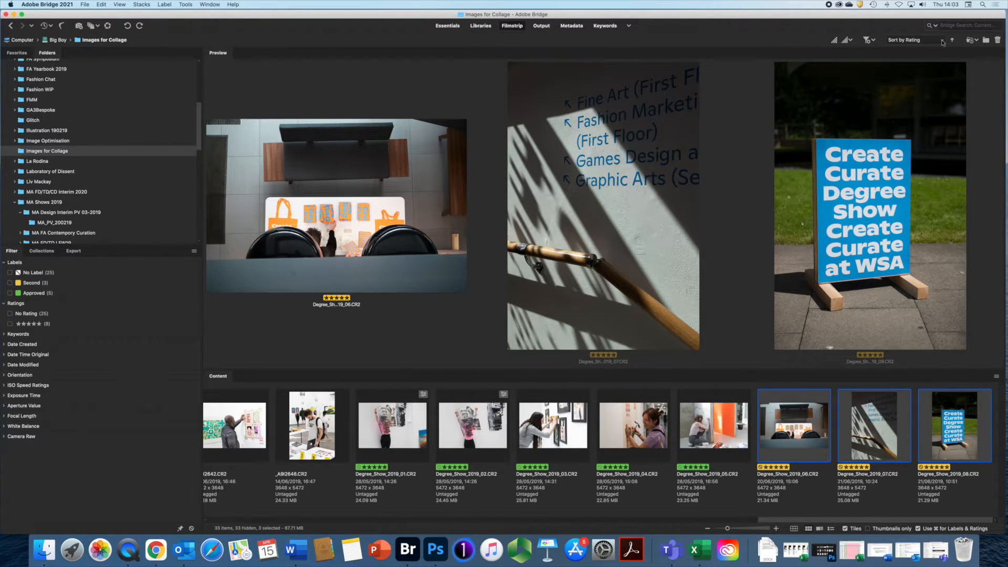
left_click(942, 42)
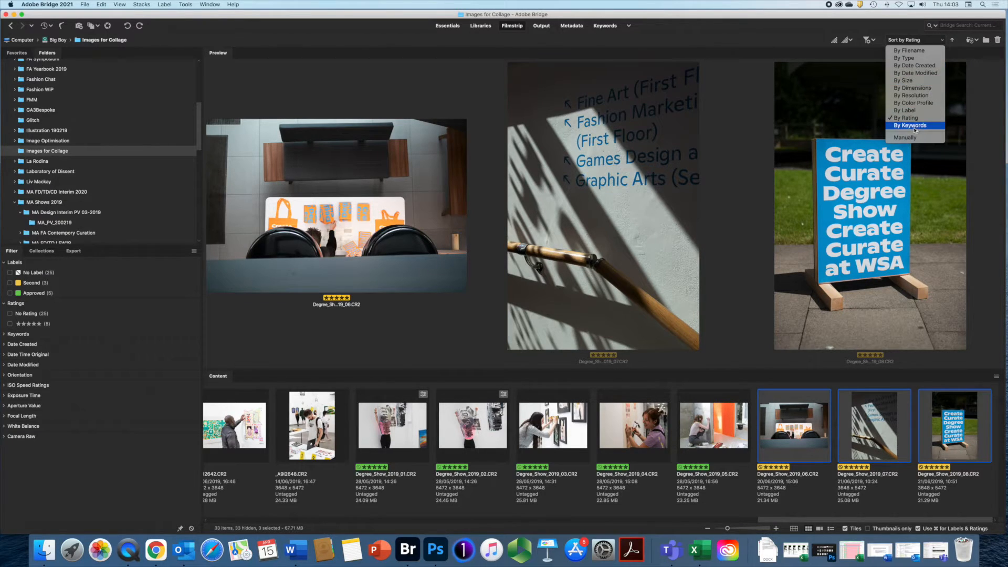
left_click(905, 112)
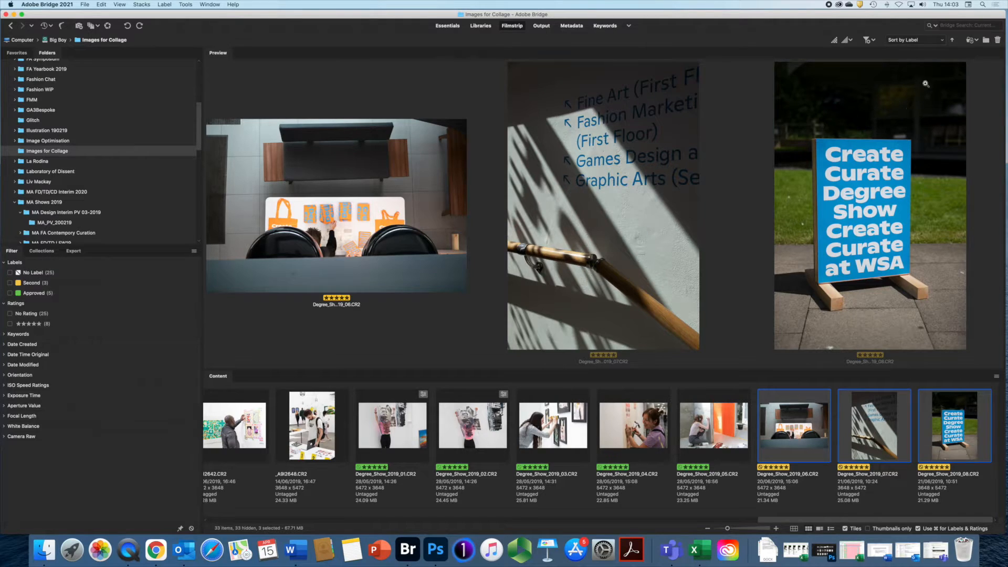
left_click(942, 42)
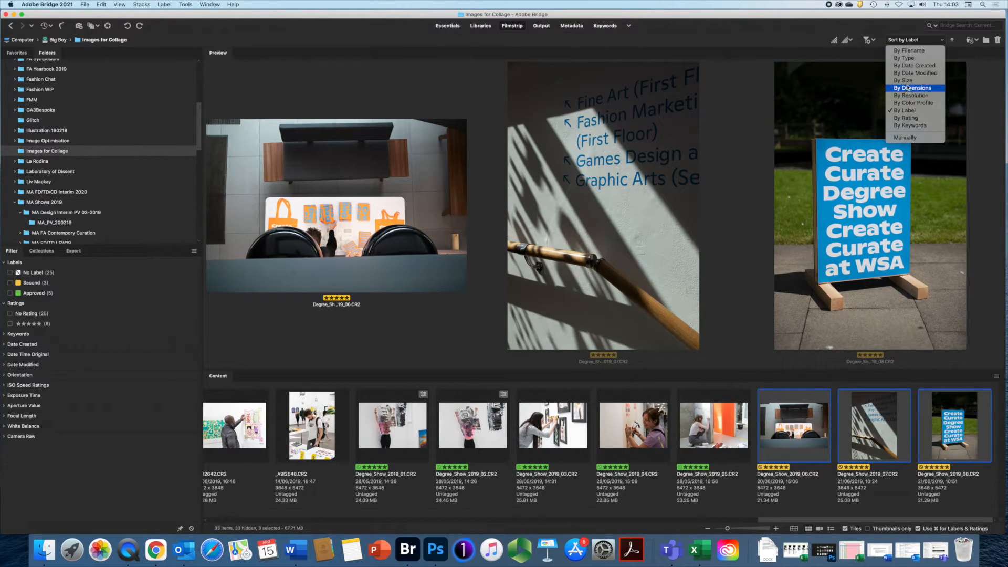
left_click(913, 118)
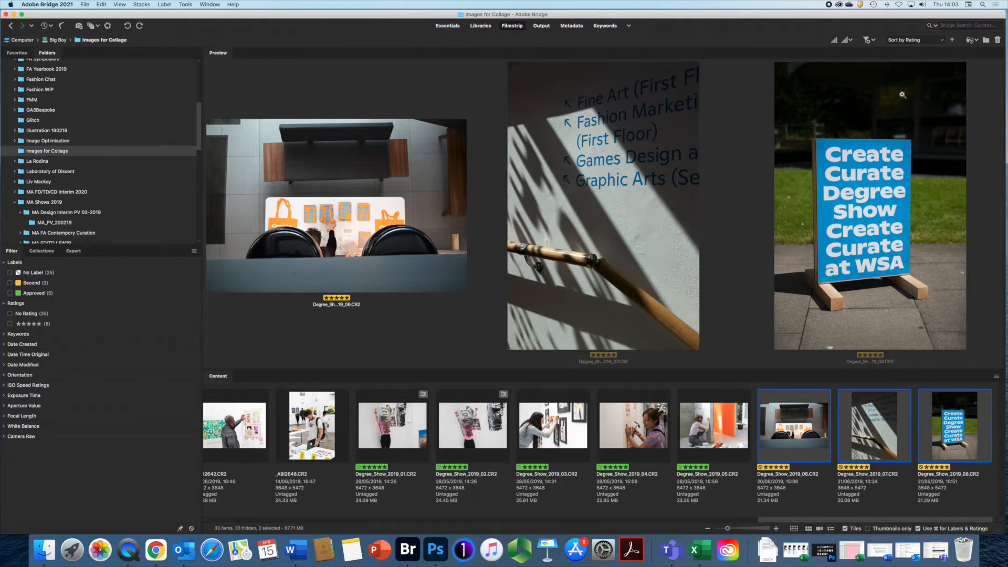
left_click(942, 38)
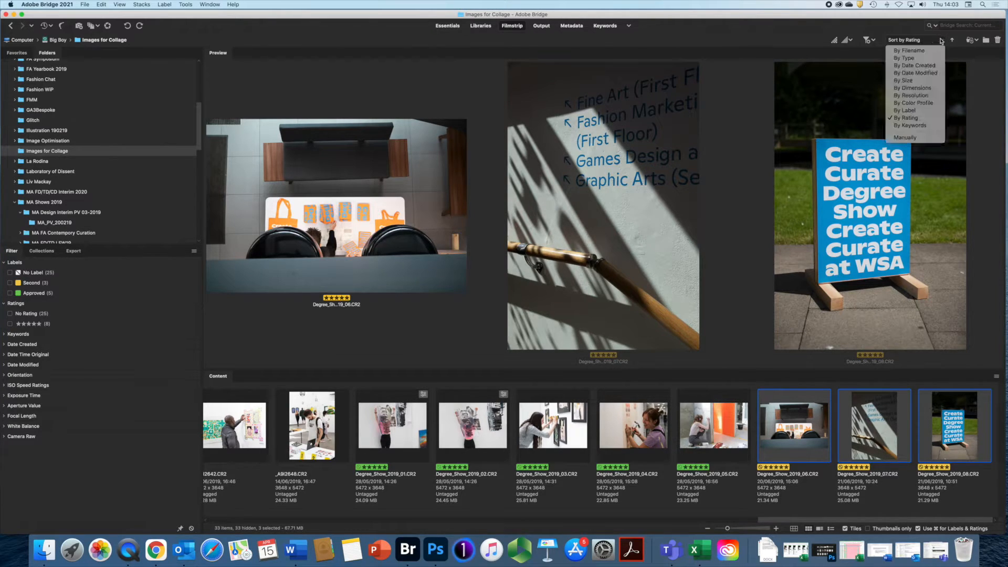
left_click(906, 81)
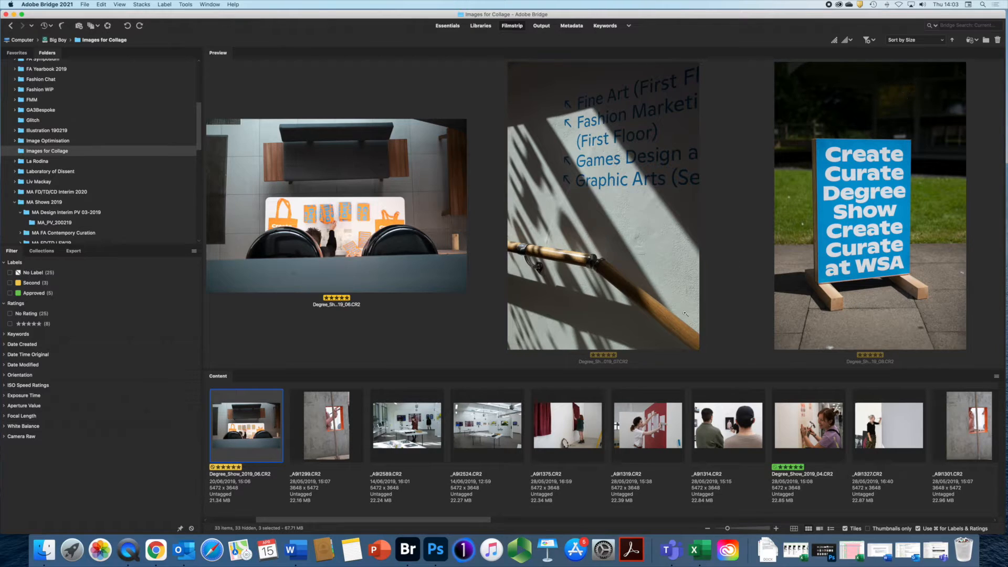
left_click_drag(436, 520, 936, 523)
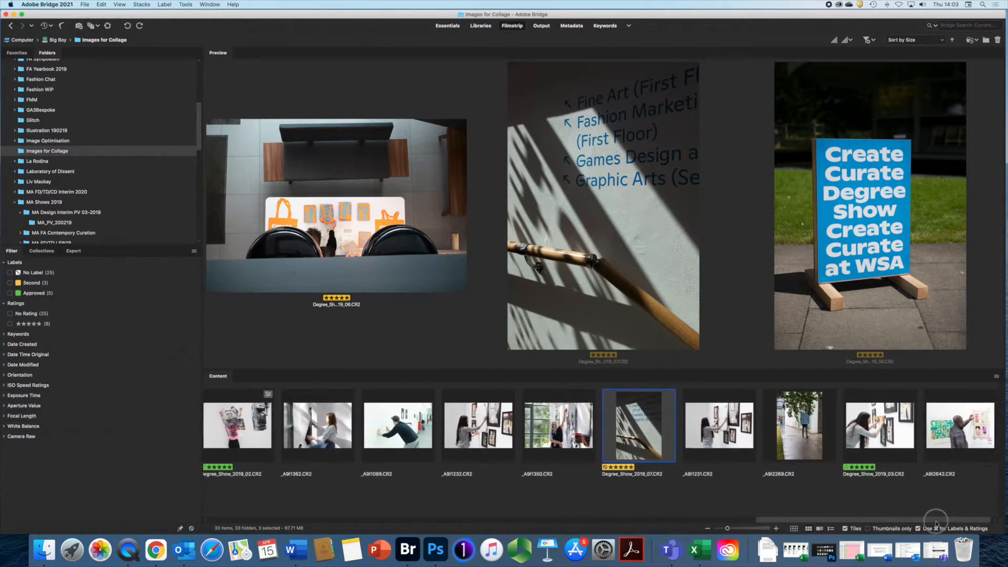
left_click(942, 41)
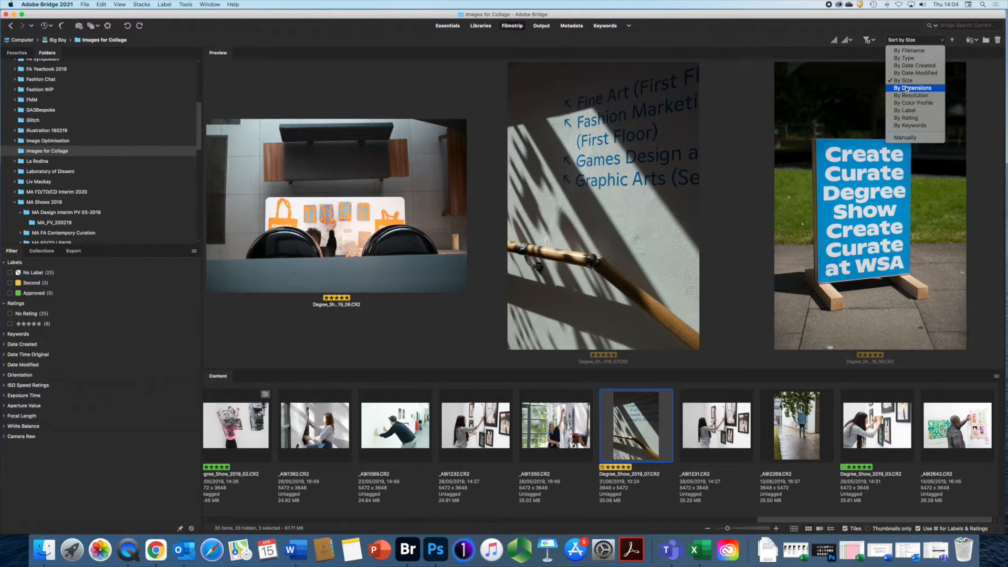
left_click(906, 118)
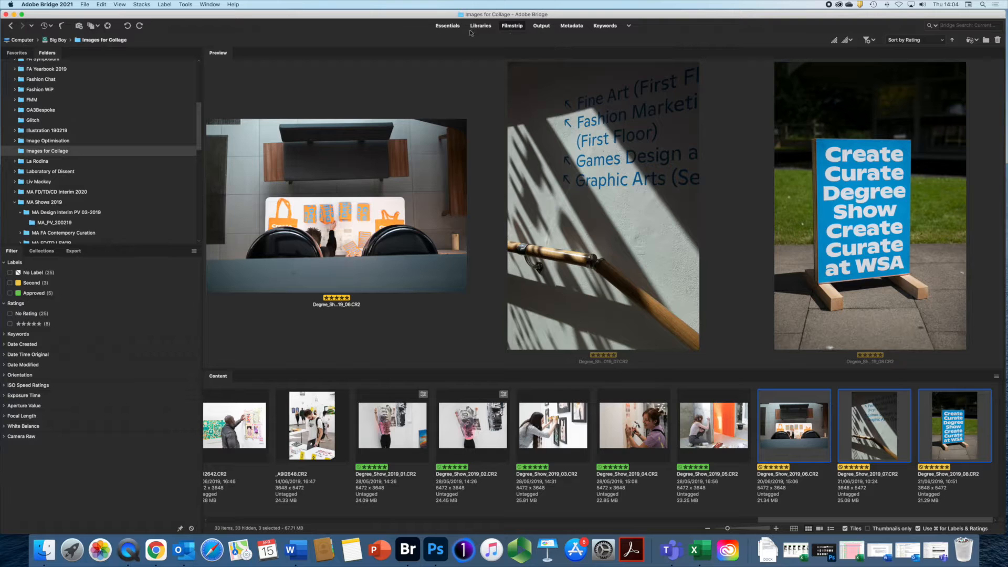
left_click_drag(427, 14, 430, 14)
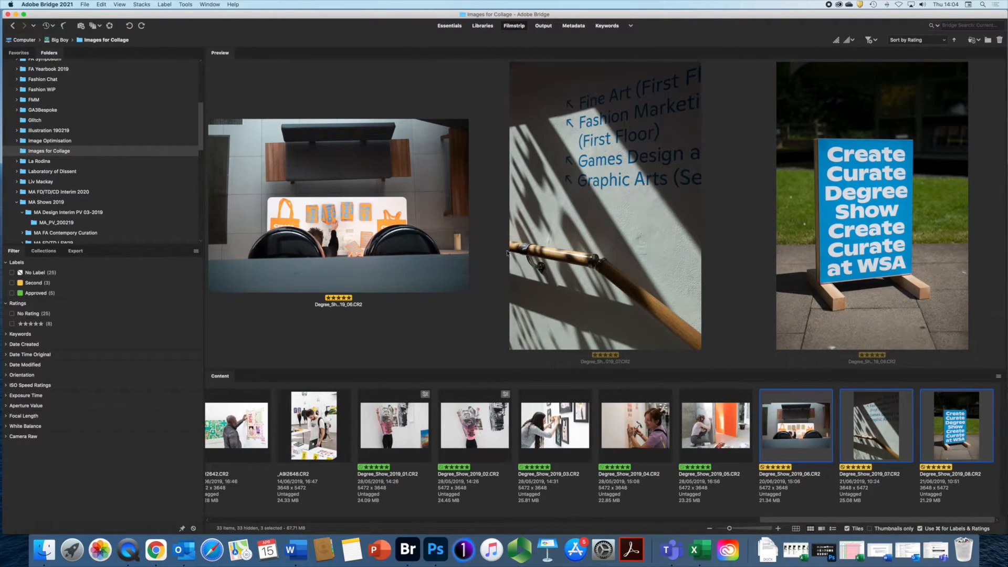
scroll(512, 465, "left", 1)
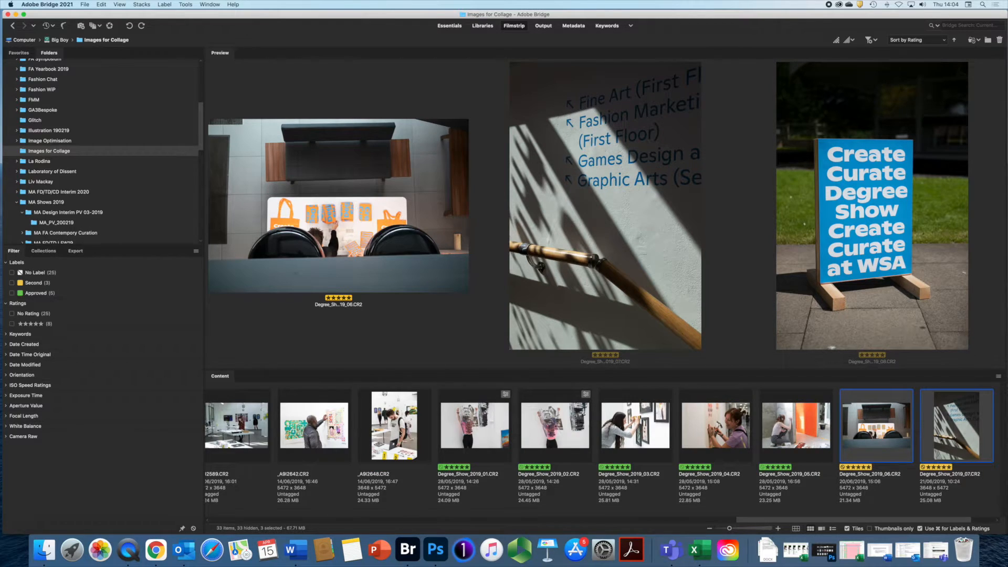
- Select all eight Degree_Show_2019 images, 01 through 08, tiling them in the preview
left_click(467, 436, "shift")
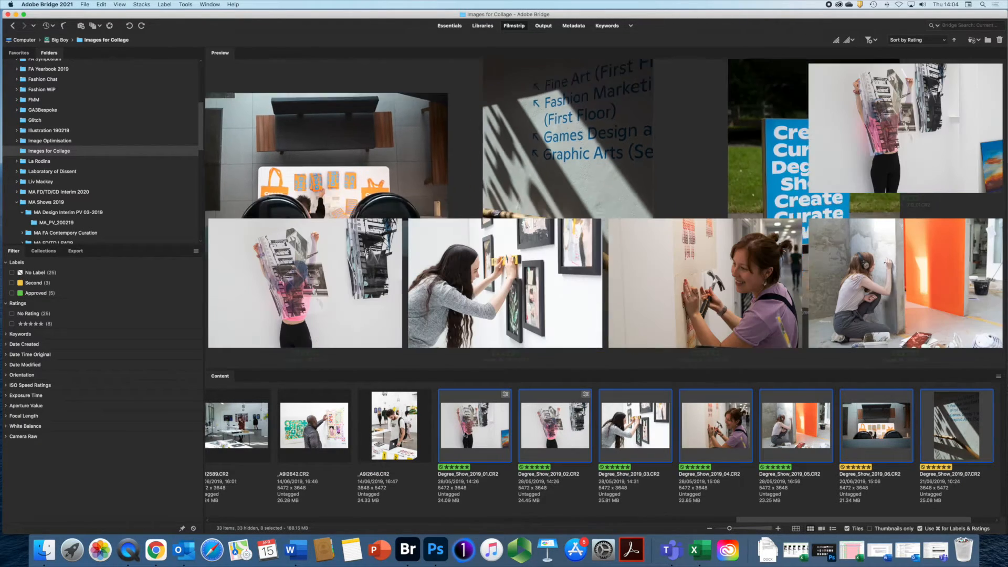
left_click_drag(827, 520, 908, 518)
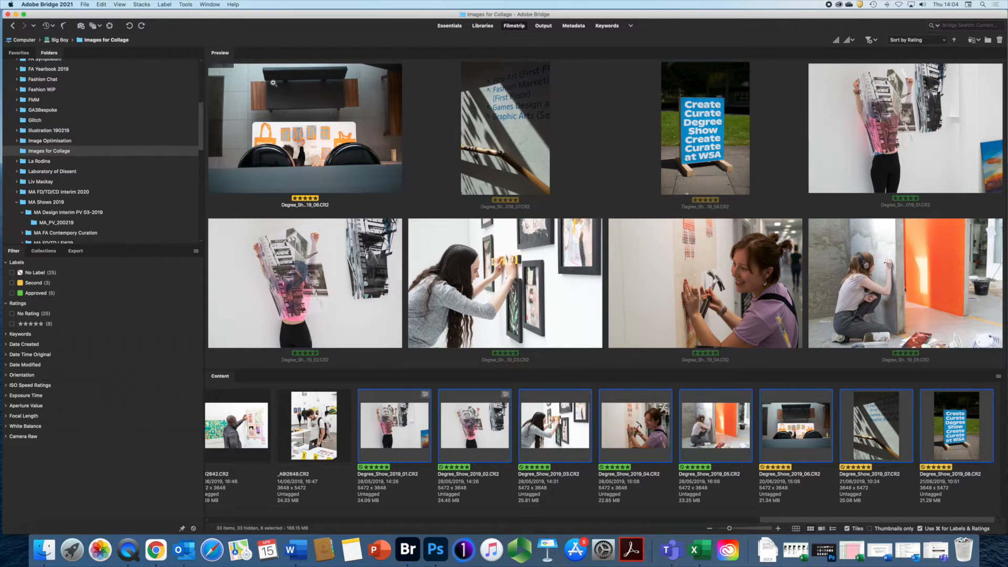
left_click(185, 5)
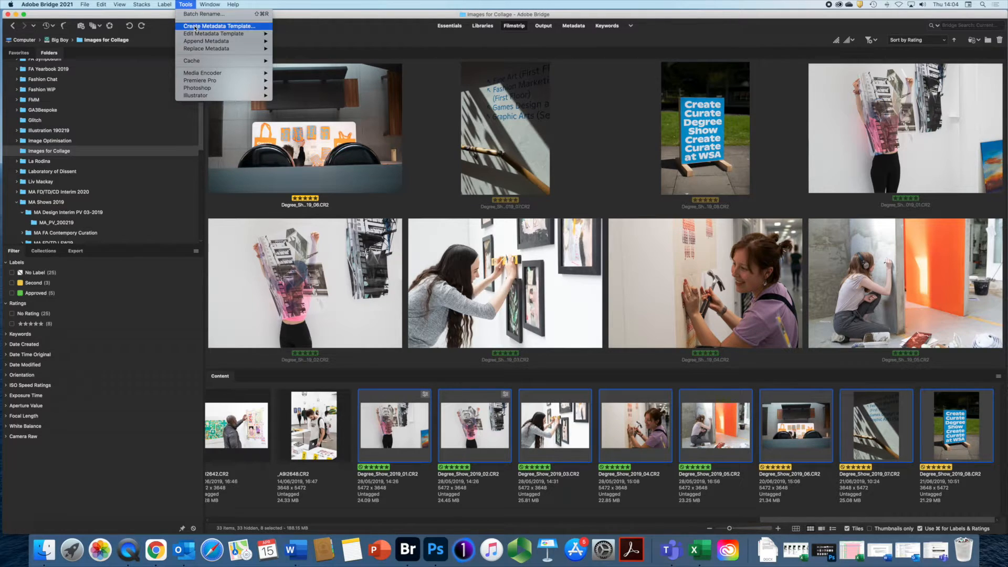
- Start a new metadata template named 'Degree Show' and include the Creator property
left_click(194, 26)
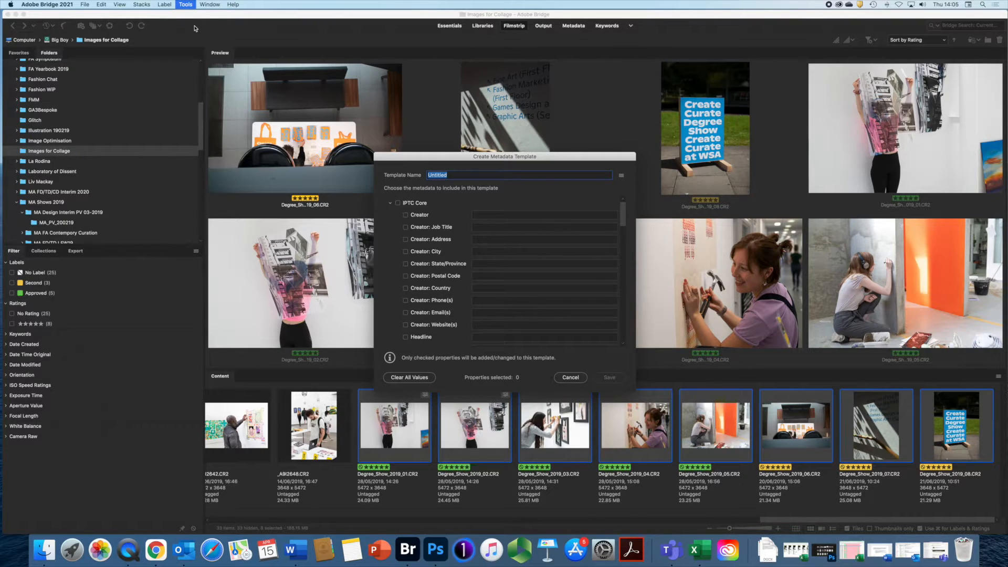
type("Degree Show")
mouse_move(623, 218)
left_mouse_down()
mouse_move(625, 339)
mouse_move(629, 208)
left_mouse_up()
left_click(405, 215)
- Enter the creator's name and the job title Photographer
left_click(497, 215)
type("Dave Gibbons")
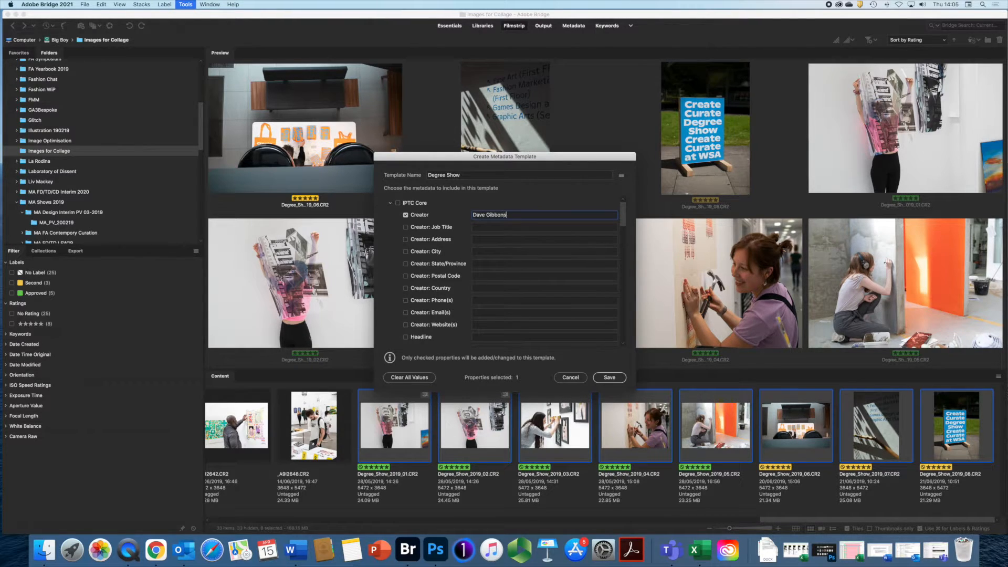
left_click(503, 227)
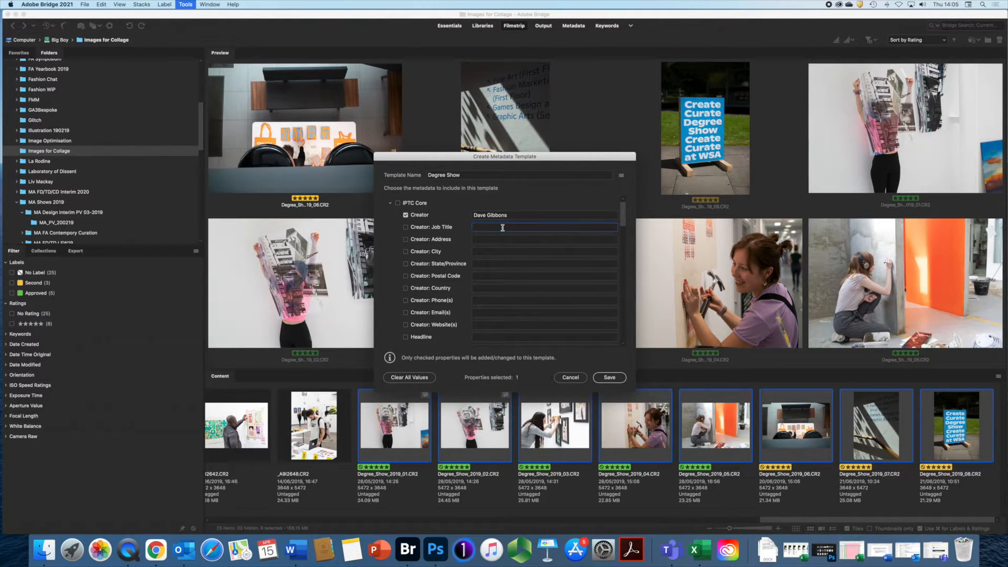
type("Photographer")
- Add the creator's phone number, e-mail address and website
left_click(484, 240)
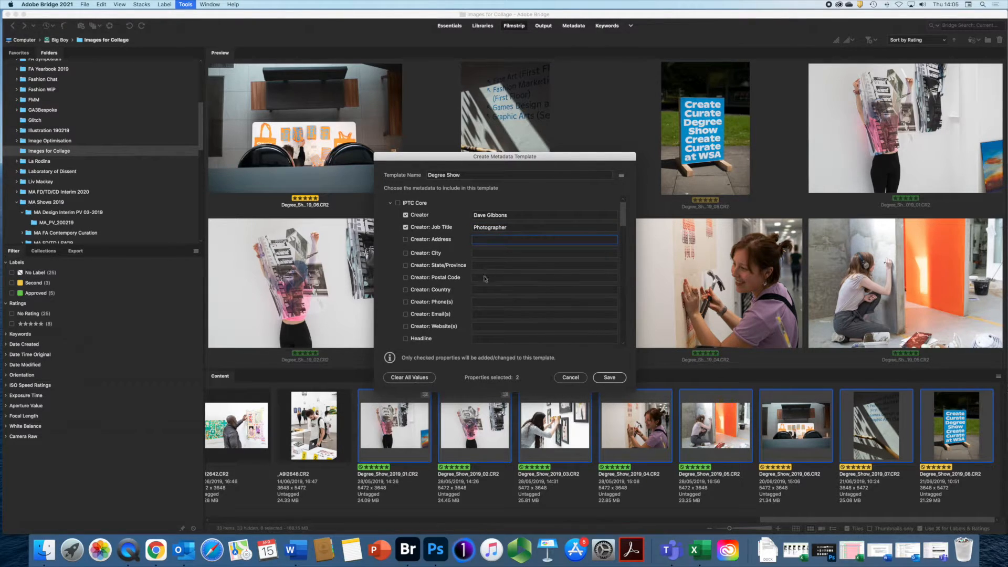
left_click(478, 302)
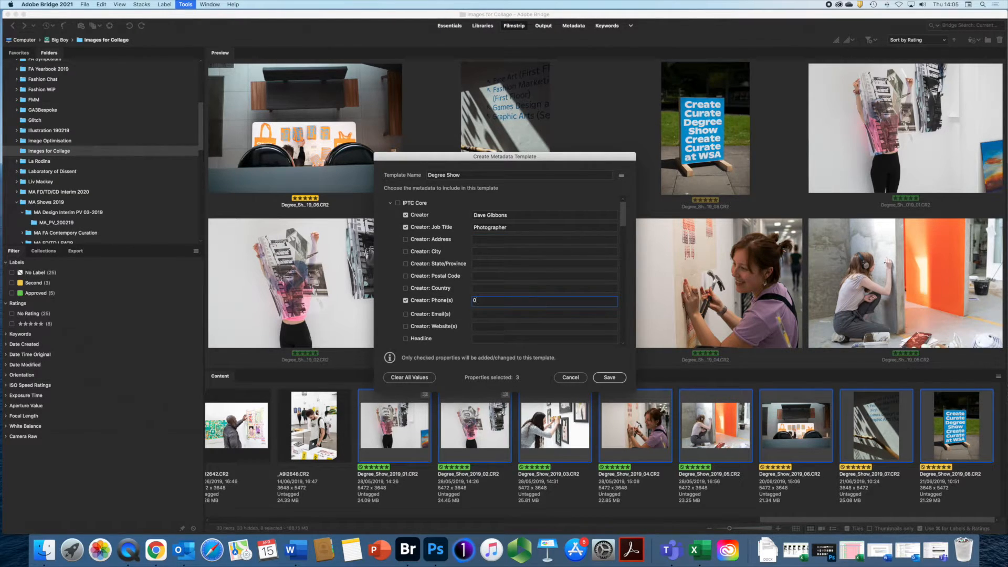
left_click(497, 314)
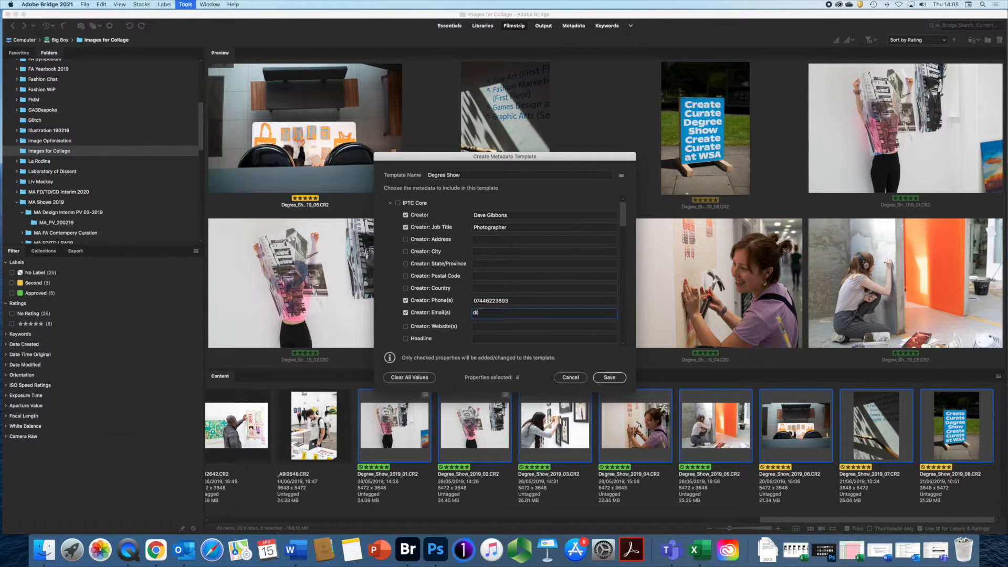
left_click(490, 326)
type("www.dav")
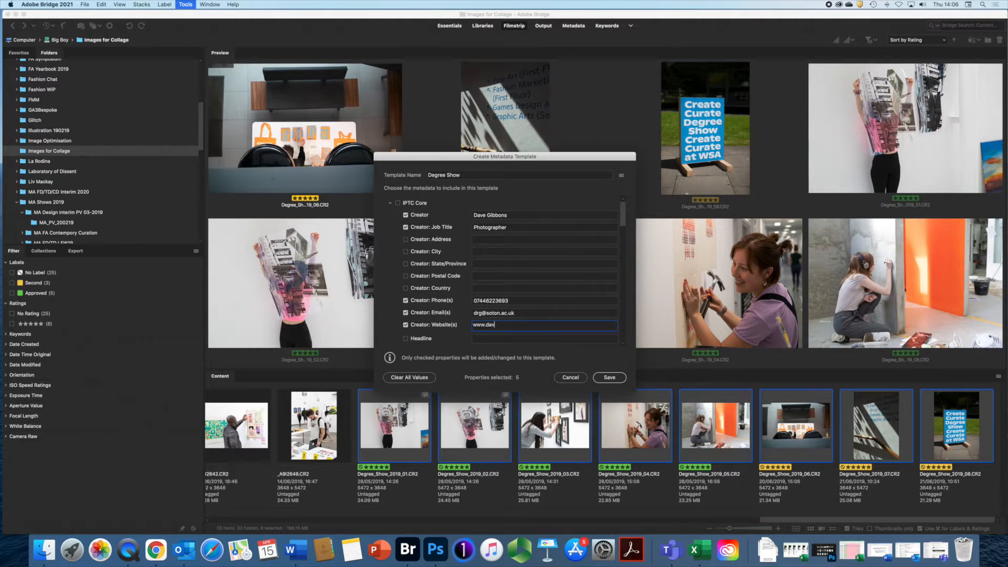
type("egibbons.com")
- Enter headline 'WSA Degree Show', description 'Art and Design', and keywords WSA, Winchester School of Art, University of Southampton, Degree Show 2019
left_click_drag(622, 218, 621, 234)
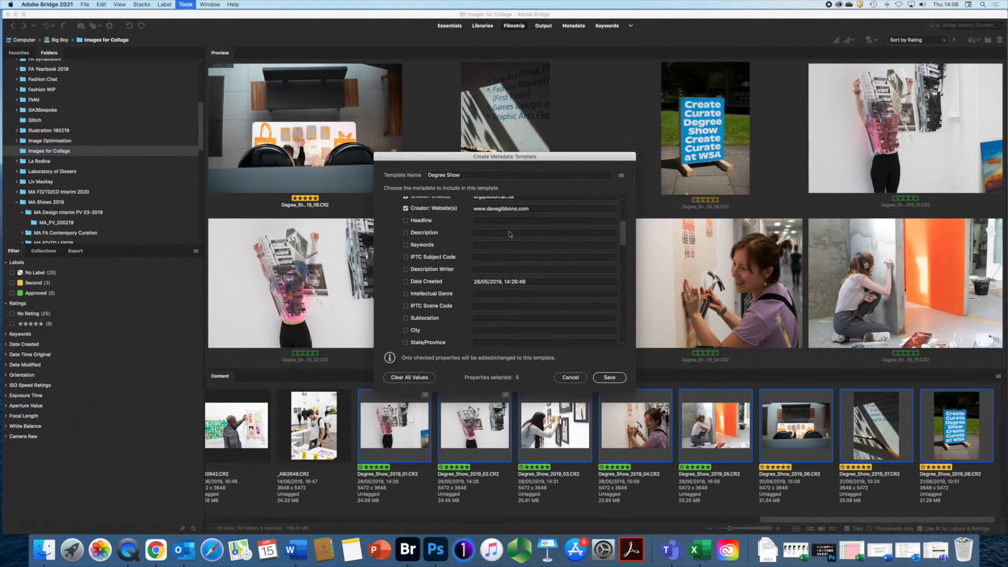
left_click(486, 221)
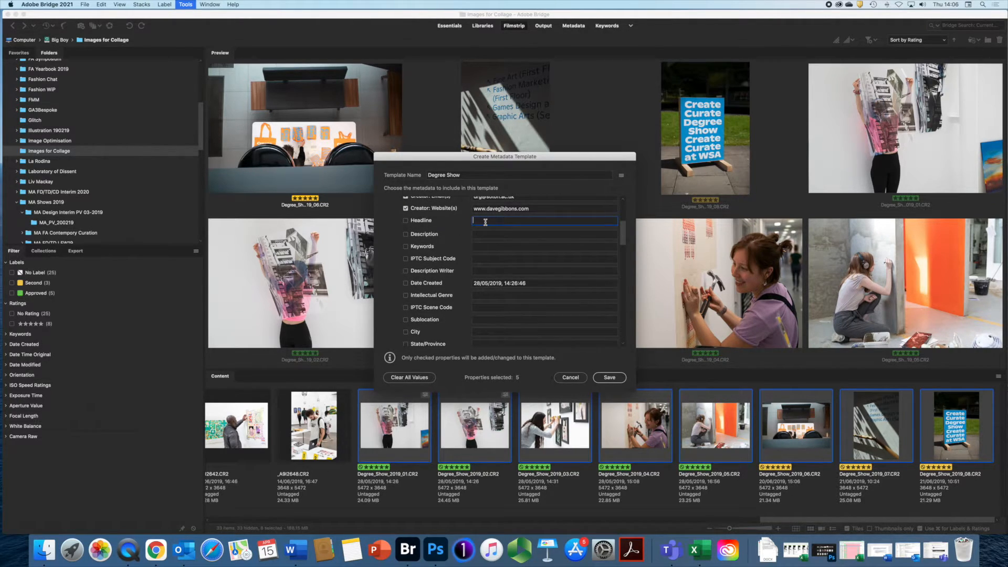
type("WSA Degree Show")
left_click(487, 235)
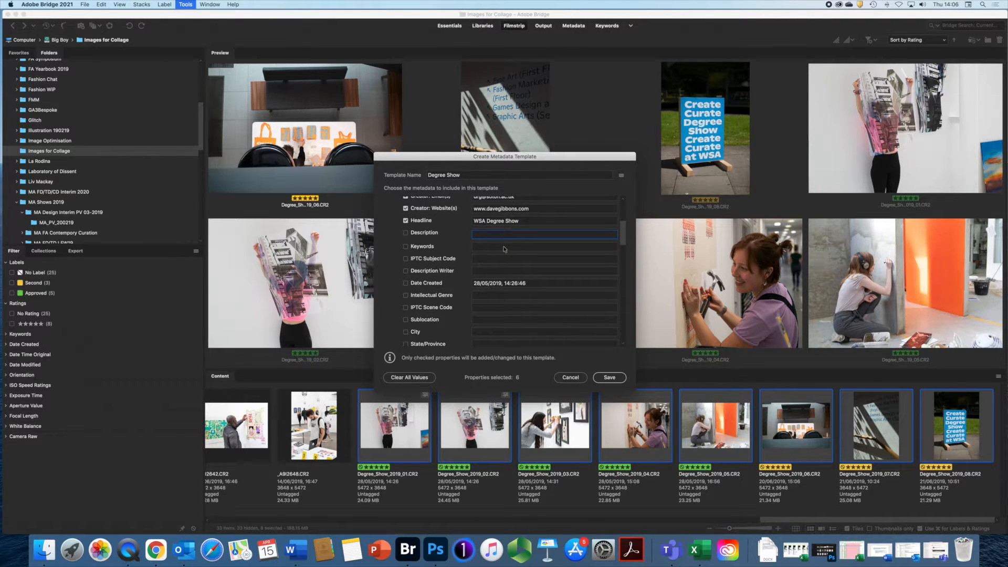
type("Art")
type("and Design")
left_click(488, 245)
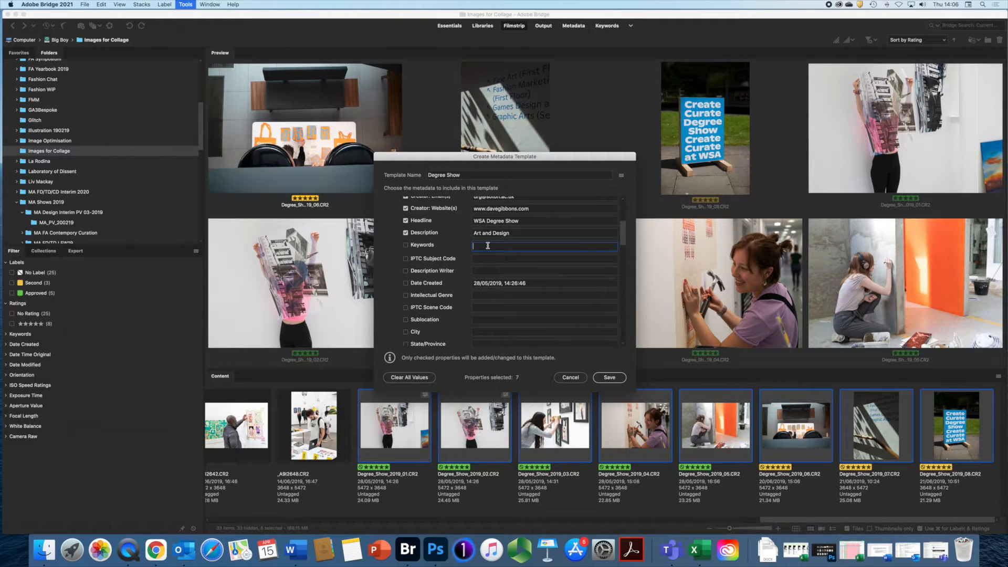
type("WSA, Winchester School of Art, University of Southampt")
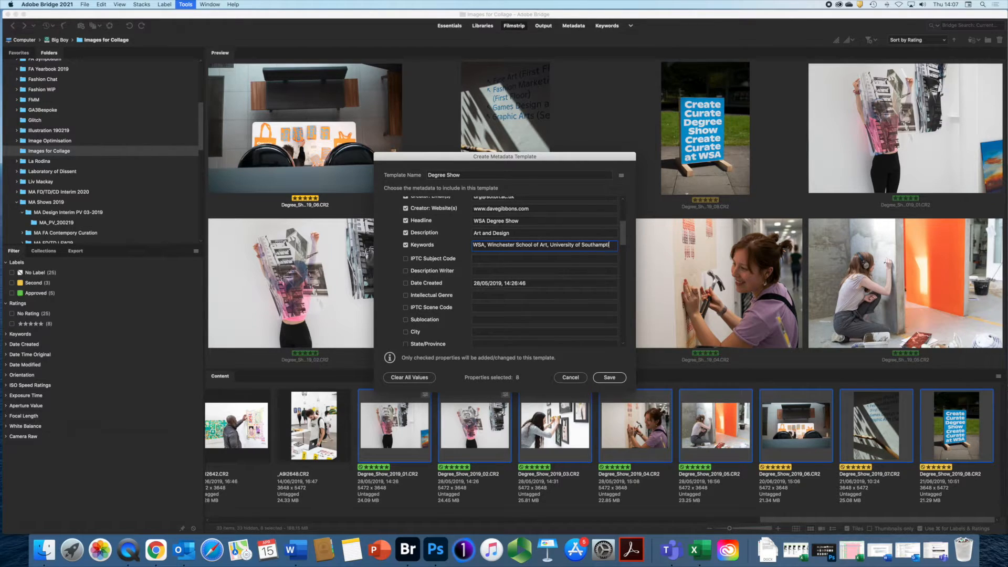
type("on, D")
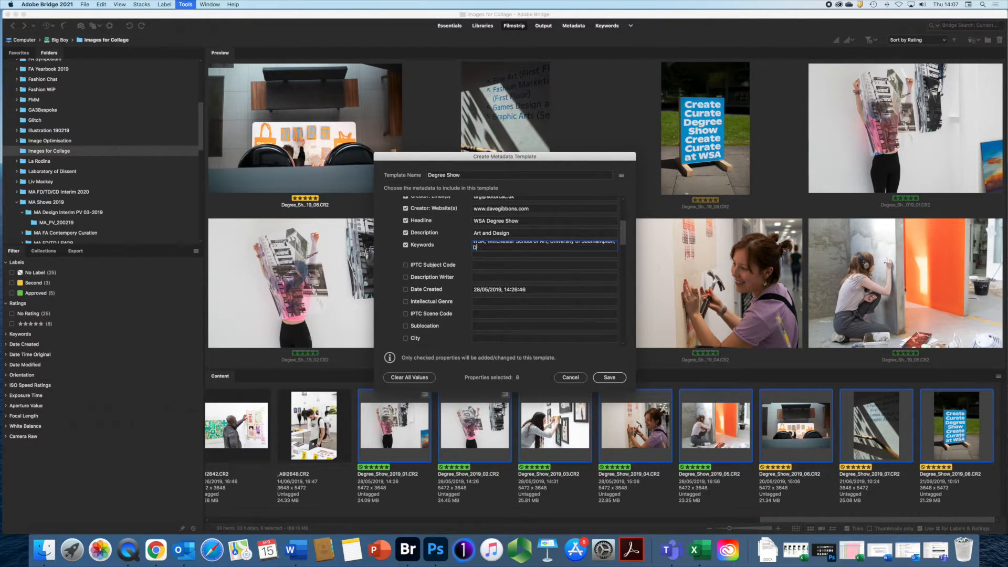
type("egree Sho")
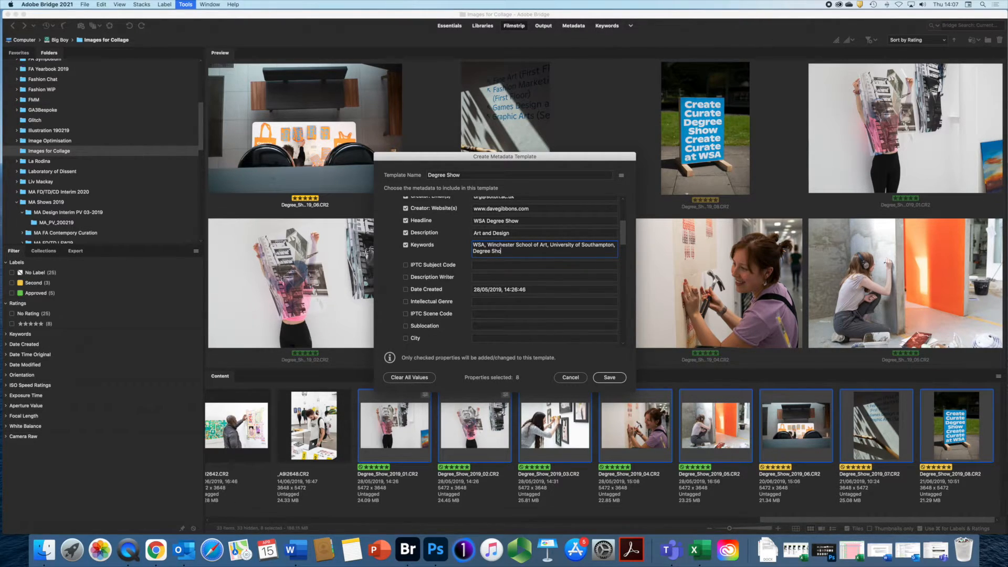
type("w 2019")
- Enter a © 2021 copyright notice with the creator's name
scroll(439, 270, "up", 5)
left_click_drag(624, 227, 611, 270)
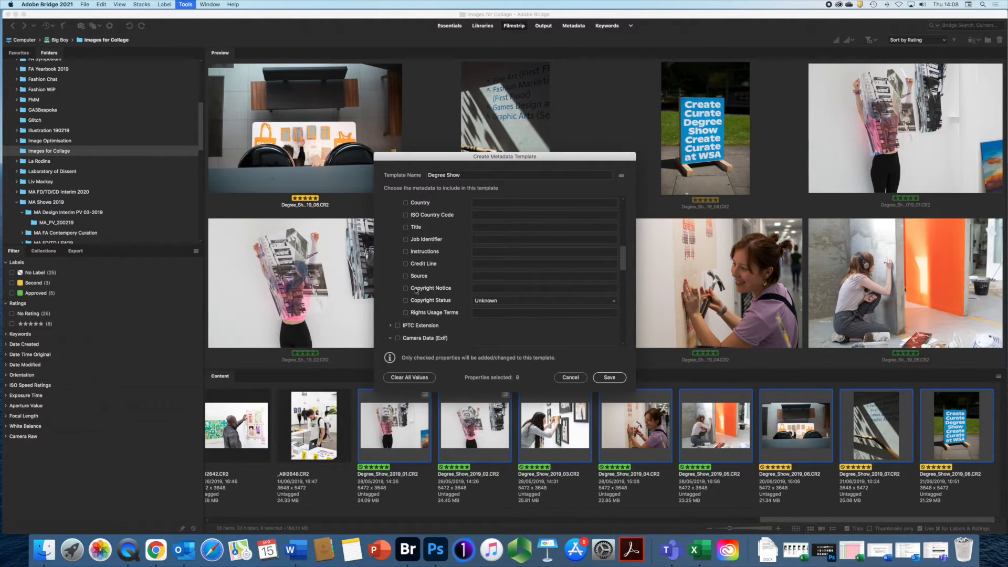
left_click(490, 289)
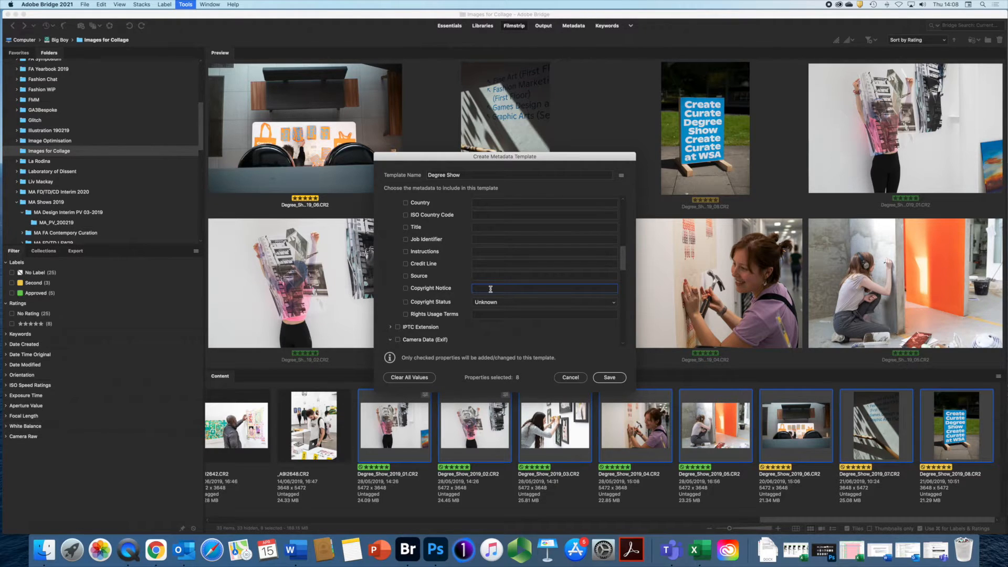
type("© Dave Gibbons 2021")
- Set Copyright Status to Copyrighted and Rights Usage Terms to 'All rights reserved'
left_click(613, 302)
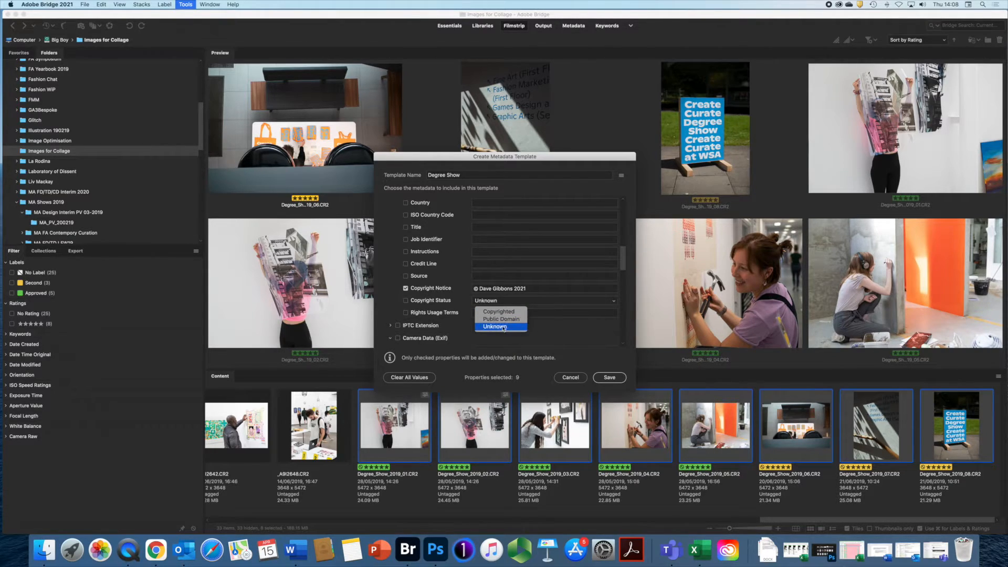
left_click(493, 311)
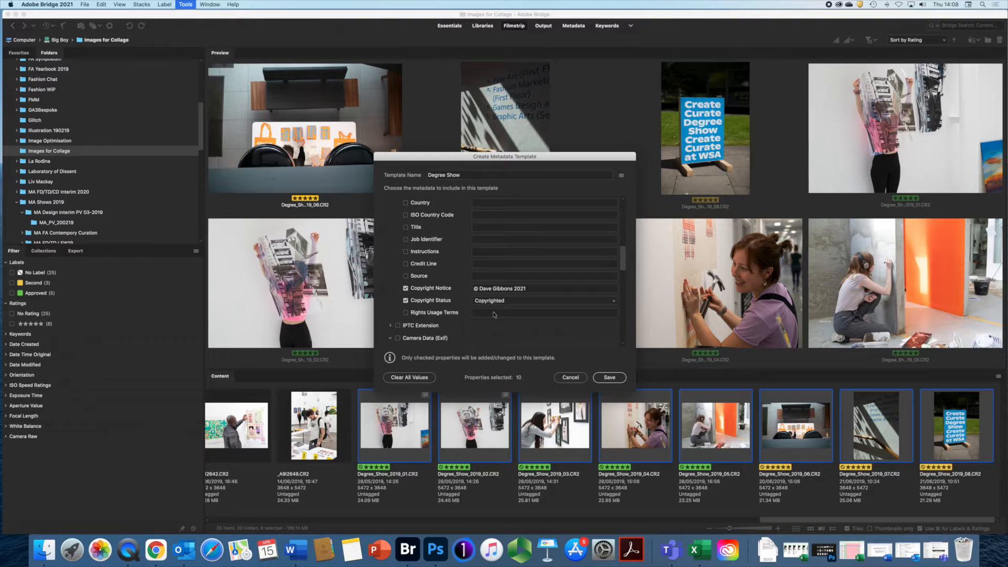
left_click(505, 313)
type("A")
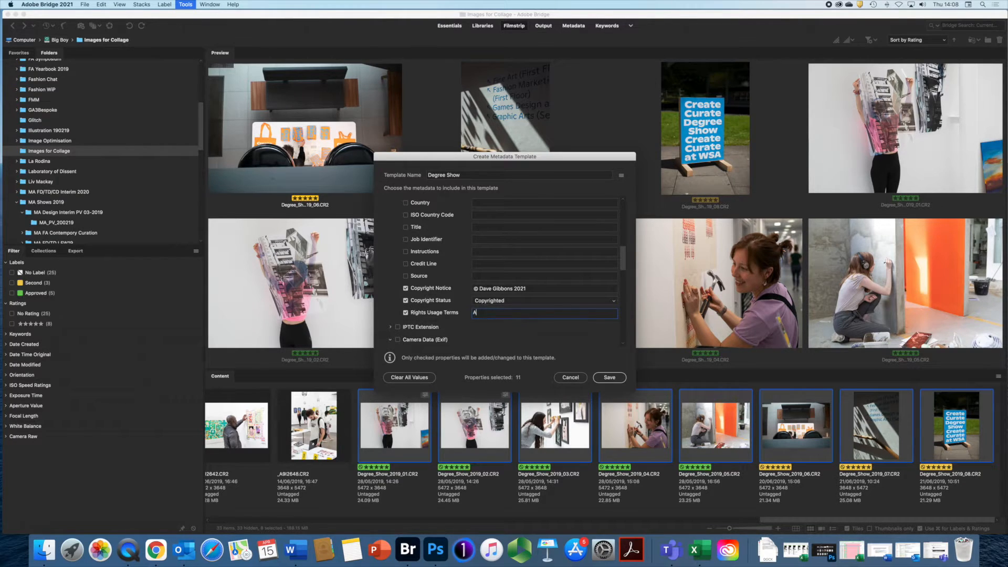
type("ll right reserved")
left_click_drag(525, 313, 462, 313)
type("Rights usage as per licence")
left_click_drag(540, 313, 469, 314)
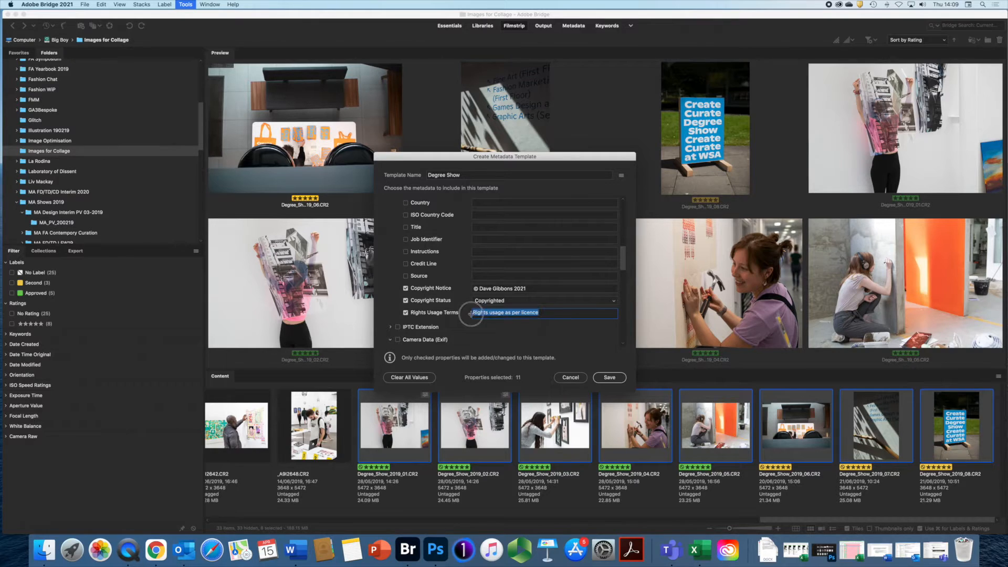
type("All rights reserved")
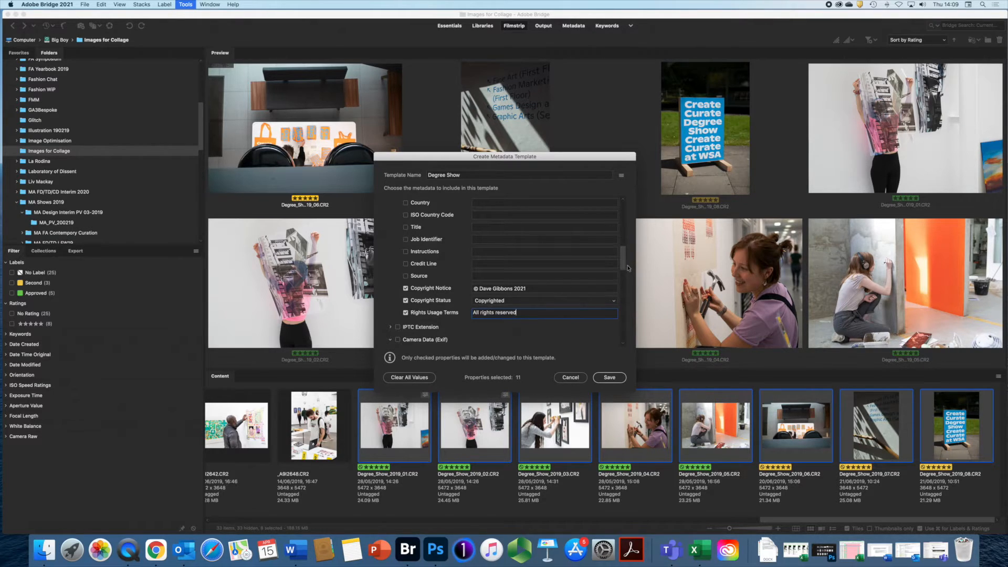
- Expand the IPTC Extension group and browse down through the Camera Data, GPS and DICOM sections
left_click_drag(623, 267, 622, 272)
left_click(391, 251)
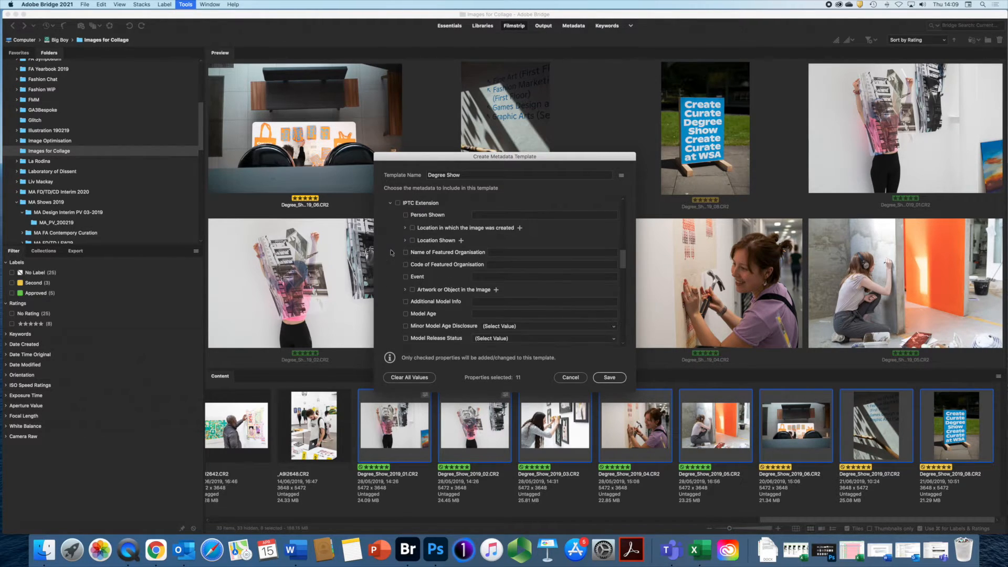
left_click_drag(622, 266, 618, 294)
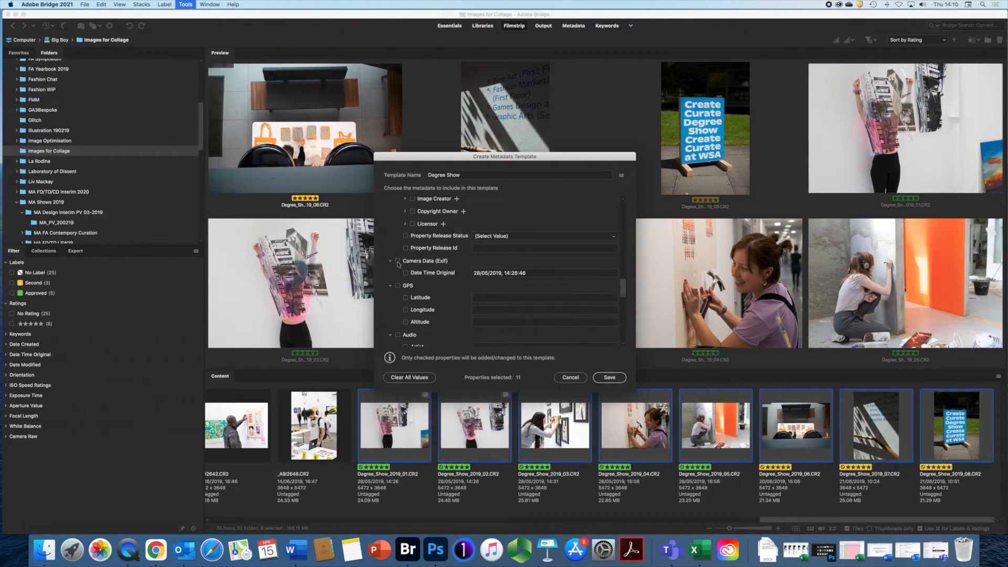
left_click_drag(619, 292, 622, 213)
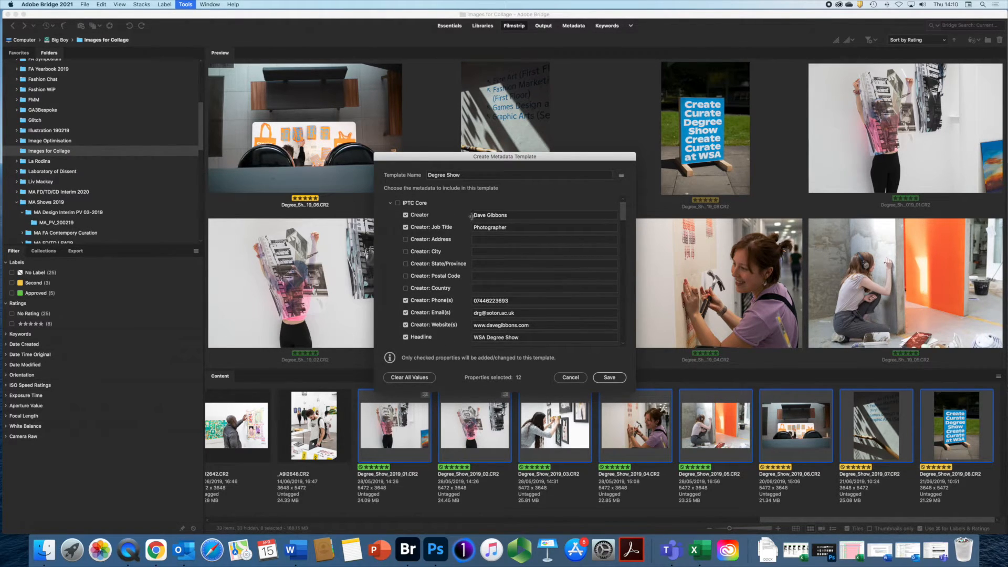
left_click_drag(624, 211, 623, 245)
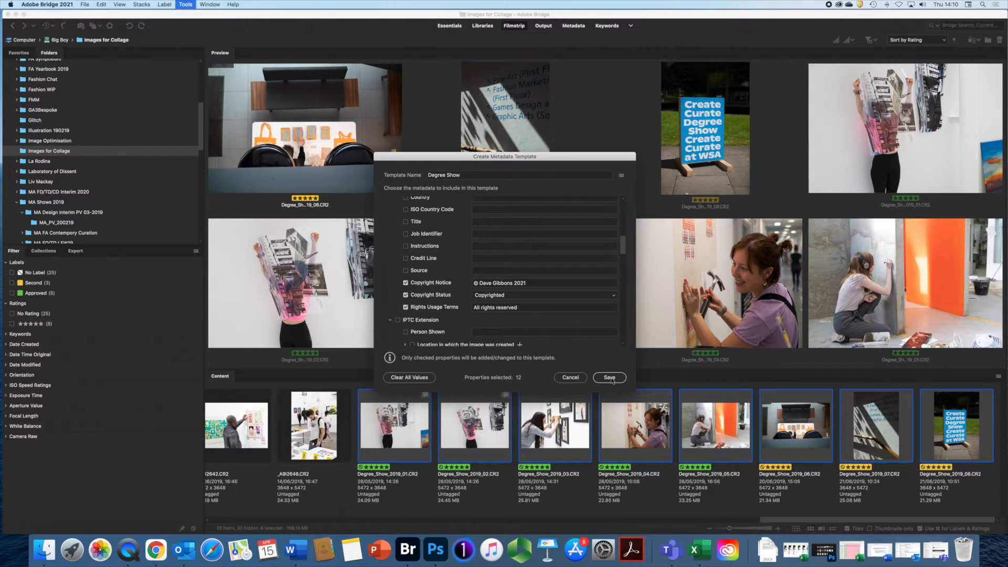
- Save the Degree Show metadata template with its copyright notice, status and usage terms
left_click(610, 378)
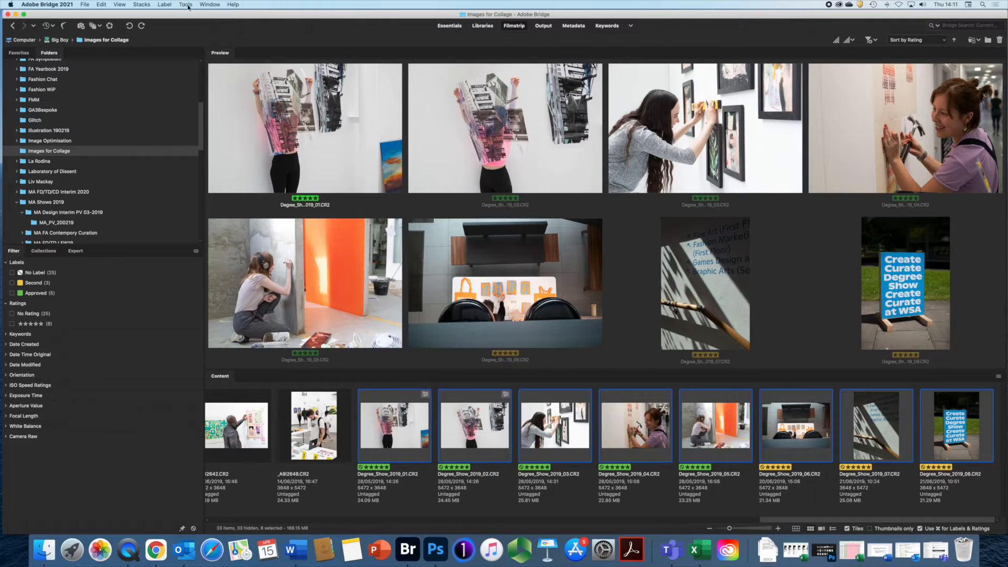
left_click(188, 5)
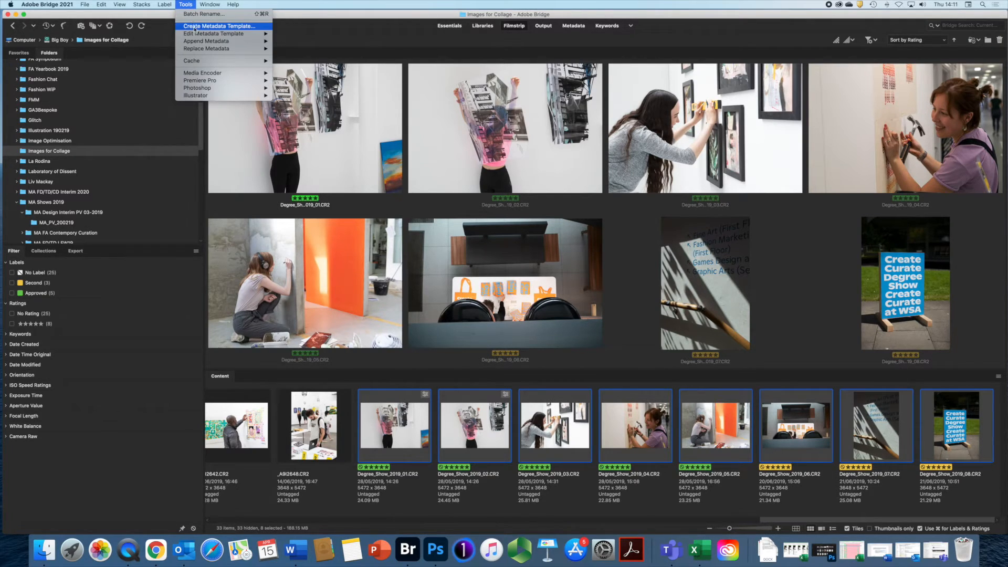
- Append the Degree Show template to the eight selected photos, then select only Degree_Show_2019_01
mouse_move(195, 34)
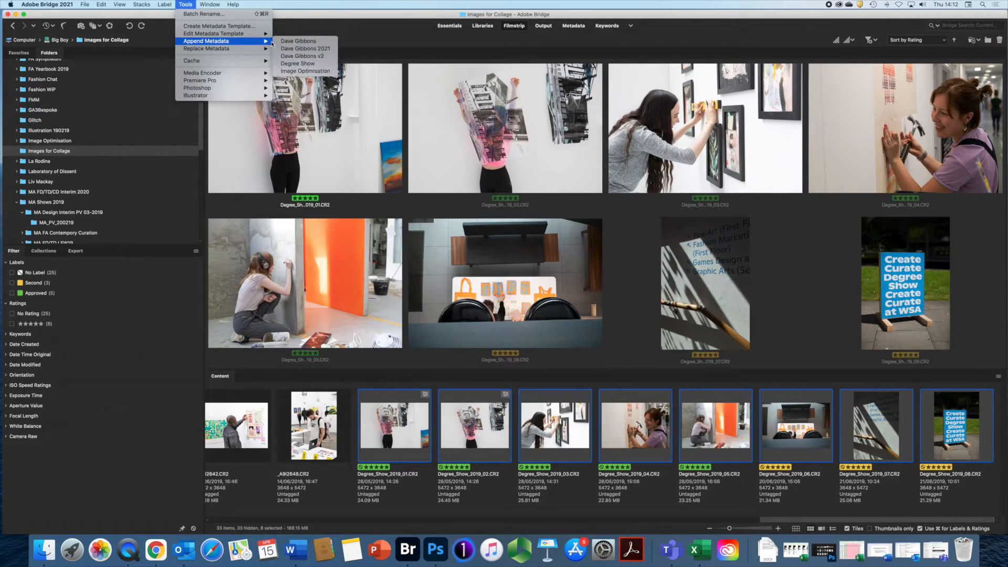
left_click(297, 66)
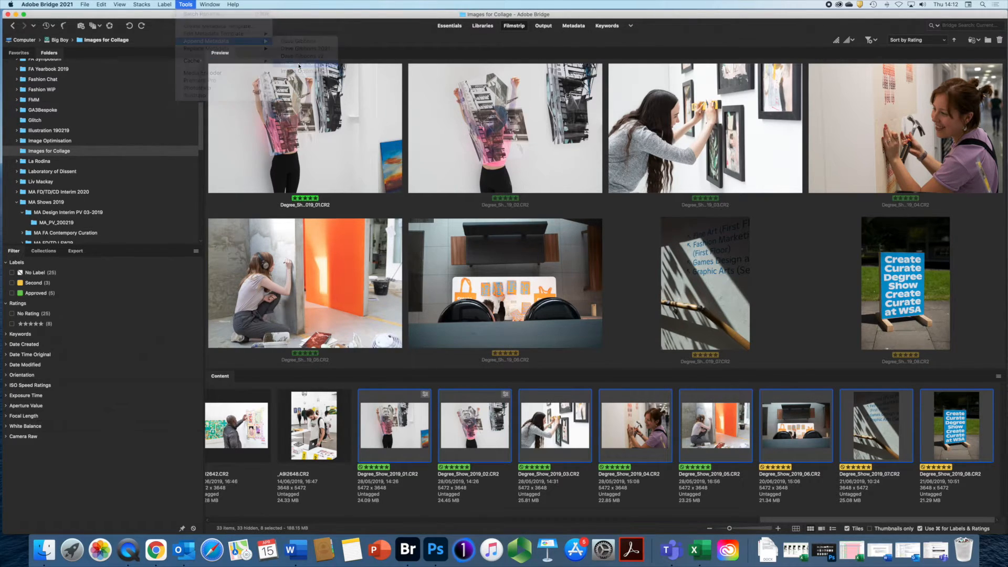
left_click(390, 436)
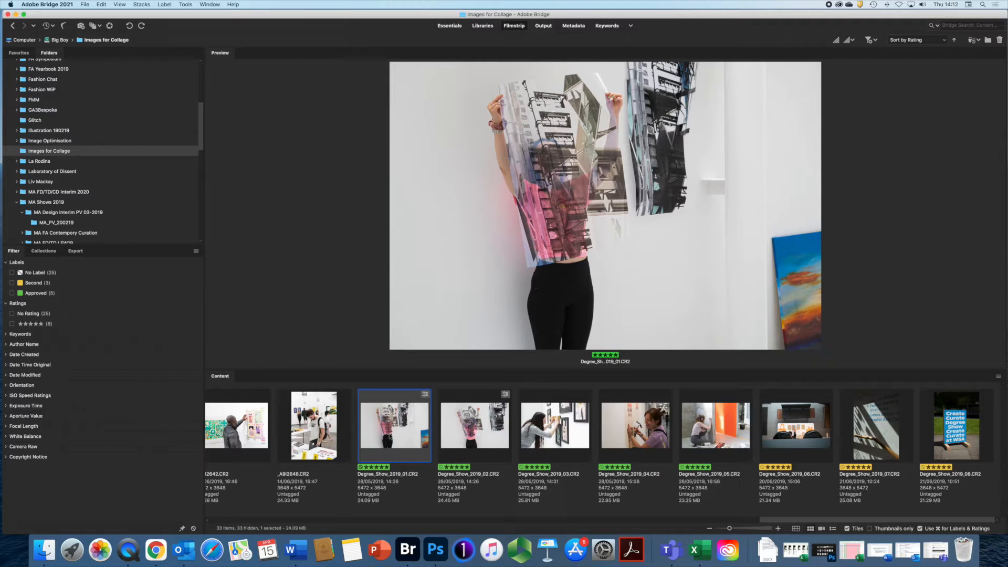
- Open File Info for Degree_Show_2019_01.CR2, review its IPTC fields, then view Camera Data
right_click(389, 433)
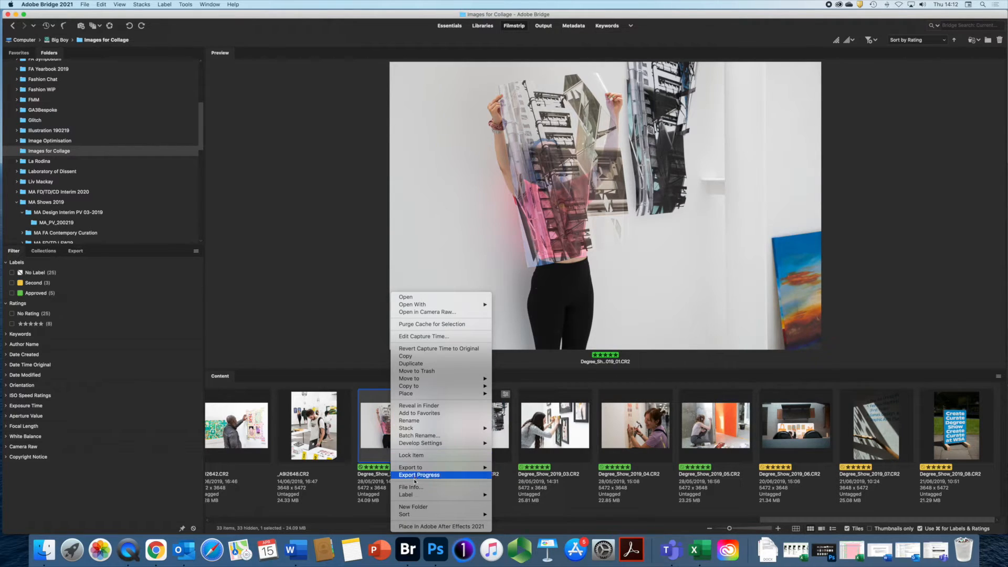
left_click(412, 488)
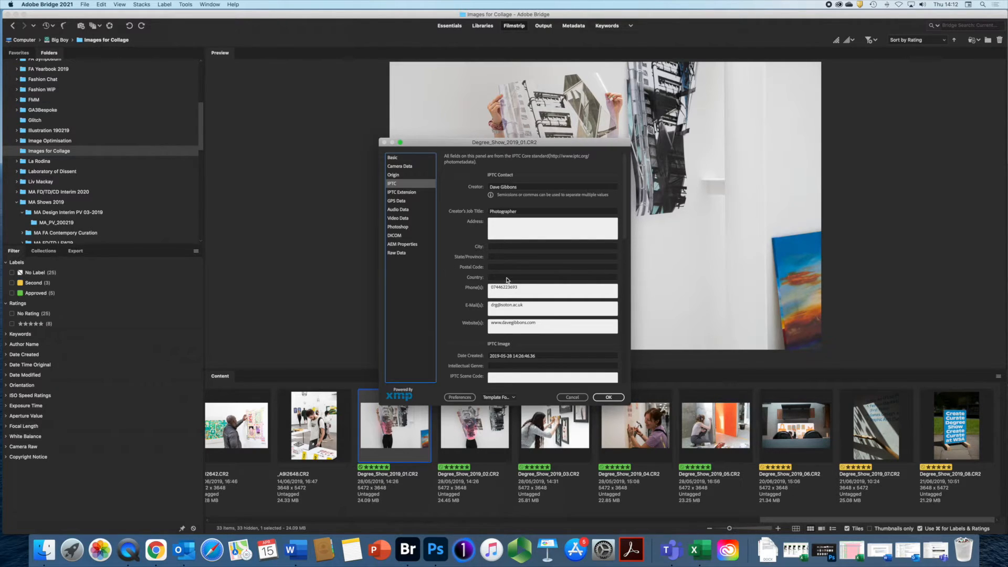
scroll(506, 265, "down", 3)
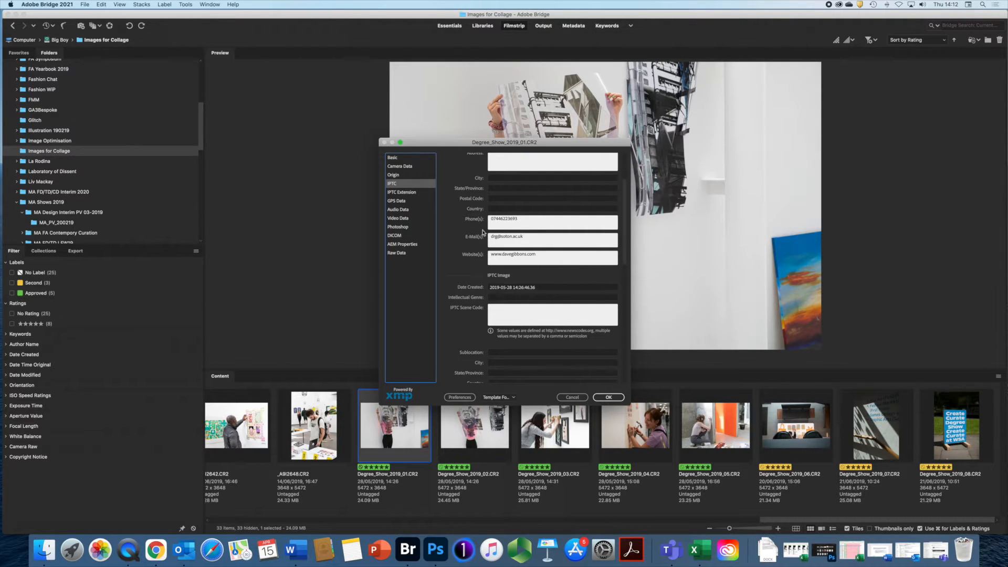
scroll(515, 257, "down", 2)
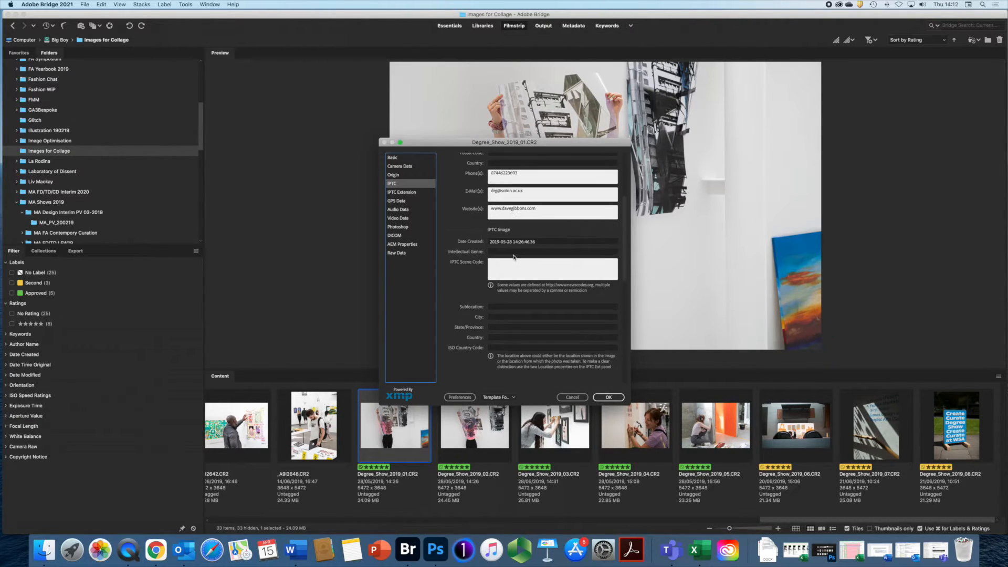
scroll(514, 257, "down", 4)
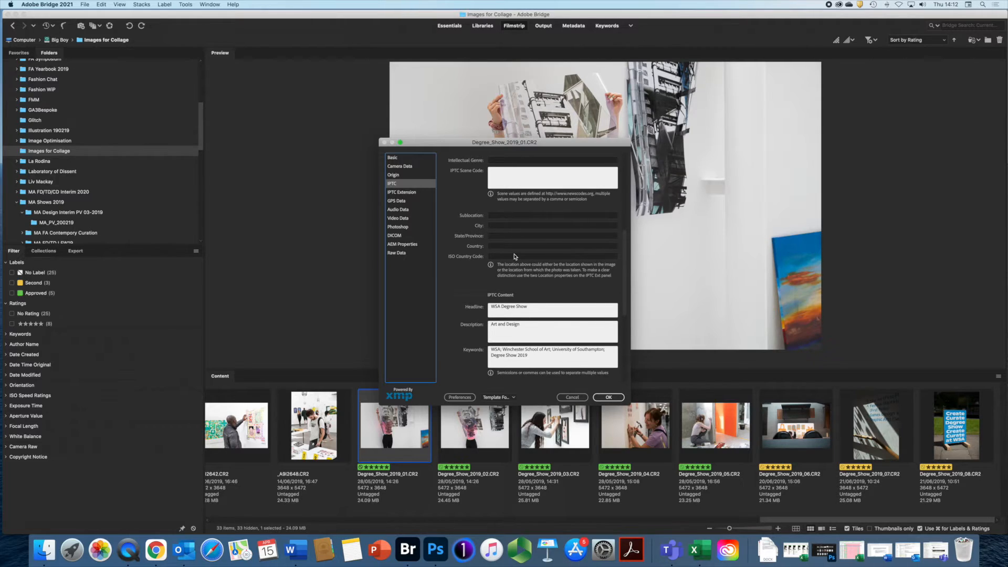
scroll(515, 256, "down", 1)
scroll(514, 299, "down", 2)
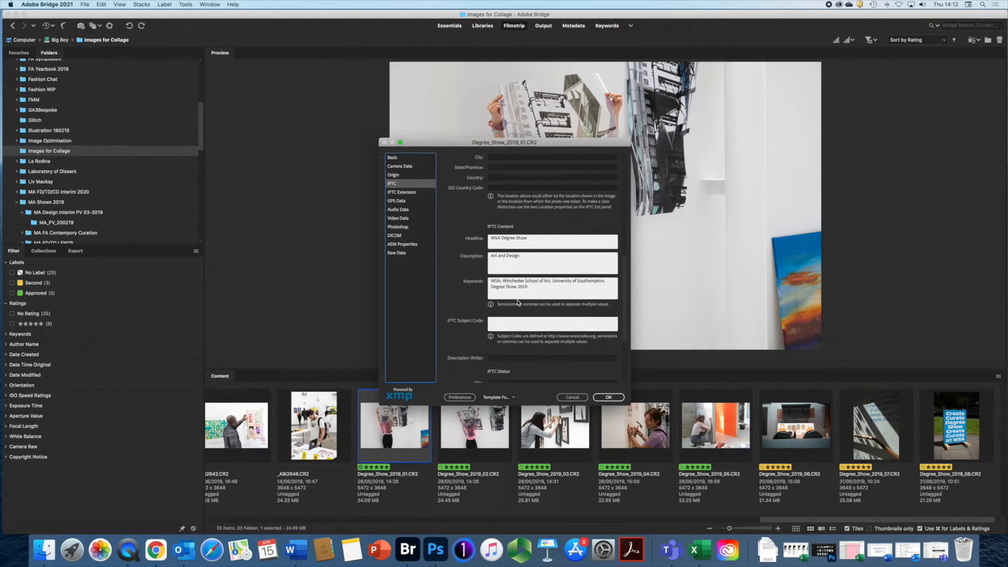
scroll(518, 302, "down", 5)
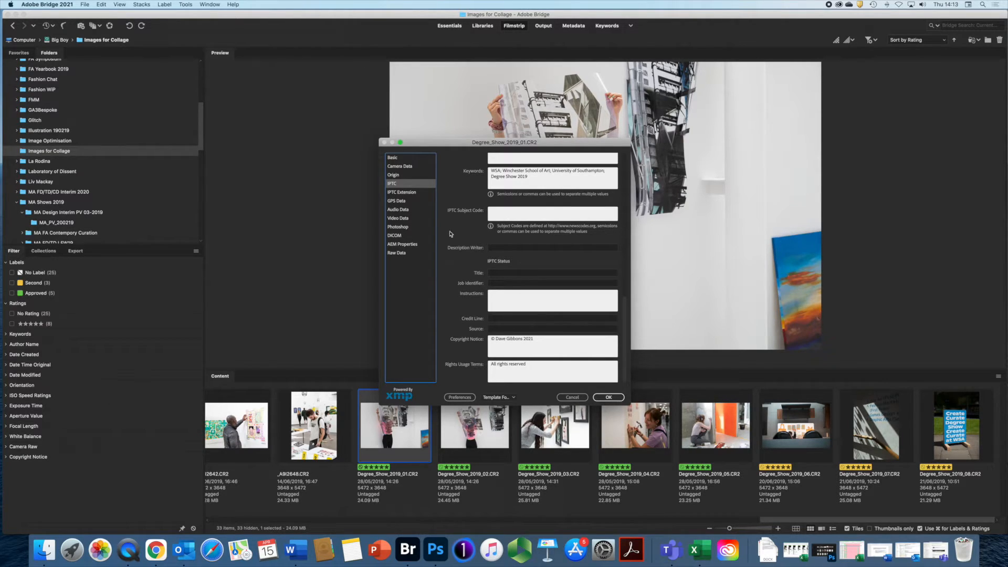
left_click(399, 166)
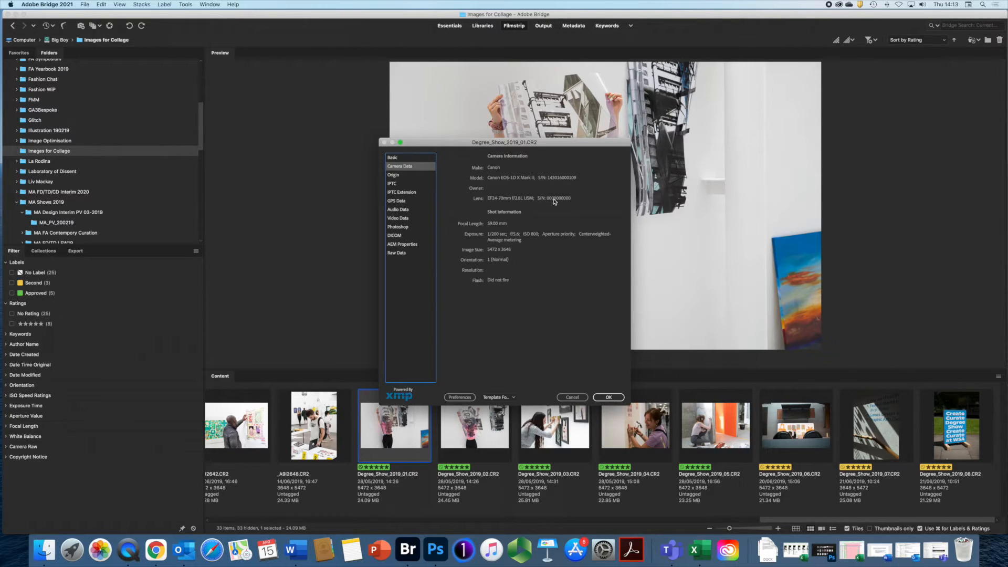
- Browse the IPTC, IPTC Extension, GPS, Audio, Video and Photoshop metadata sections
left_click(395, 185)
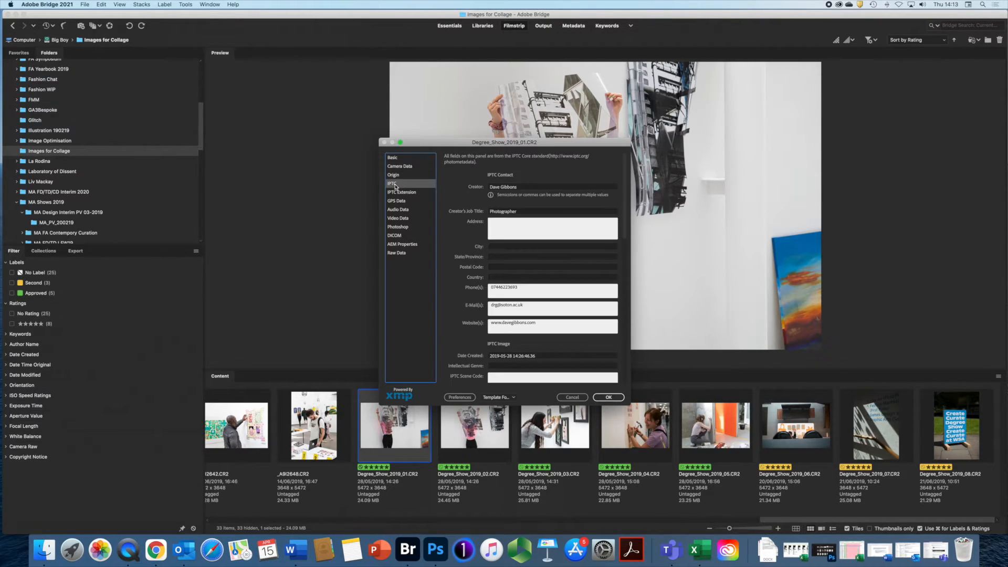
left_click(394, 192)
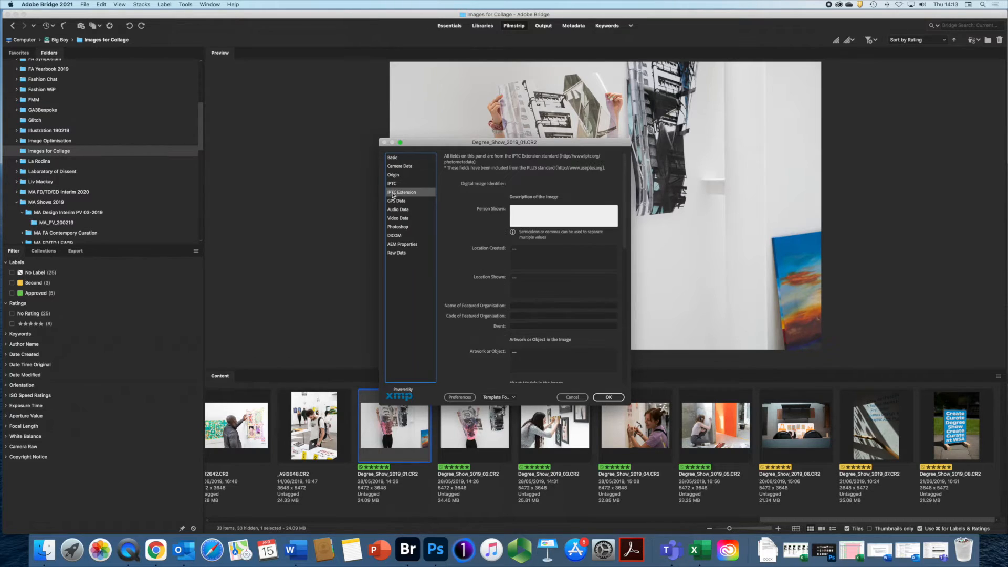
left_click(392, 202)
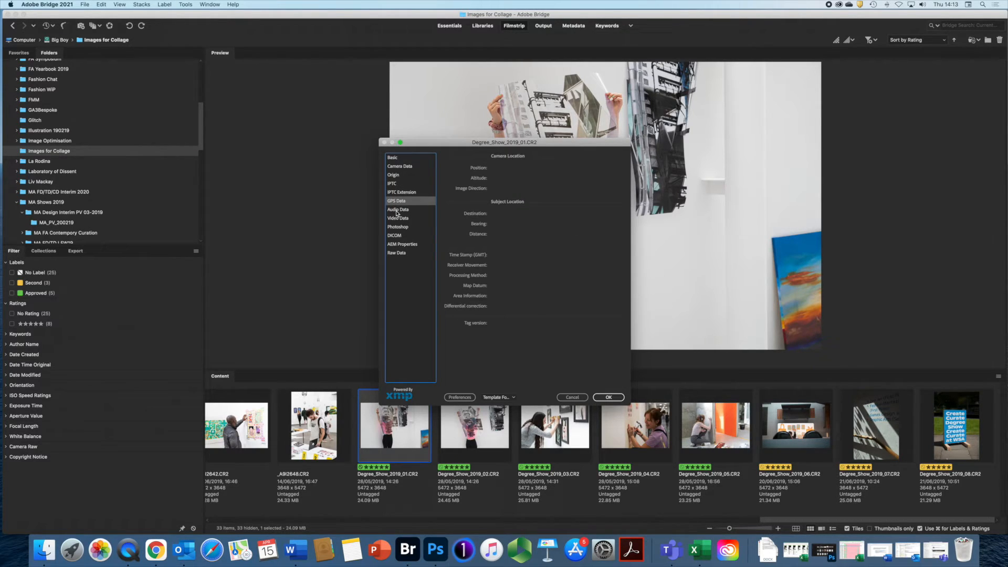
left_click(398, 210)
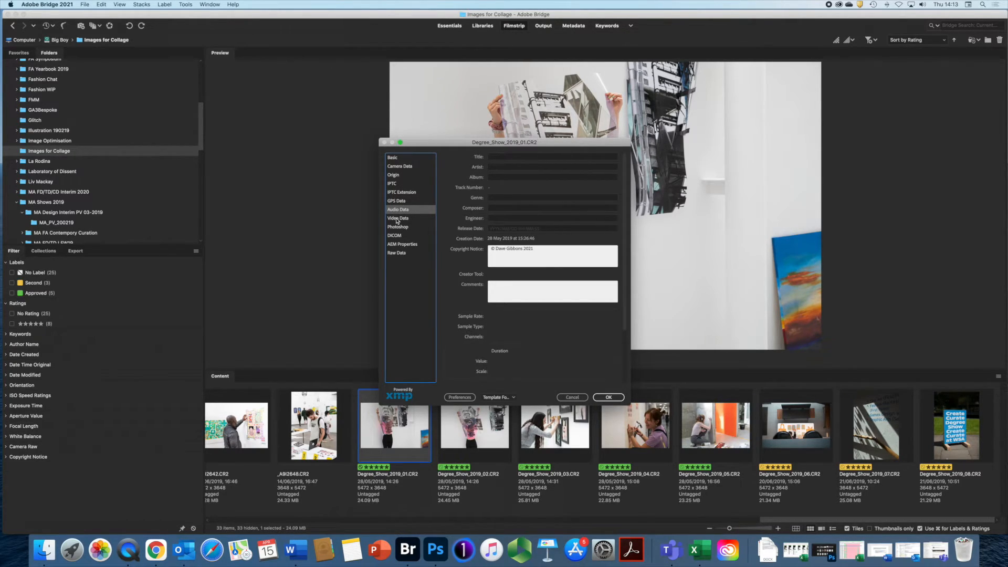
left_click(397, 219)
left_click(398, 227)
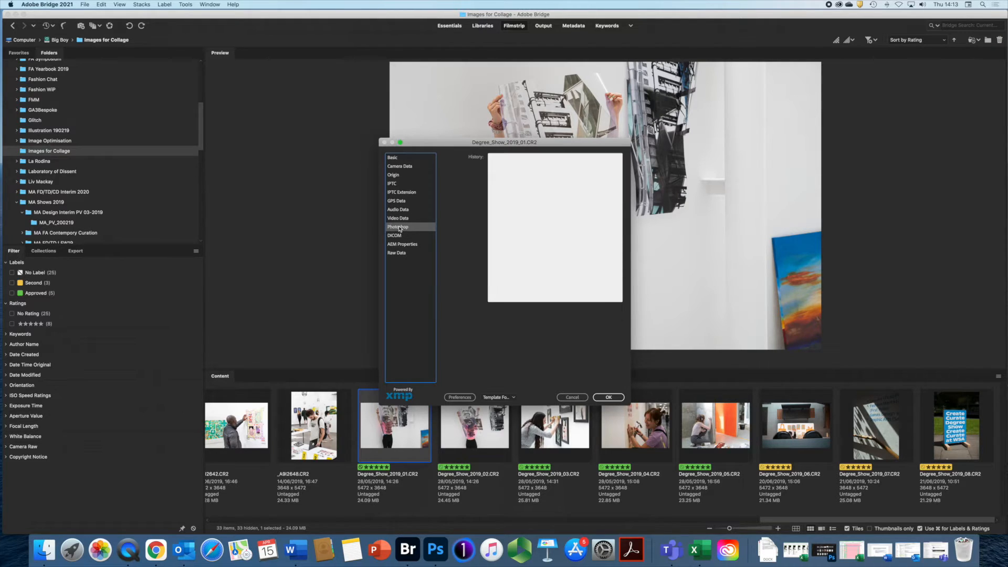
- Review the raw XMP metadata text, then close the File Info window with OK
left_click(403, 254)
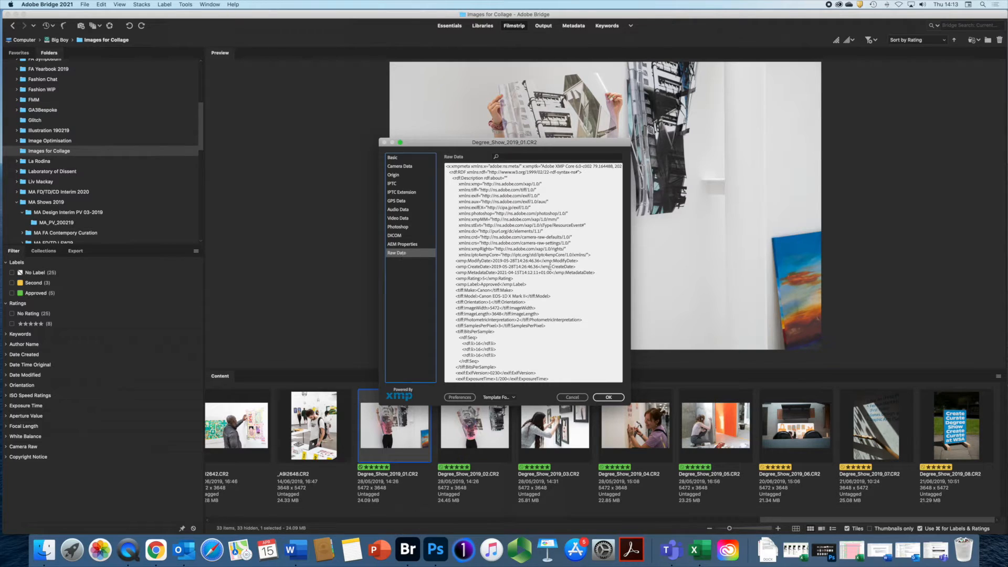
scroll(542, 266, "down", 20)
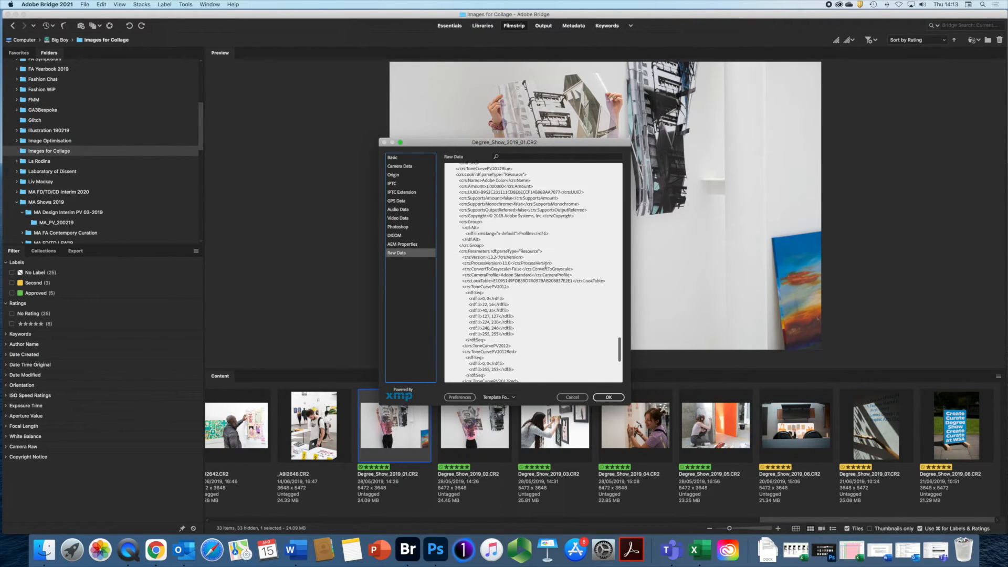
scroll(551, 271, "down", 10)
scroll(514, 345, "up", 8)
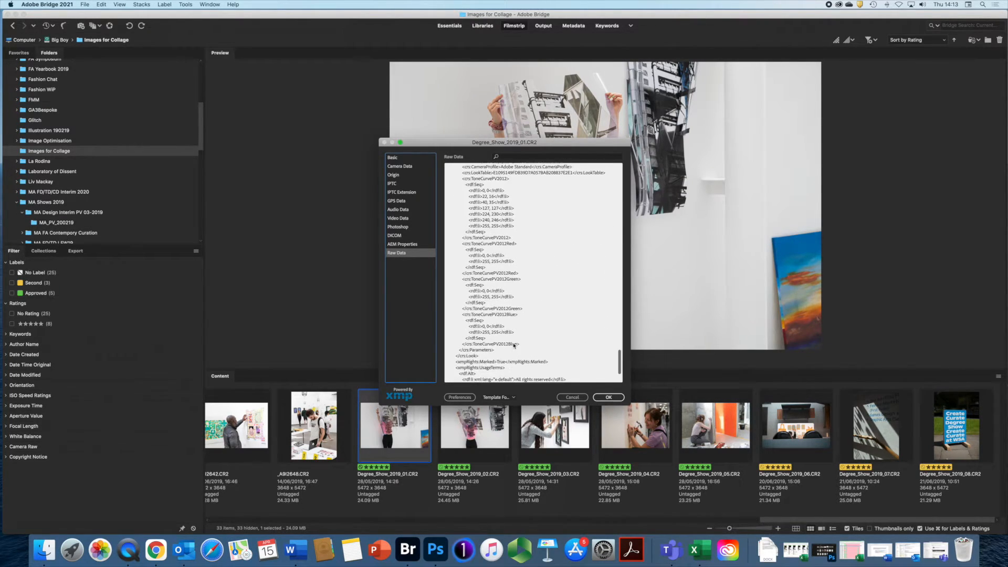
scroll(514, 345, "up", 8)
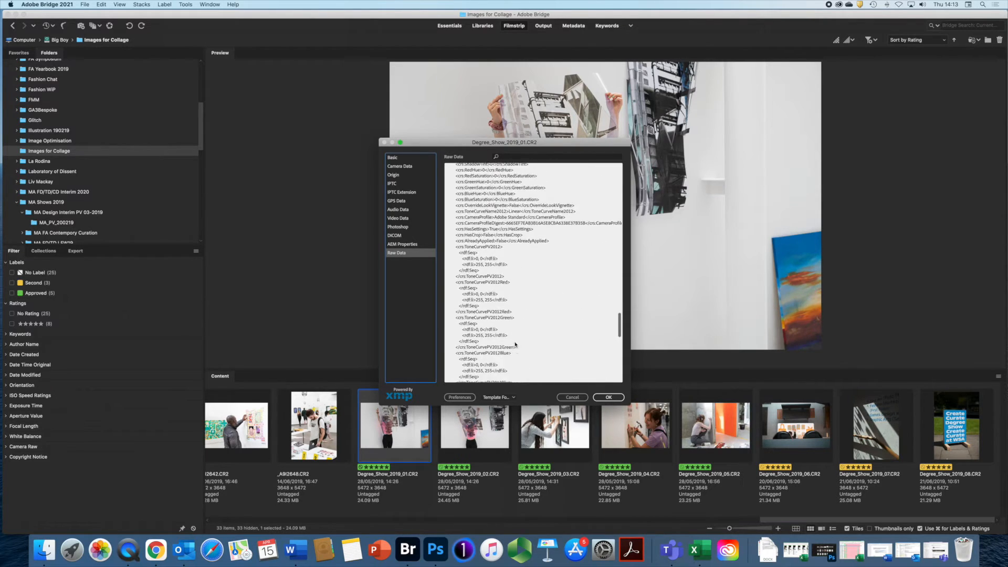
scroll(516, 342, "up", 10)
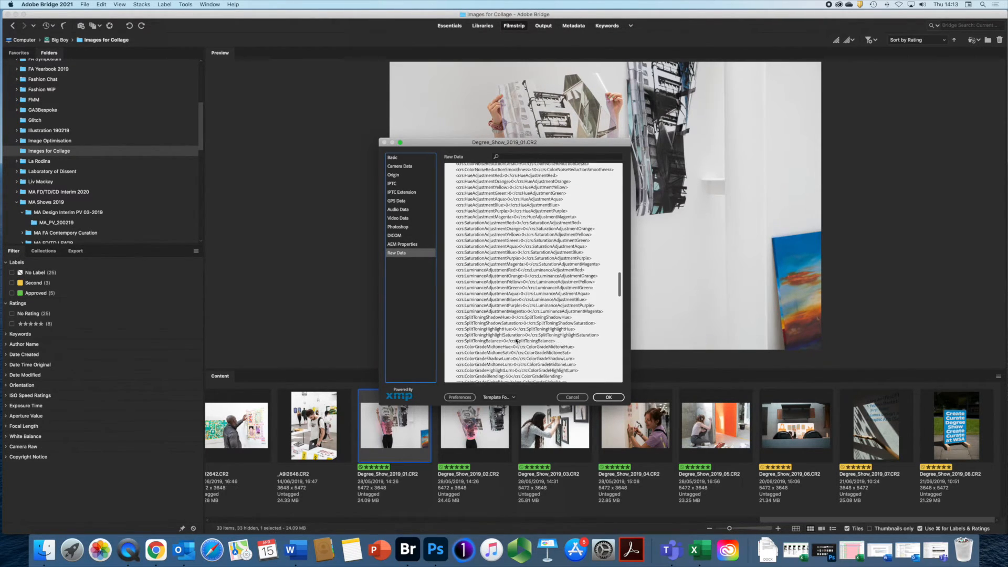
scroll(515, 339, "up", 10)
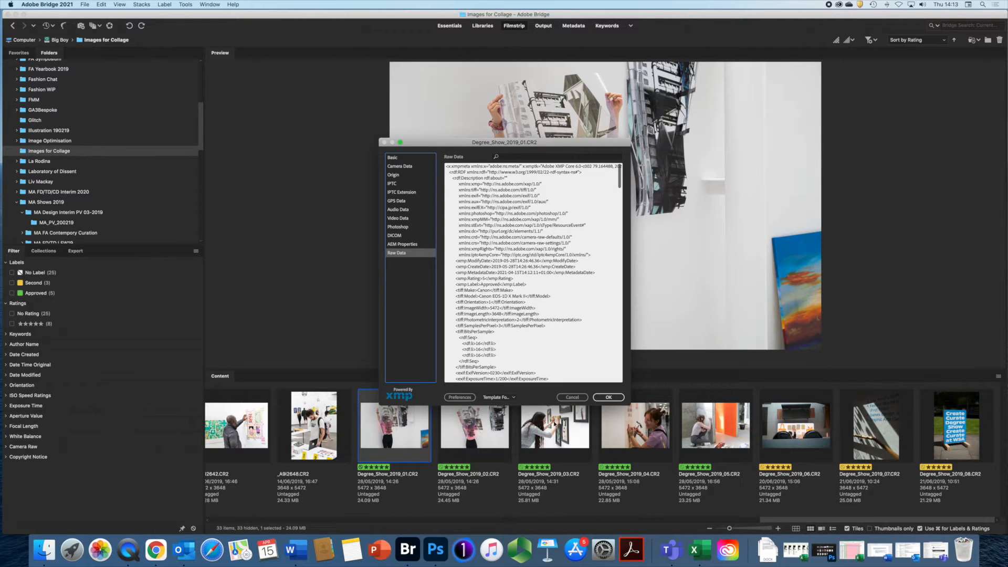
left_click(608, 397)
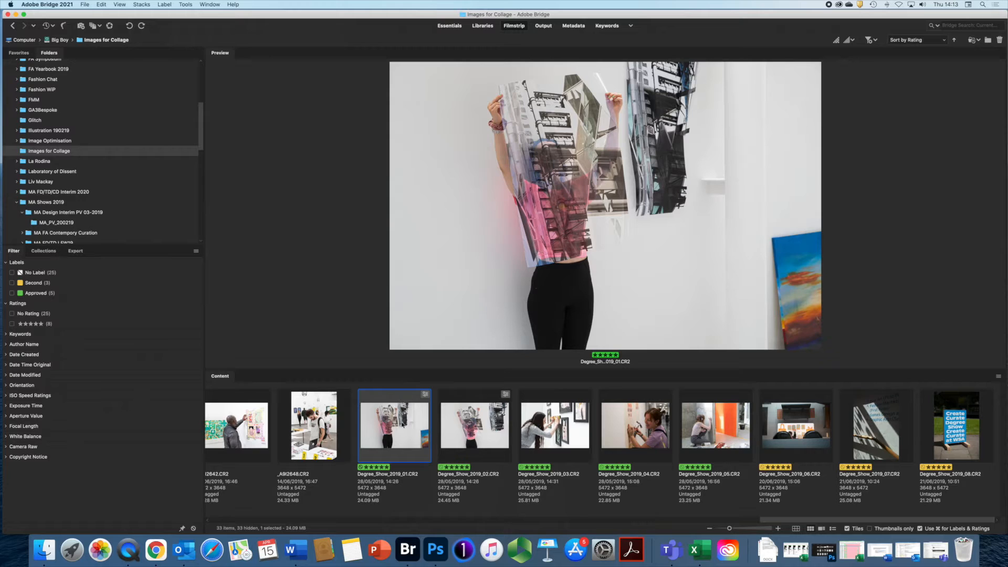
- Show Degree_Show_2019_03.CR2 in the preview by selecting it in the filmstrip
scroll(486, 426, "left", 1)
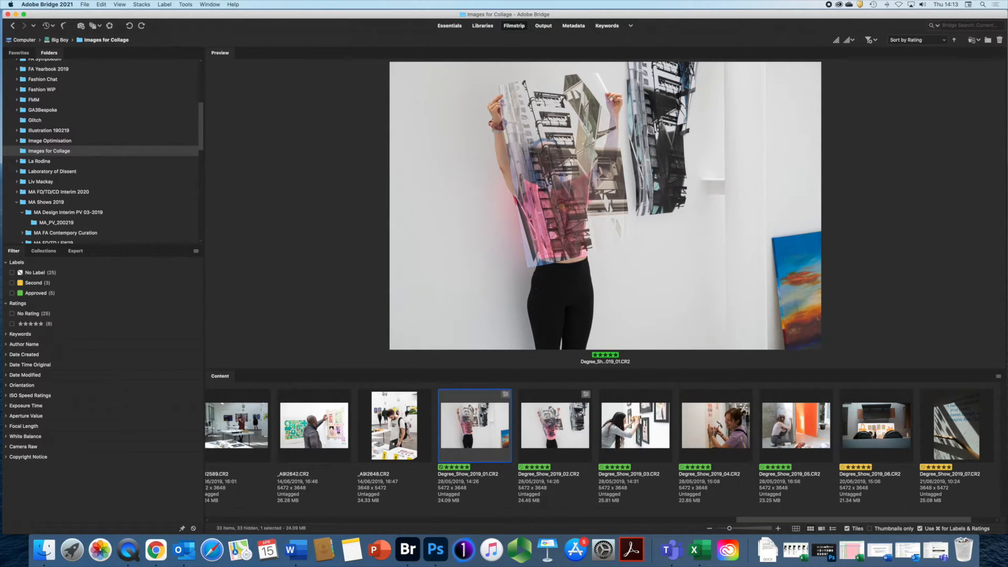
left_click(654, 419)
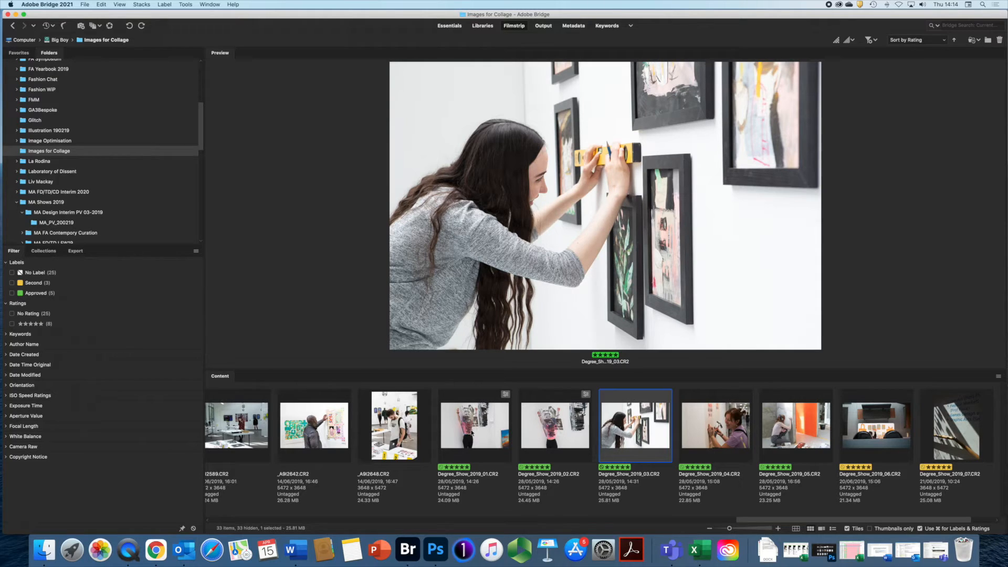
scroll(599, 427, "left", 2)
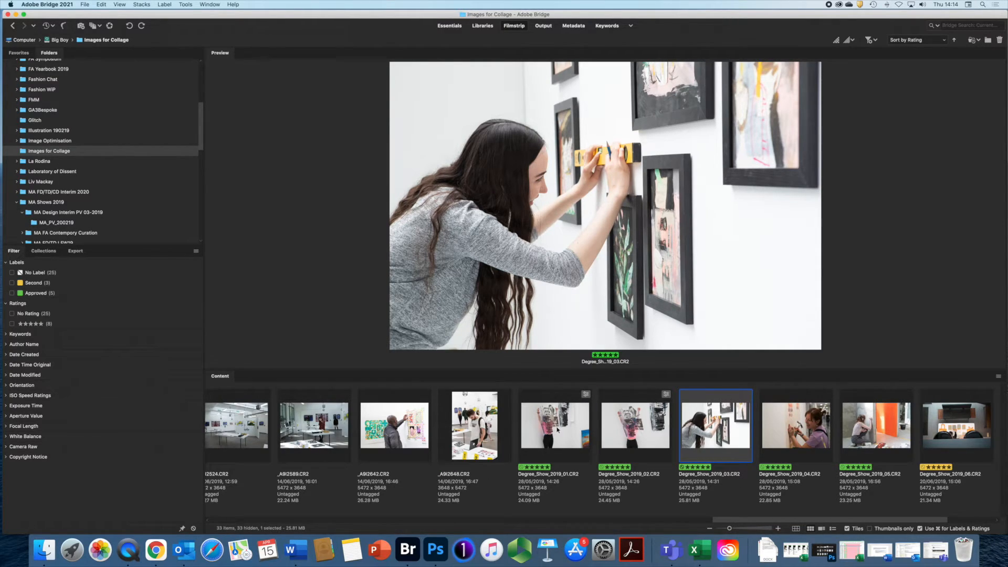
scroll(557, 429, "left", 3)
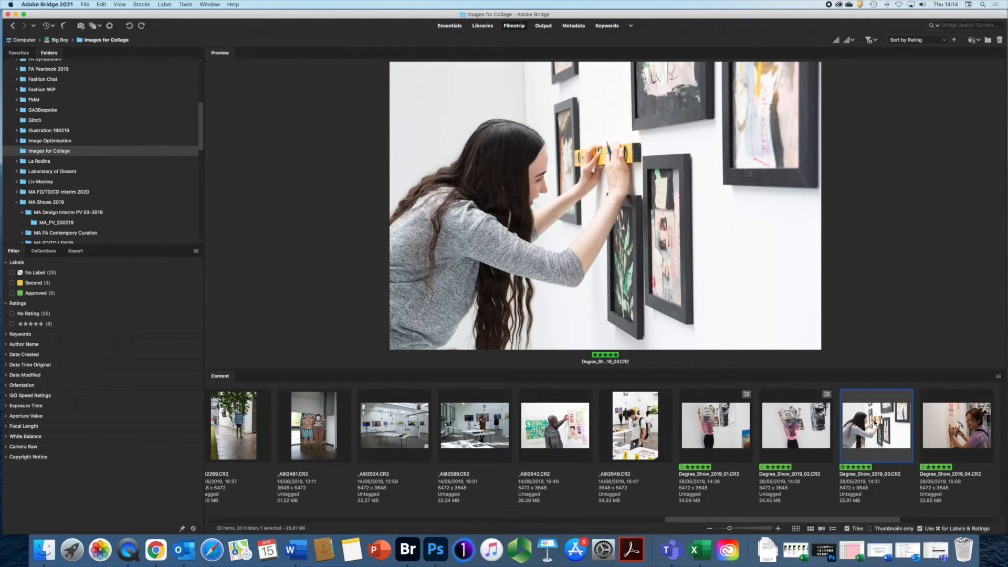
- Open Degree_Show_2019_03.CR2 in Camera Raw and darken it to Exposure -0.95, Highlights -41
double_click(875, 423)
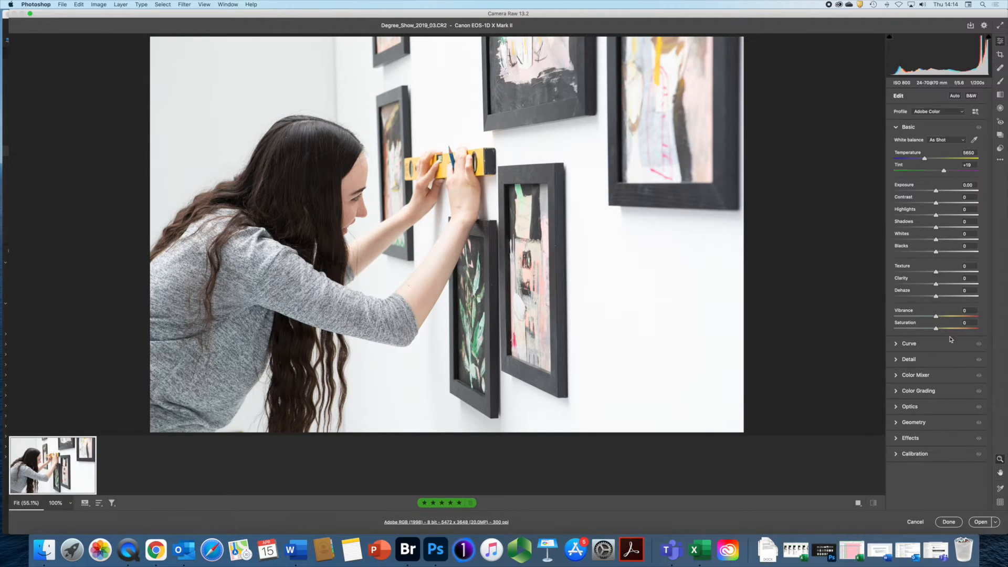
left_click_drag(935, 192, 916, 223)
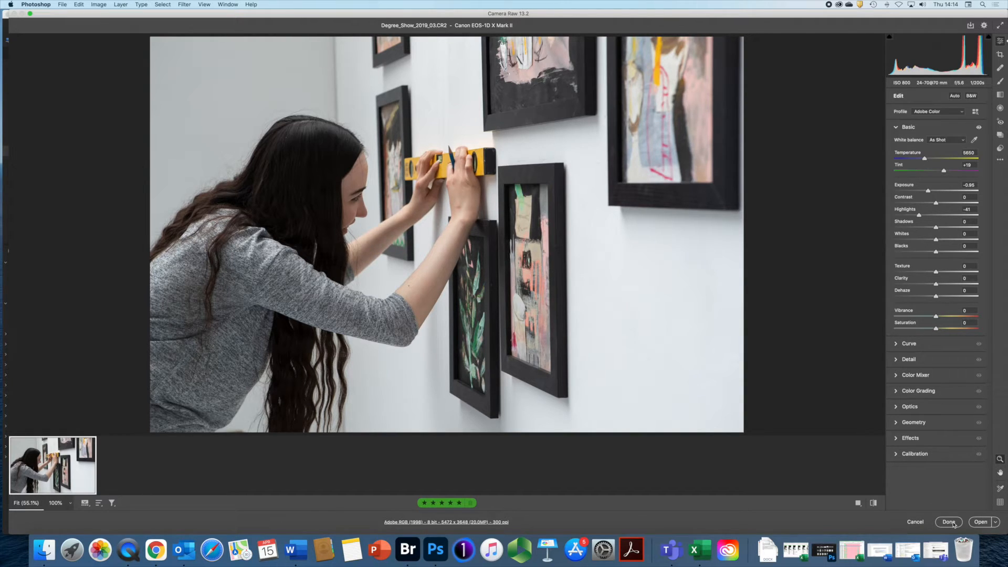
- Apply the image 03 Camera Raw edits with Done and return to Bridge
left_click(957, 522)
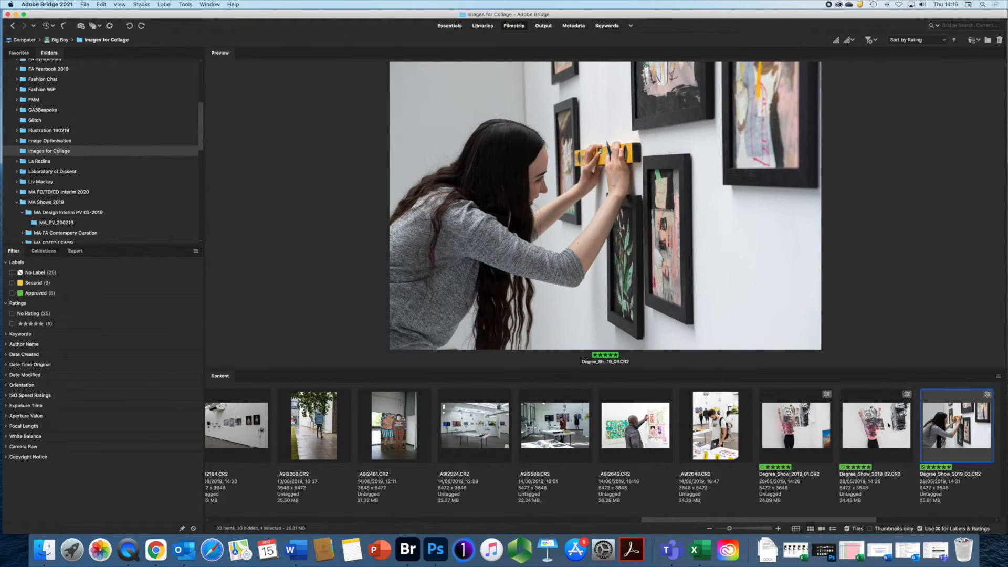
- Open Degree_Show_2019_01.CR2 in Camera Raw; set Exposure -0.45, Highlights -33, Saturation +9
double_click(795, 424)
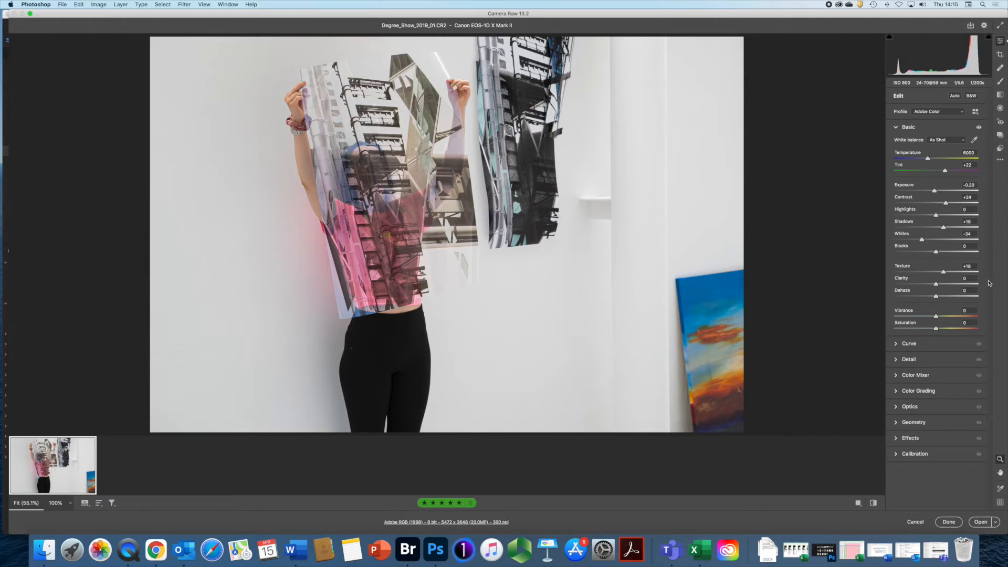
left_click_drag(934, 192, 922, 217)
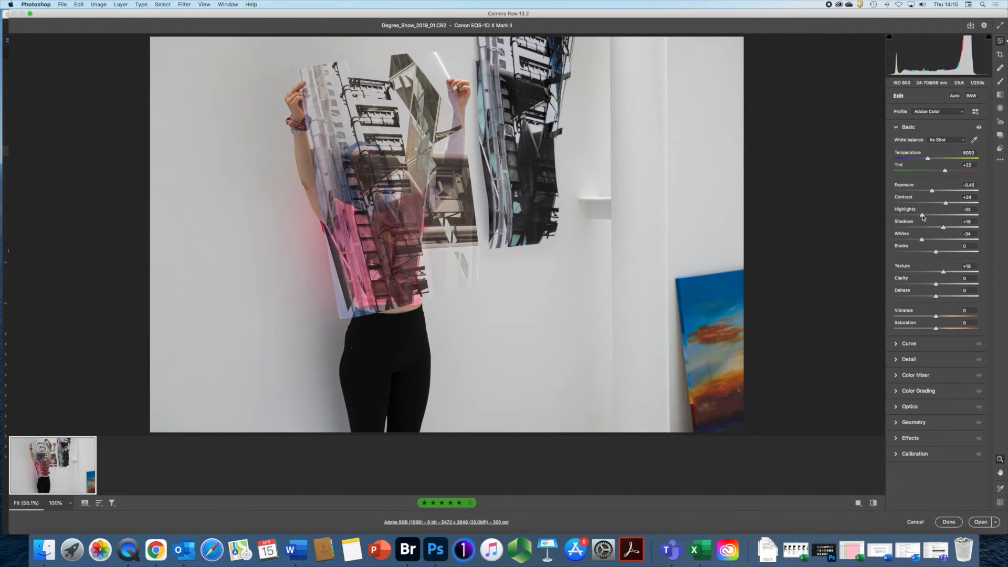
left_click_drag(936, 329, 940, 329)
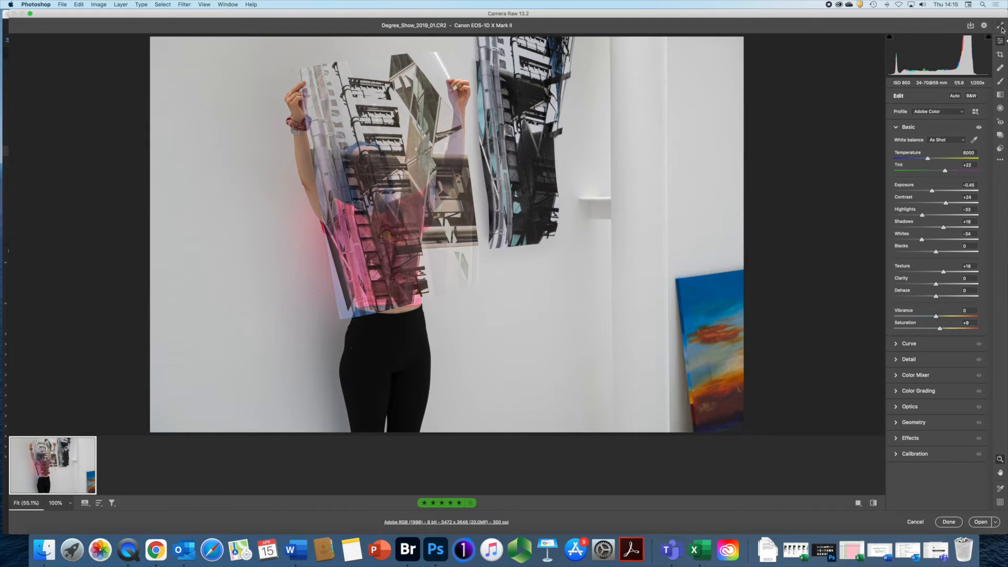
- Bring up Save Options, keeping the destination as the raw's folder and format as JPEG
left_click(971, 27)
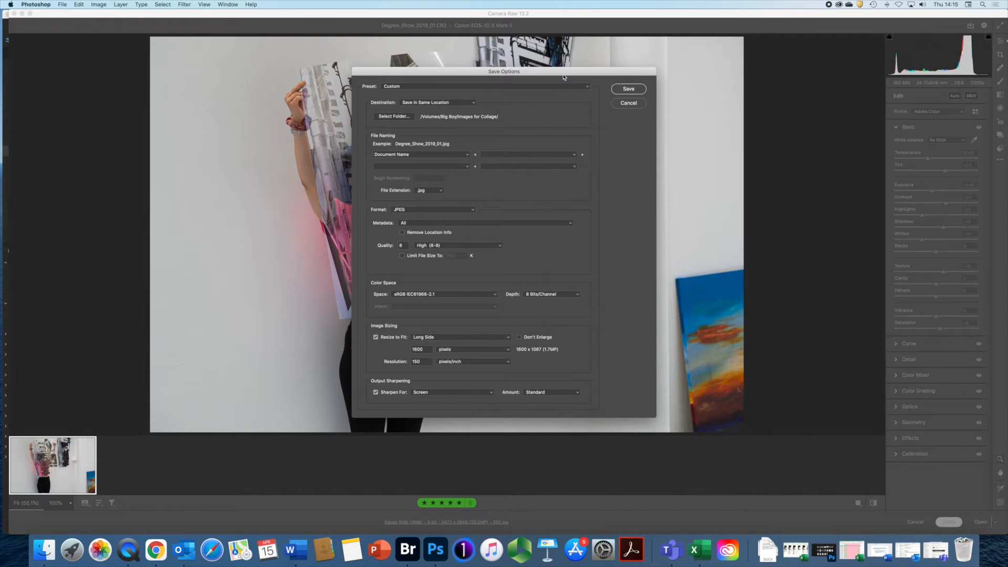
left_click_drag(563, 77, 567, 81)
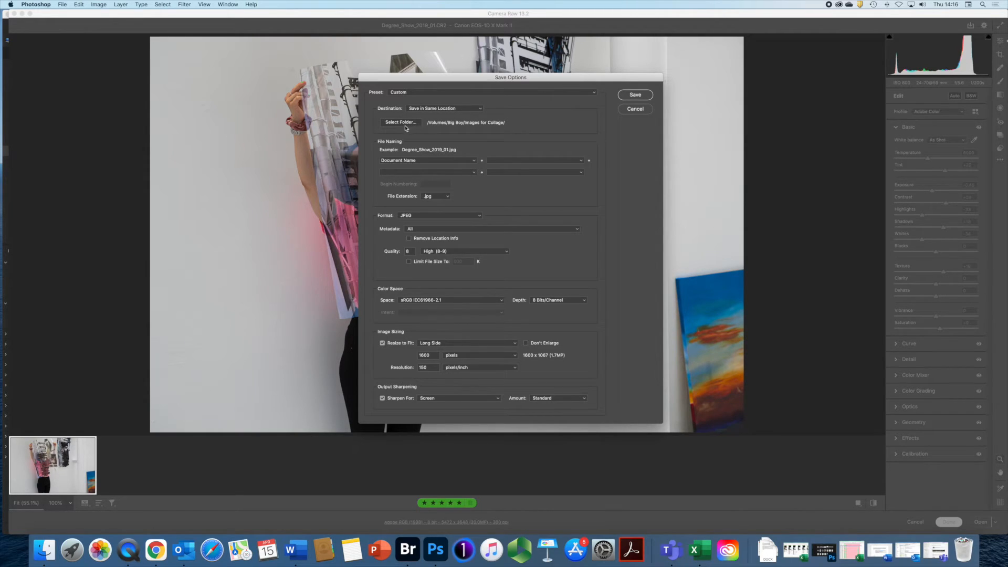
left_click(480, 110)
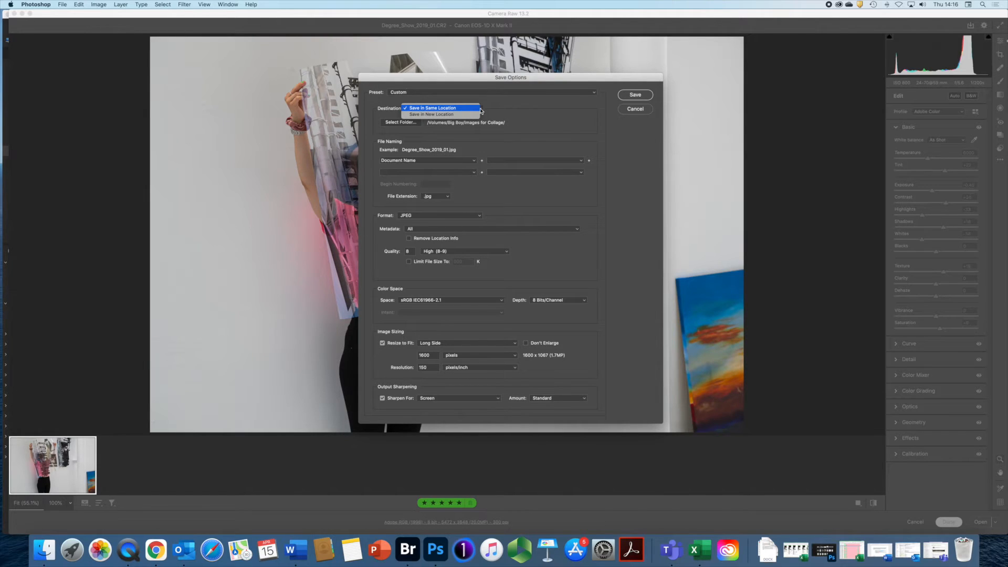
left_click(495, 111)
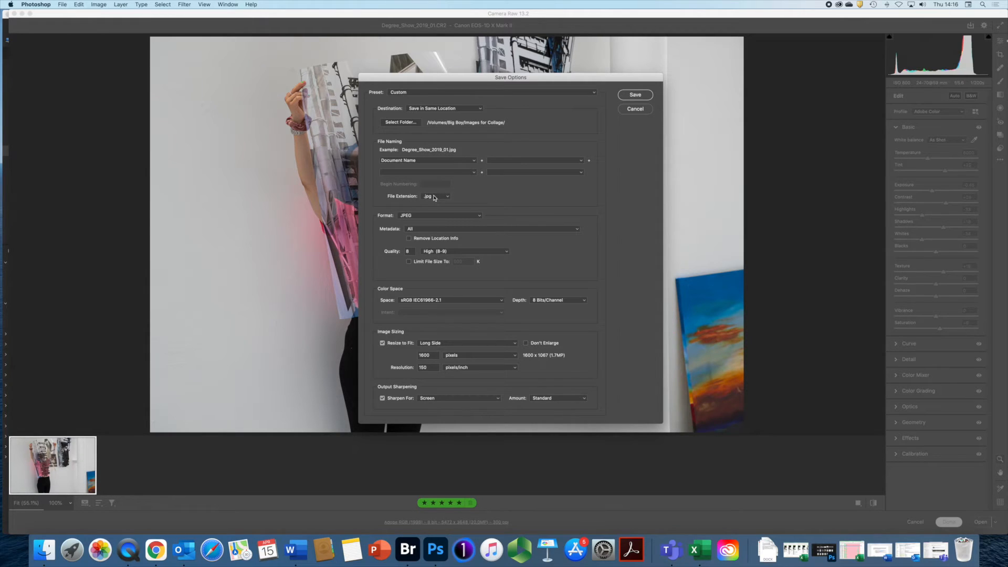
left_click(479, 216)
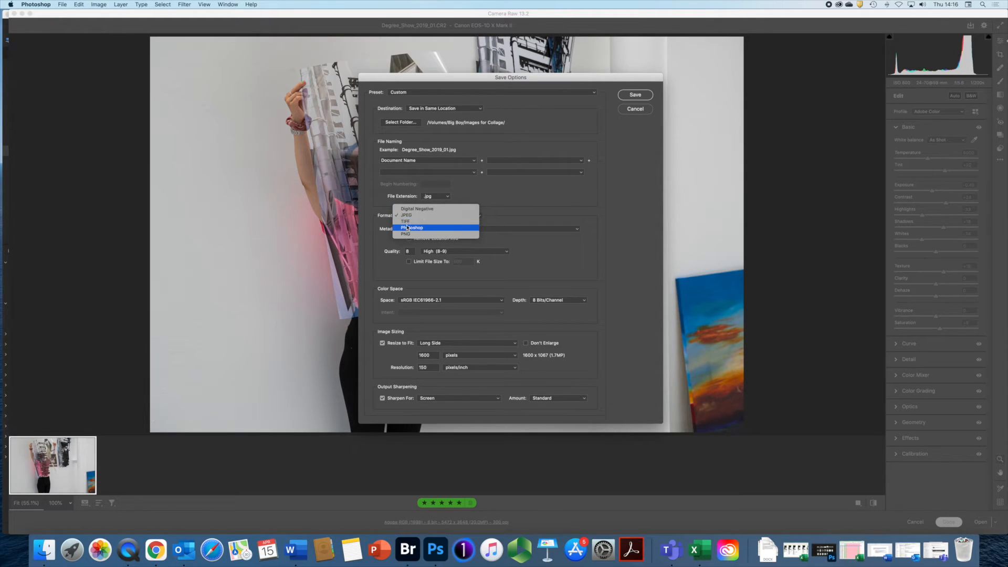
left_click(488, 198)
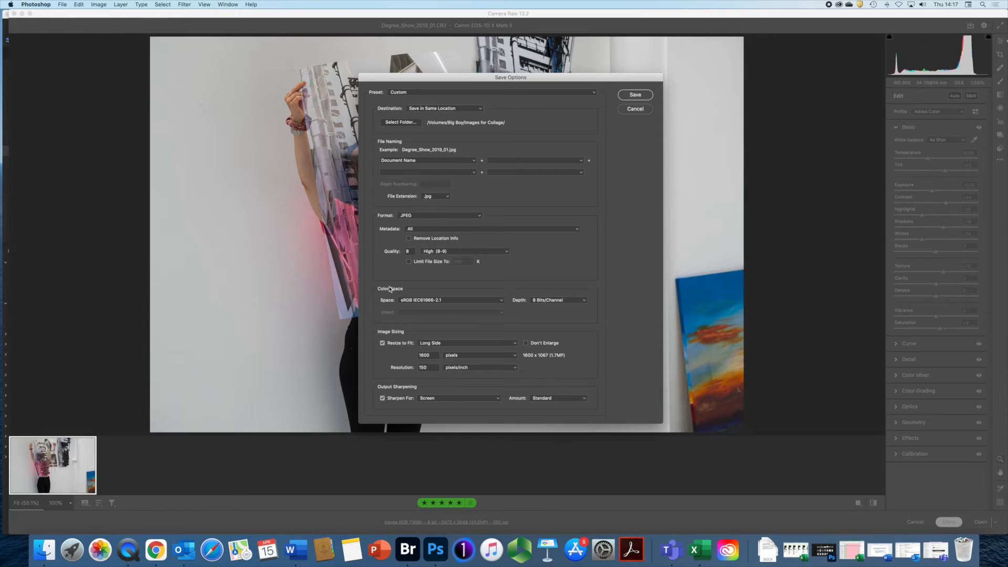
- Set JPEG quality to 10 (Maximum) and the colour space to Adobe RGB (1998)
left_click(507, 251)
left_click(442, 259)
left_click(503, 302)
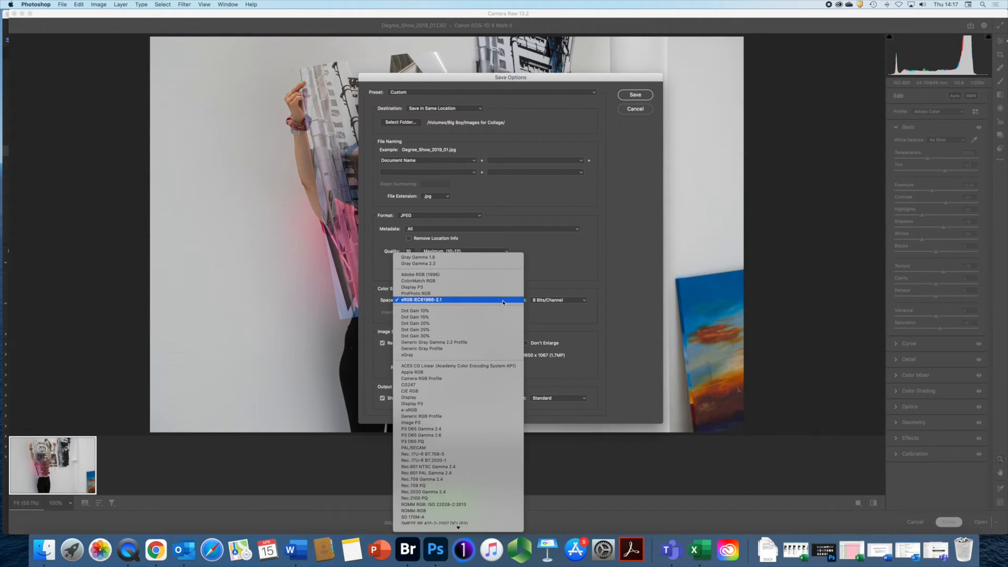
left_click(417, 275)
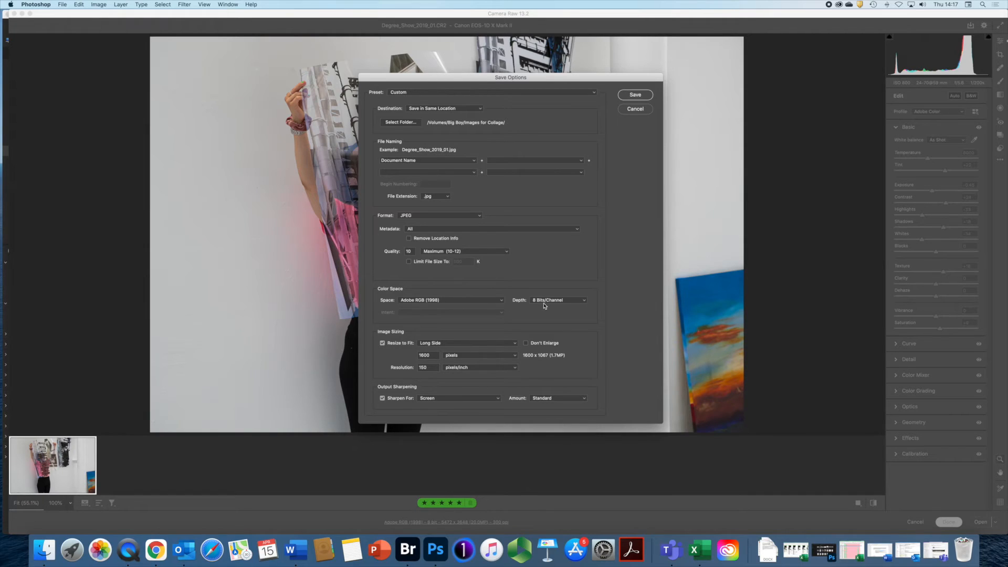
- Keep the depth at 8 Bits/Channel and the output format as JPEG rather than TIFF
left_click(585, 301)
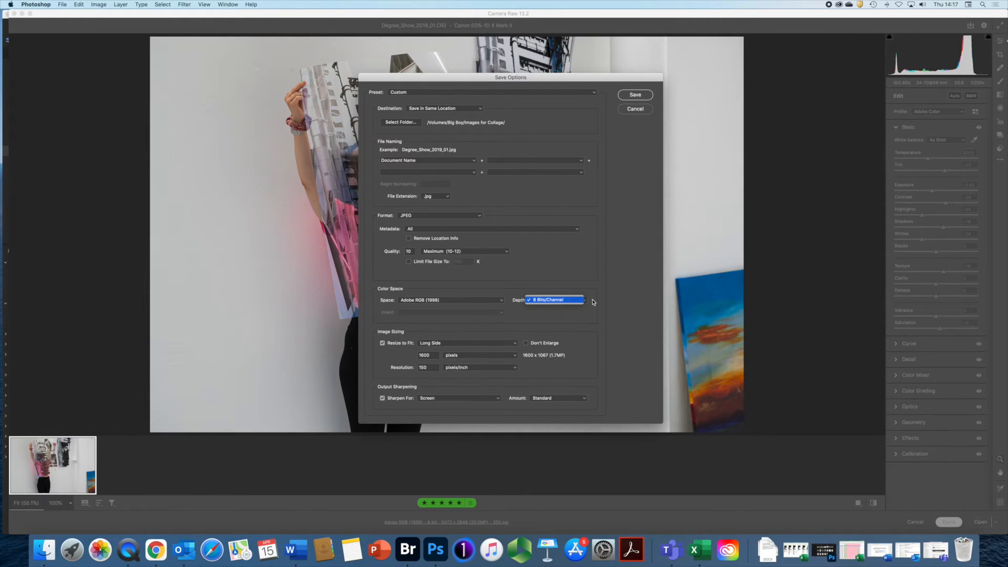
left_click(585, 302)
left_click(586, 302)
left_click(586, 302)
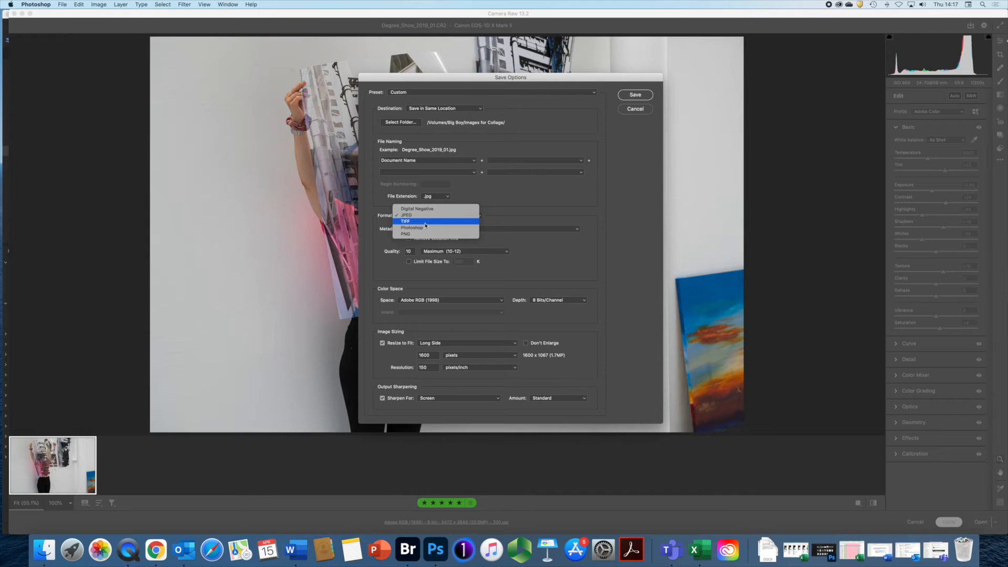
left_click(453, 221)
left_click(584, 302)
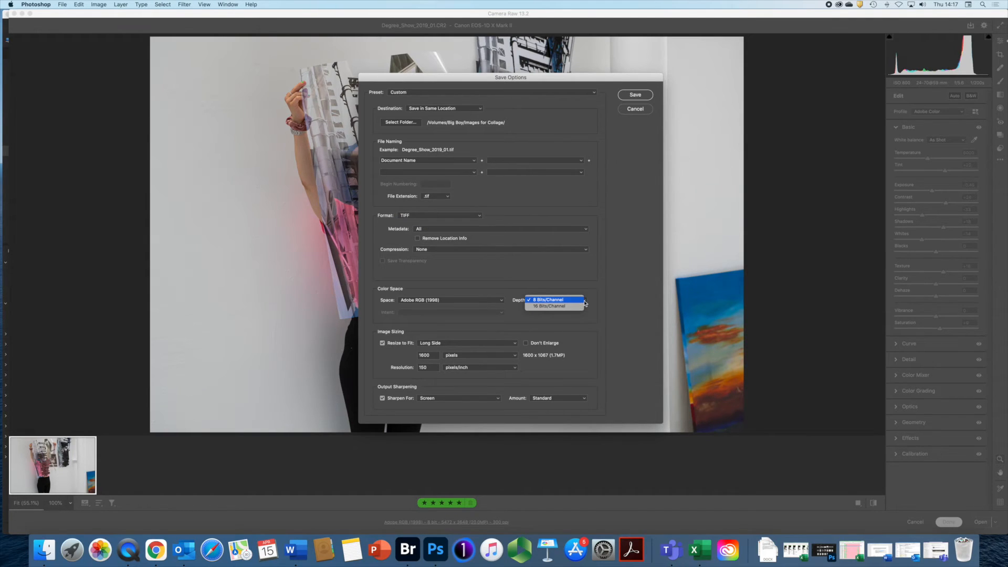
left_click(478, 216)
left_click(478, 217)
left_click(417, 211)
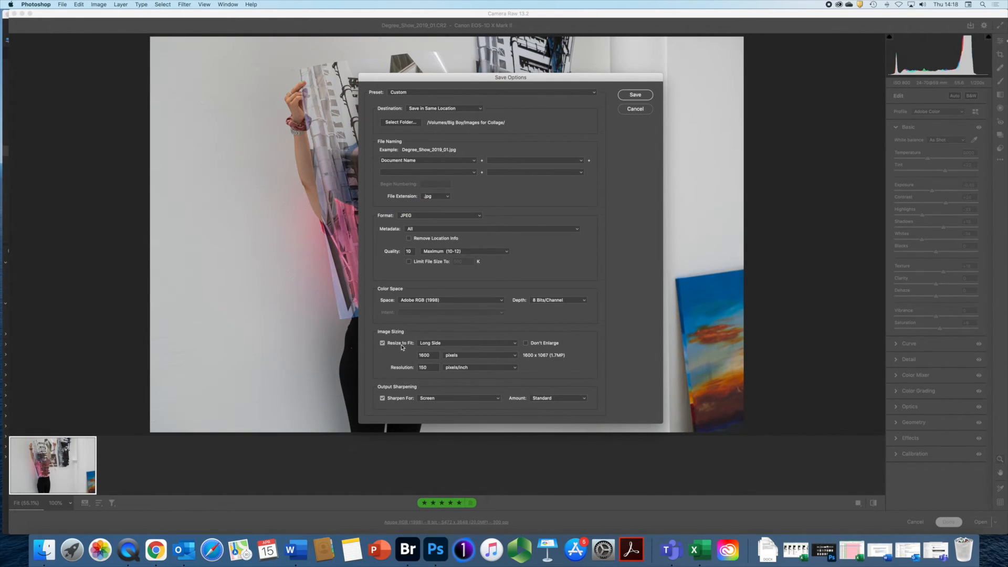
- Turn off Resize to Fit and set the resolution to 300 pixels/inch
left_click(382, 343)
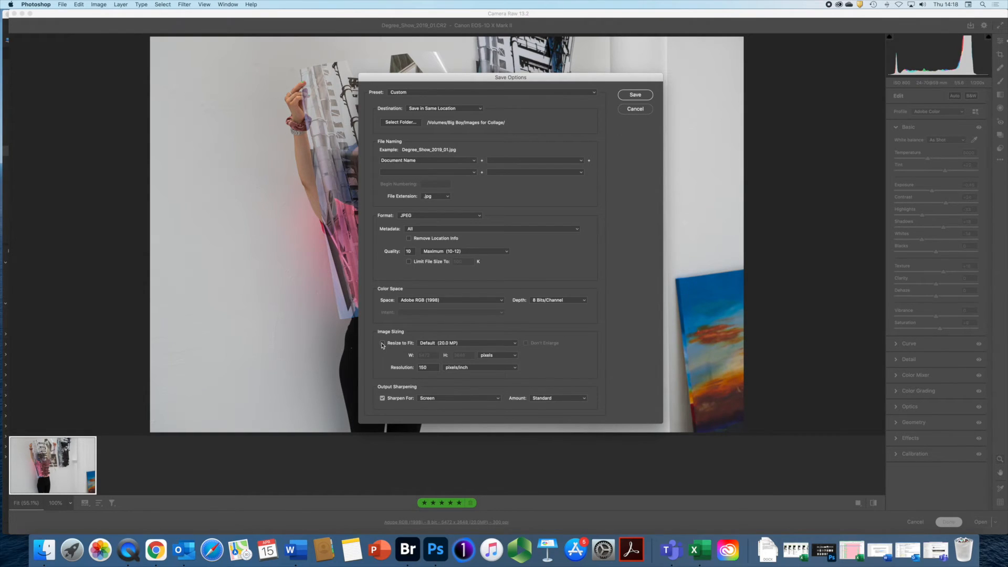
left_click(382, 344)
left_click(459, 348)
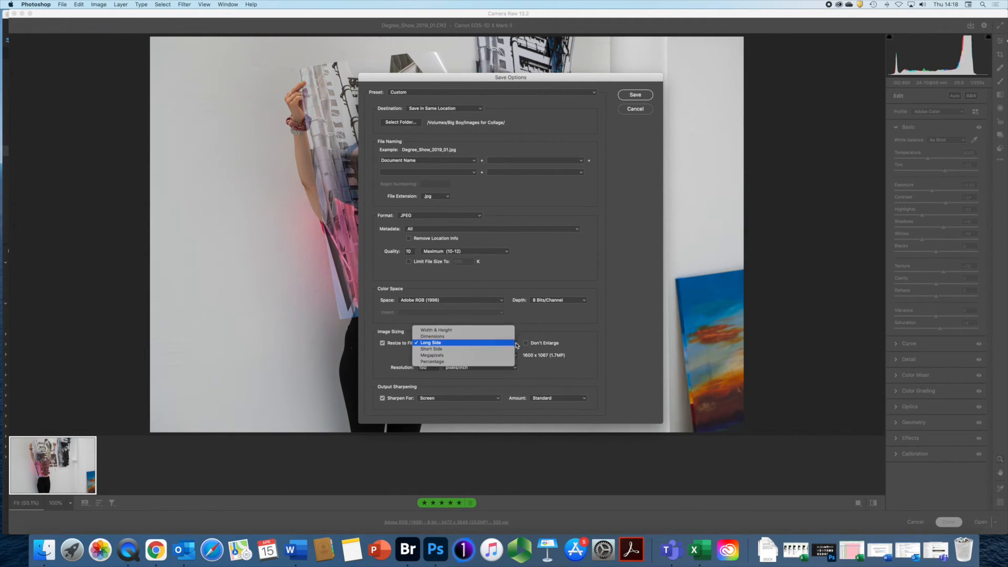
left_click(577, 339)
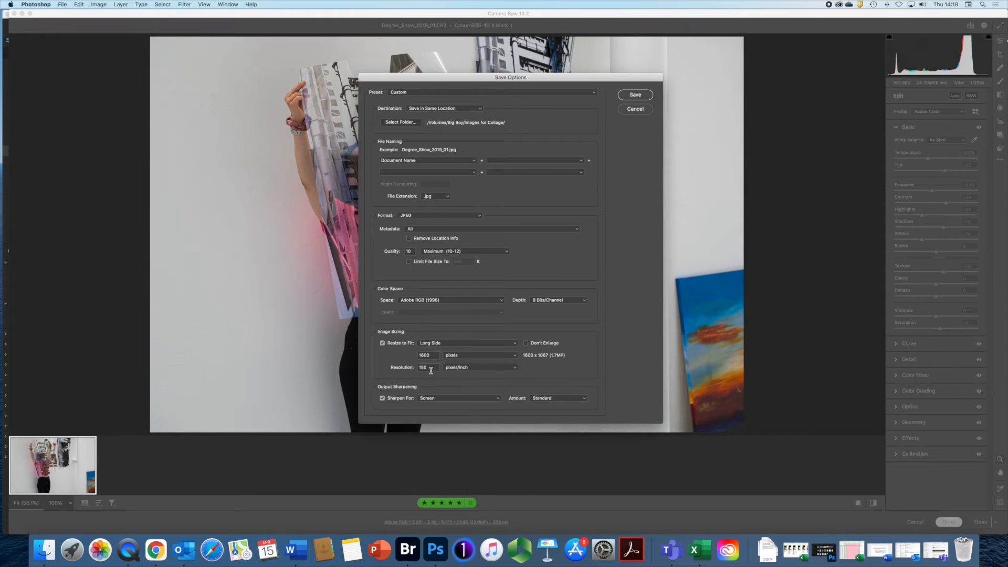
left_click(515, 367)
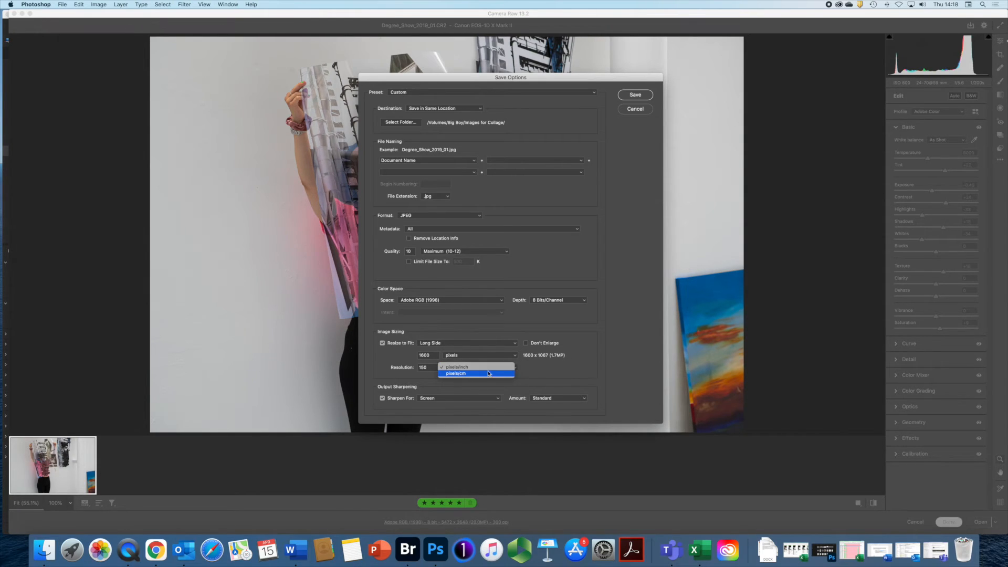
left_click(539, 374)
left_click_drag(429, 369, 403, 369)
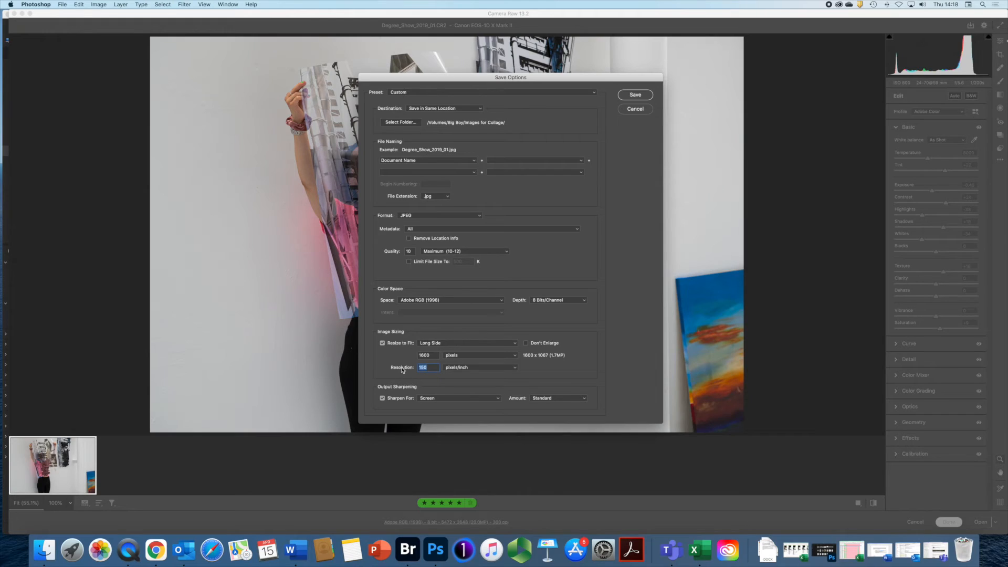
type("300")
left_click(383, 344)
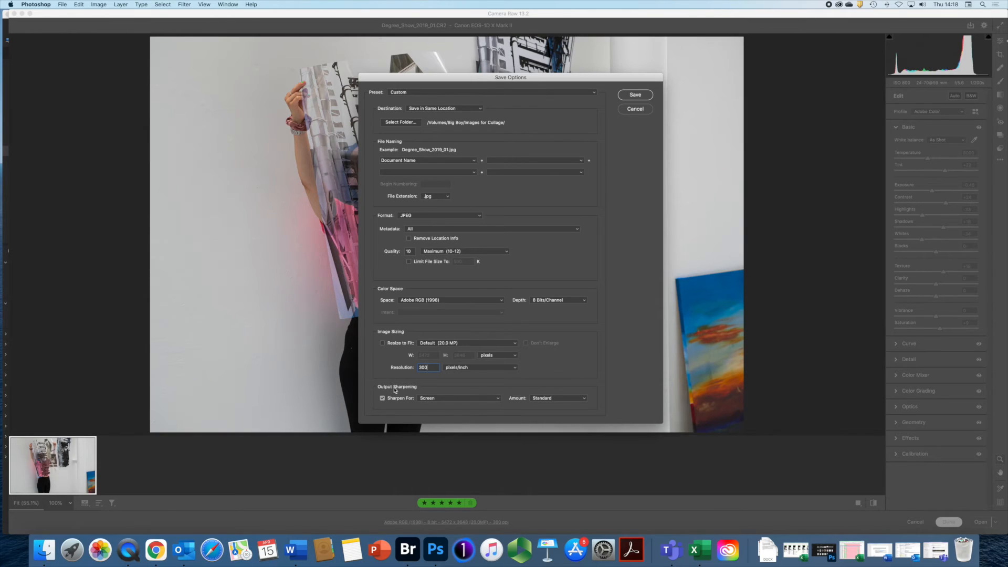
- Keep output sharpening for Screen and save the full-size 5472 x 3648 JPEG
left_click(498, 399)
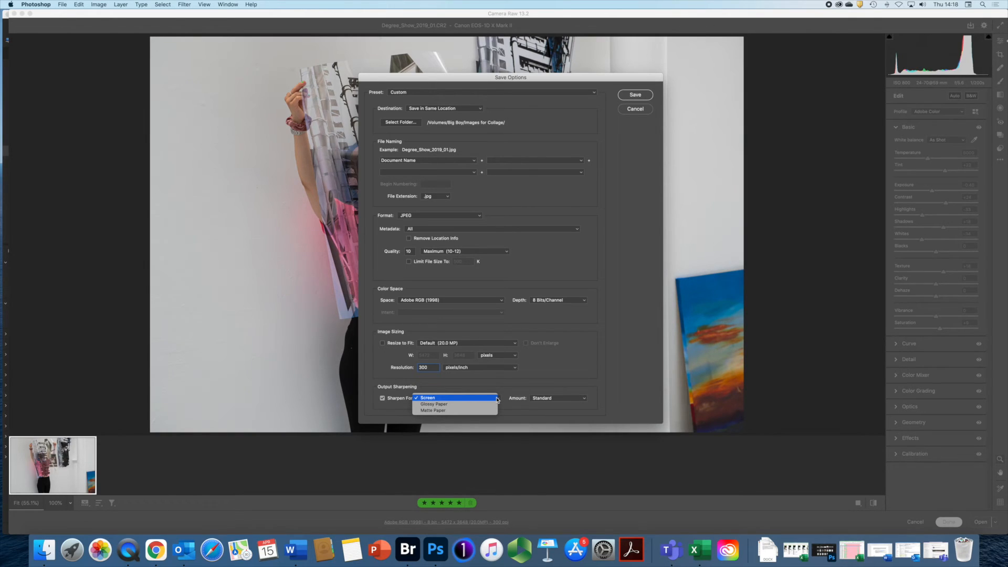
left_click(507, 390)
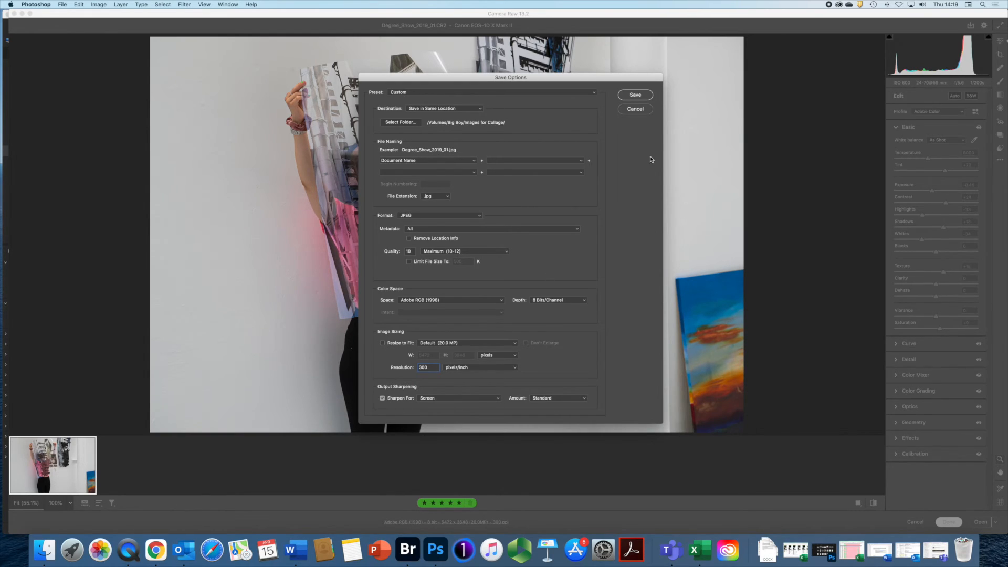
left_click(635, 95)
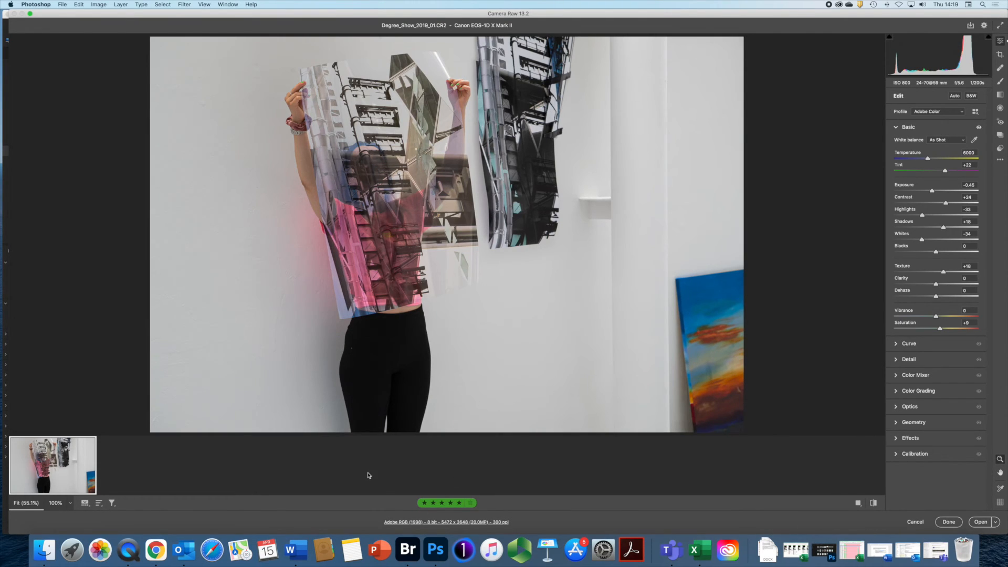
- Return to Bridge and compare the new Degree_Show_2019_01.jpg with its CR2 raw file
left_click(948, 522)
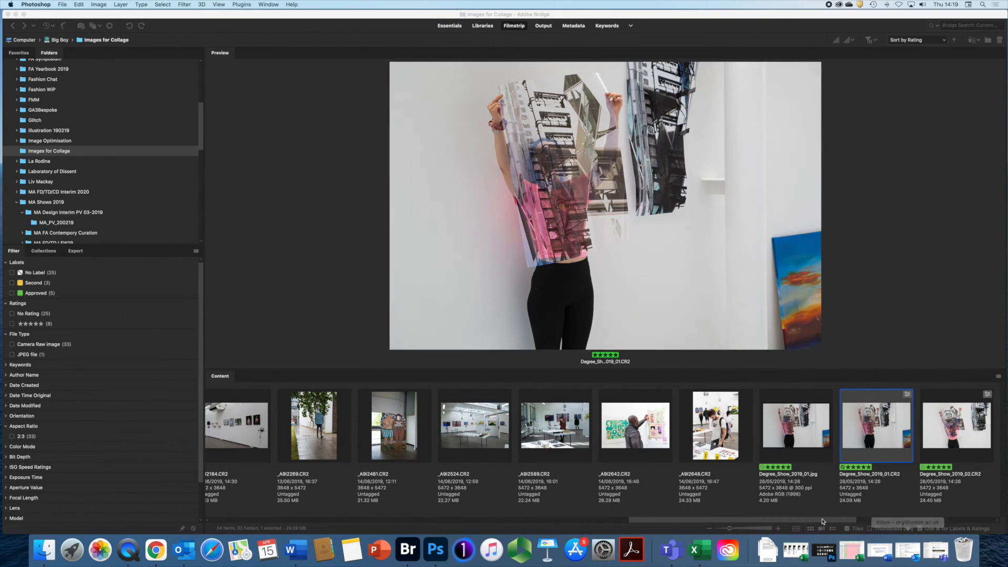
left_click(802, 426)
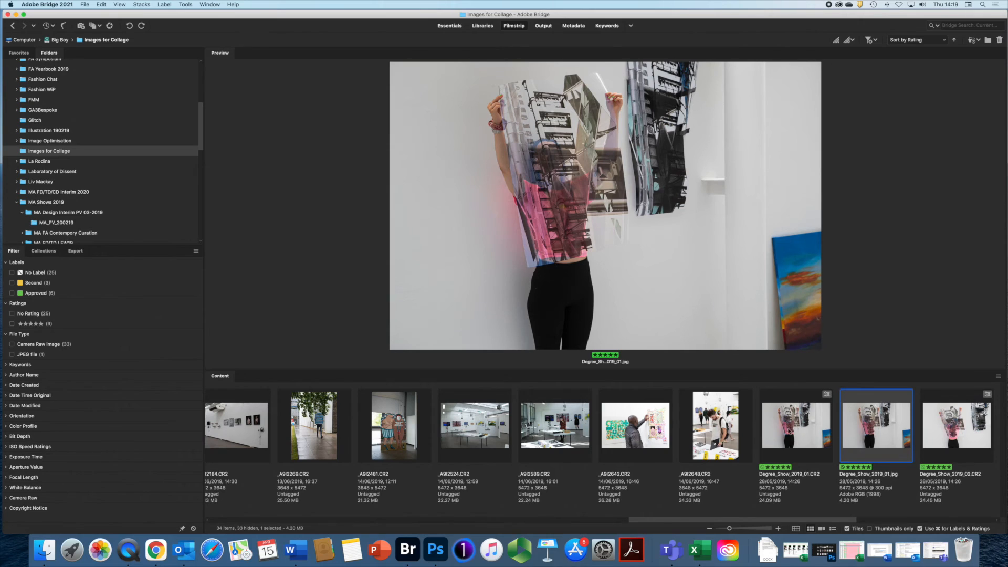
left_click(789, 430)
left_click(874, 429)
scroll(874, 429, "up", 2)
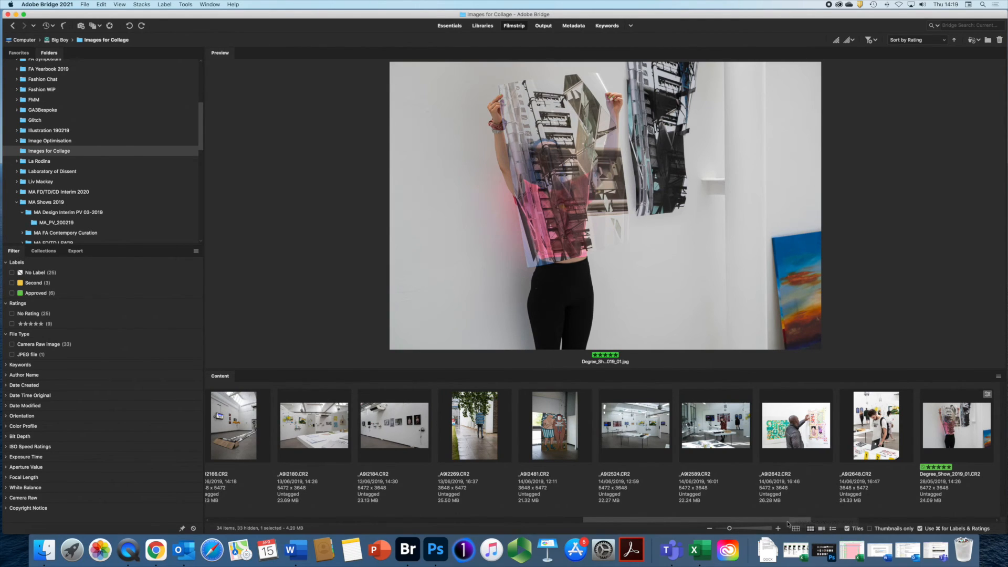
scroll(787, 524, "down", 8)
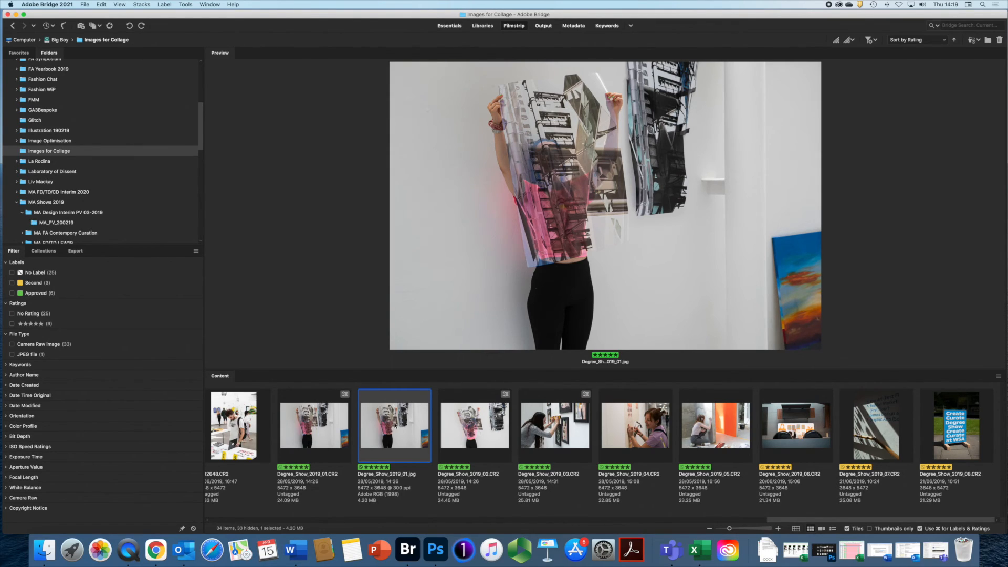
double_click(398, 425)
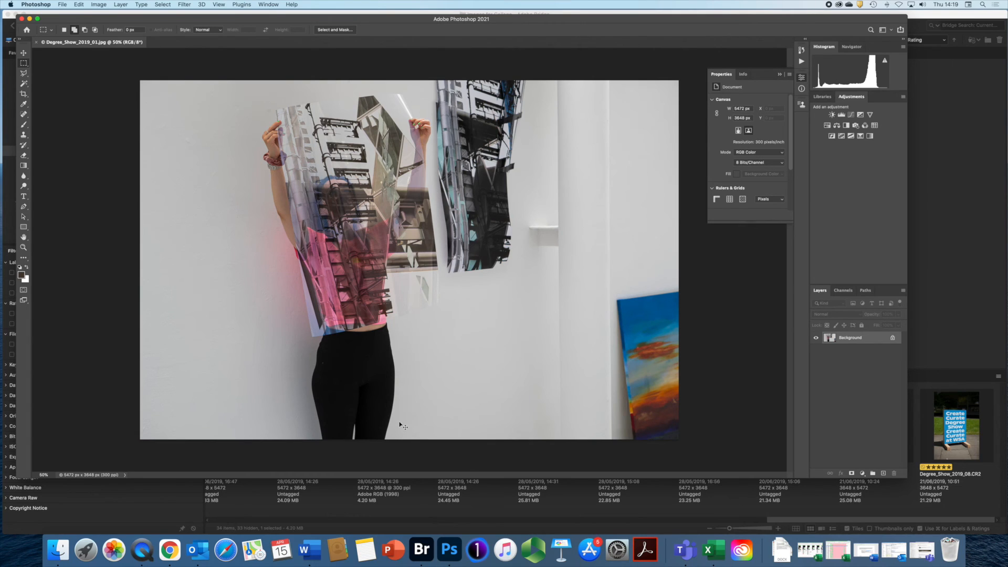
key("super+w")
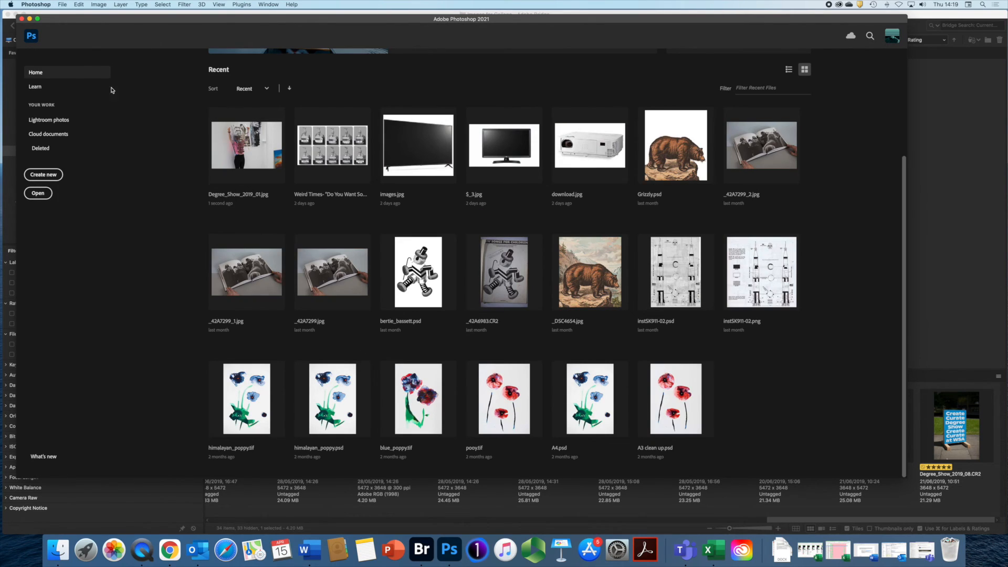
left_click(22, 17)
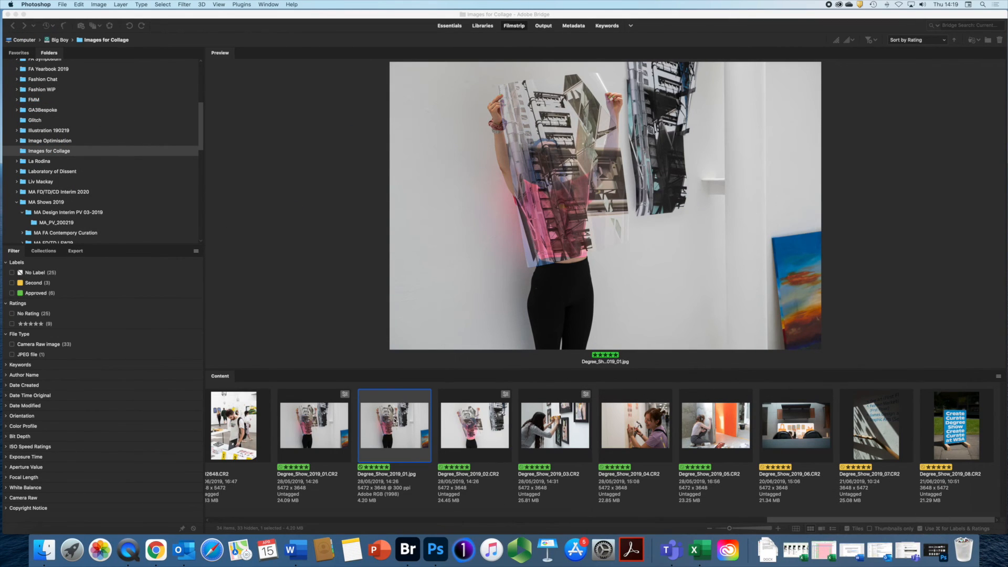
right_click(394, 419)
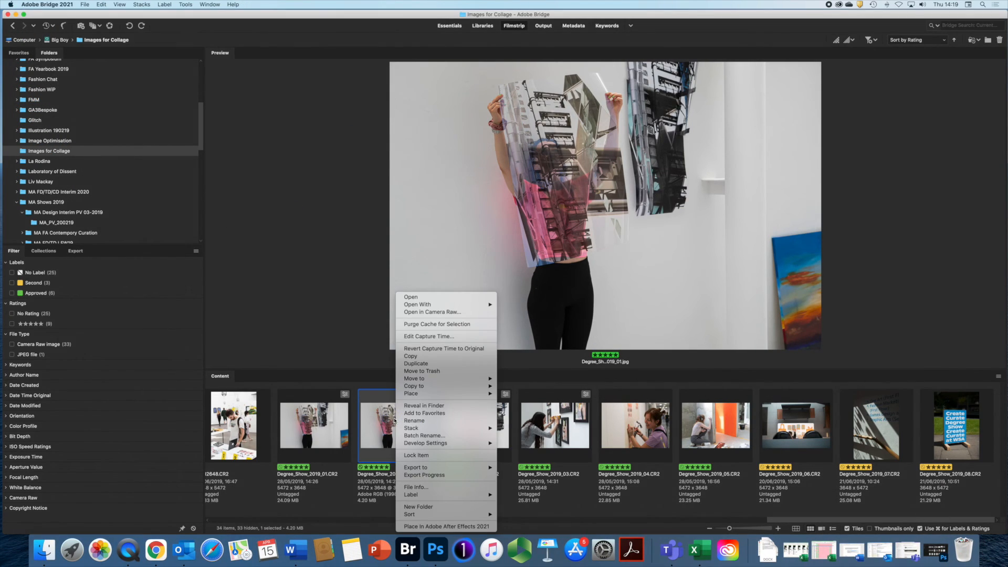
left_click(420, 312)
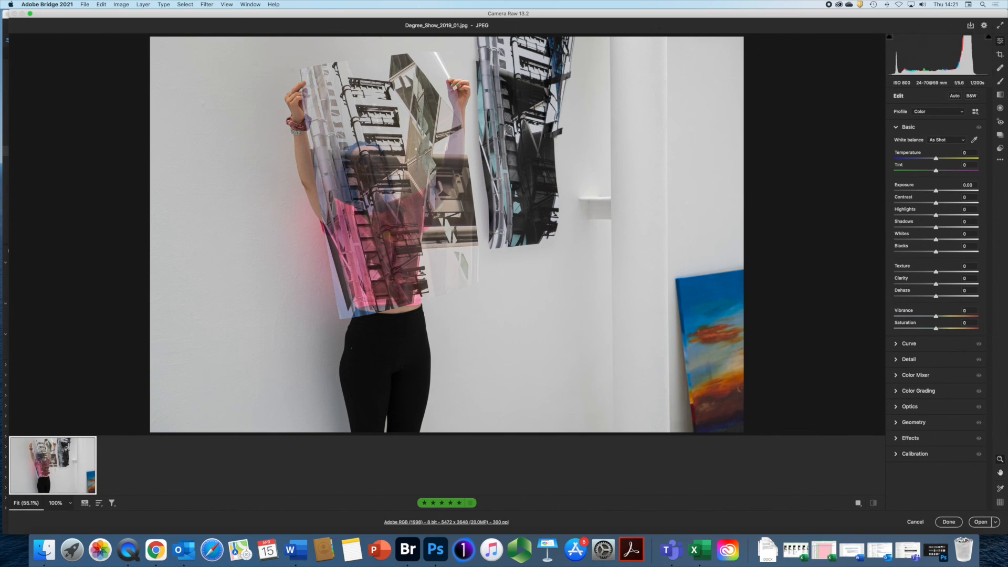
left_click(949, 522)
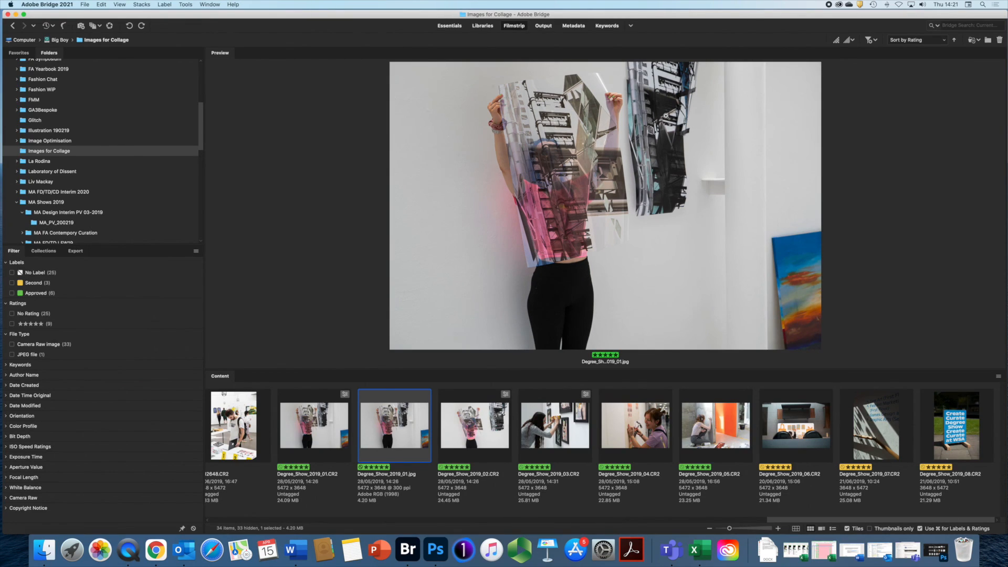